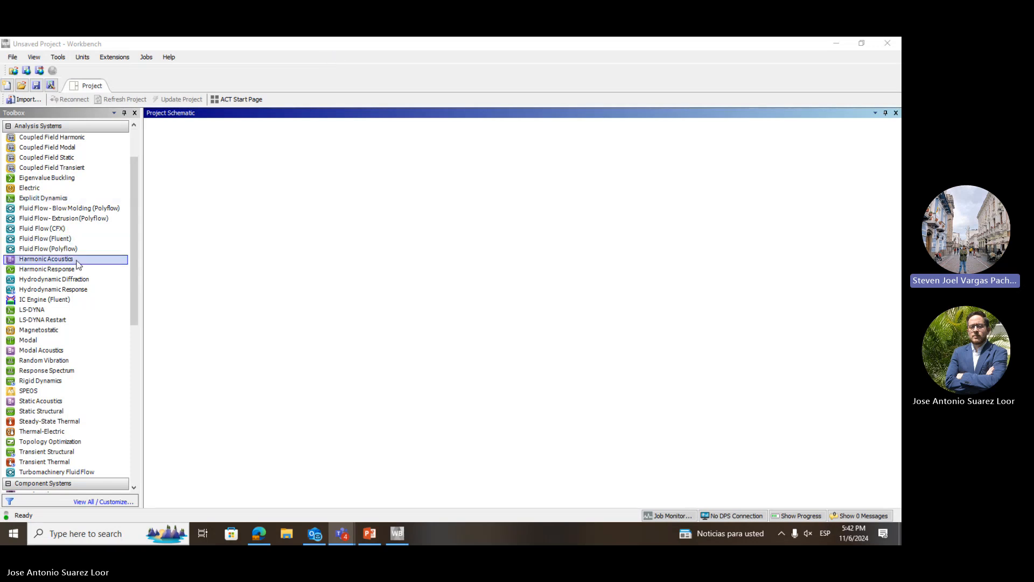
# - Add an Engineering Data system, a Material Designer system and a second Engineering Data system side by side to the project schematic
pyautogui.scroll(-12, 105, 270)
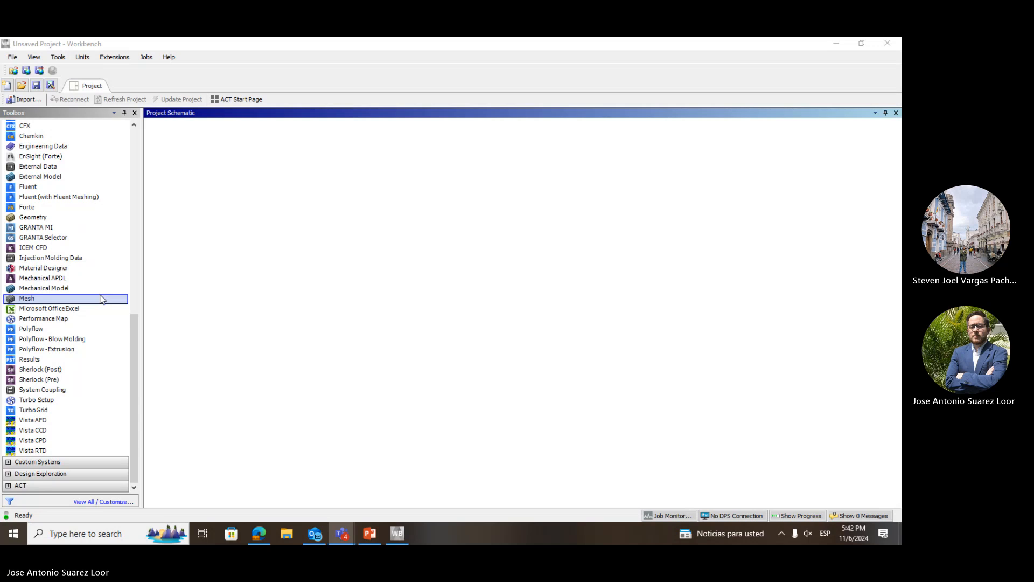
pyautogui.click(64, 269)
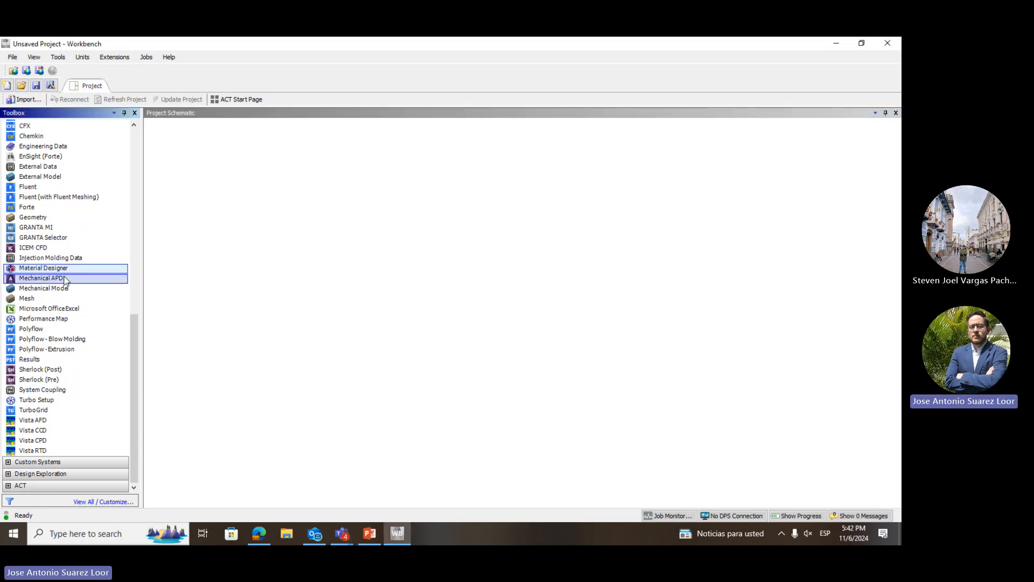
pyautogui.scroll(1, 64, 291)
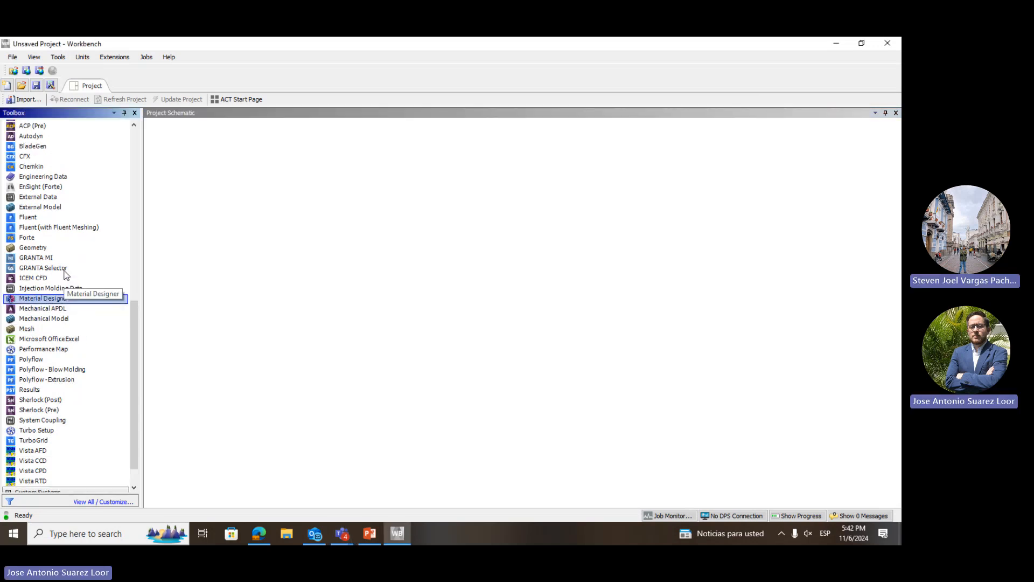
pyautogui.click(60, 300)
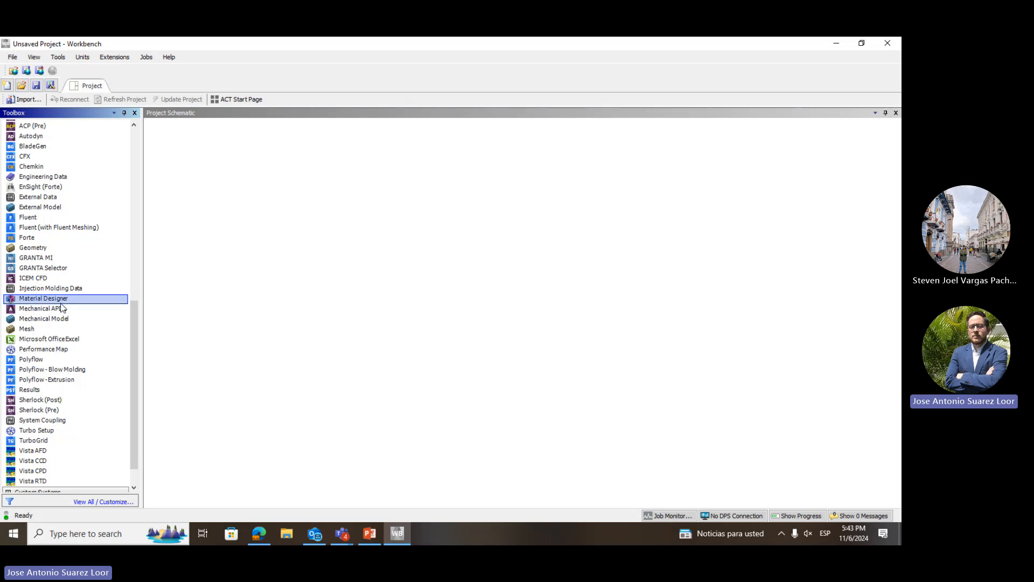
pyautogui.click(54, 179)
pyautogui.moveTo(54, 180); pyautogui.dragTo(193, 159)
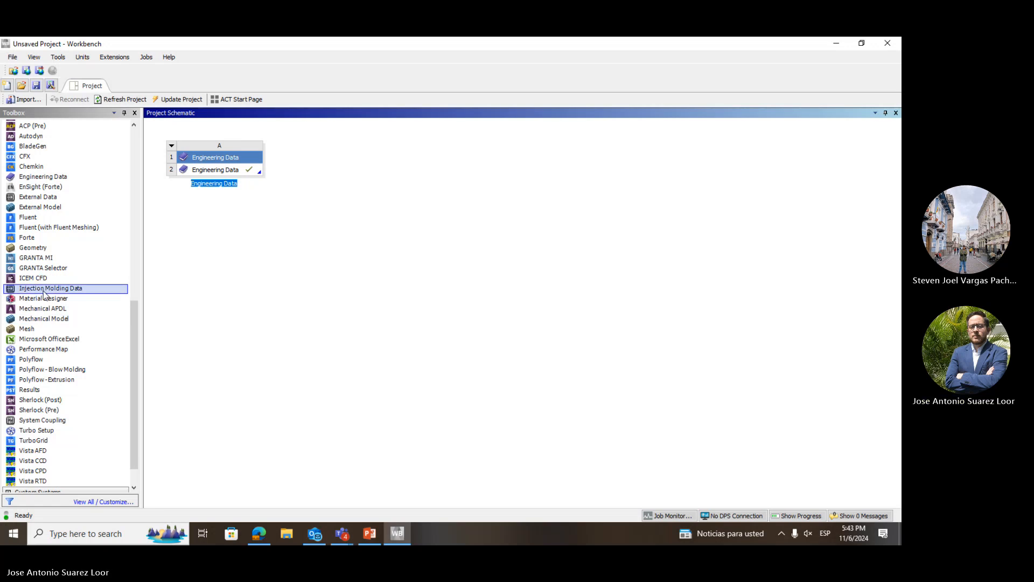
pyautogui.moveTo(80, 300); pyautogui.dragTo(318, 170)
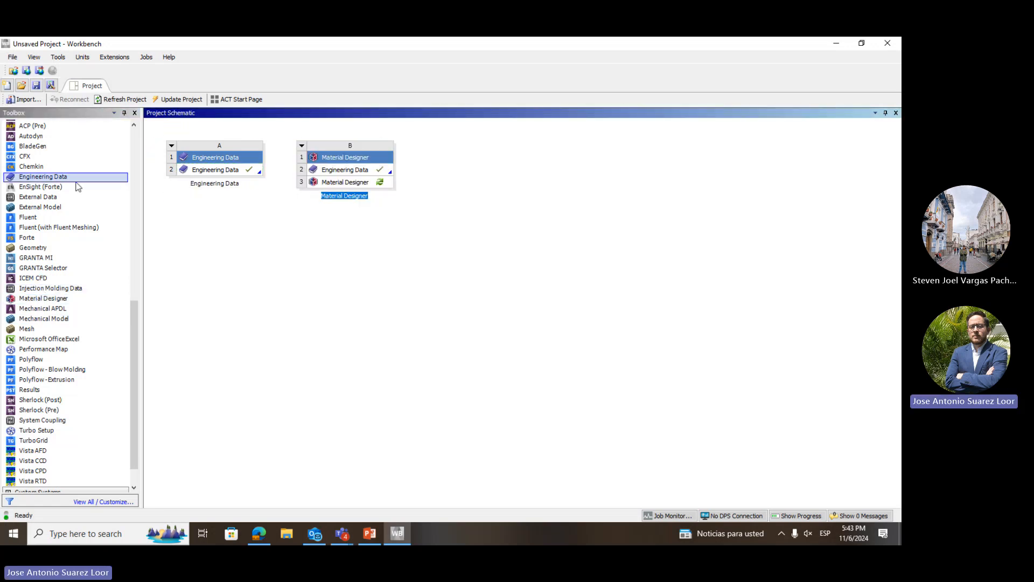
pyautogui.moveTo(40, 177); pyautogui.dragTo(462, 168)
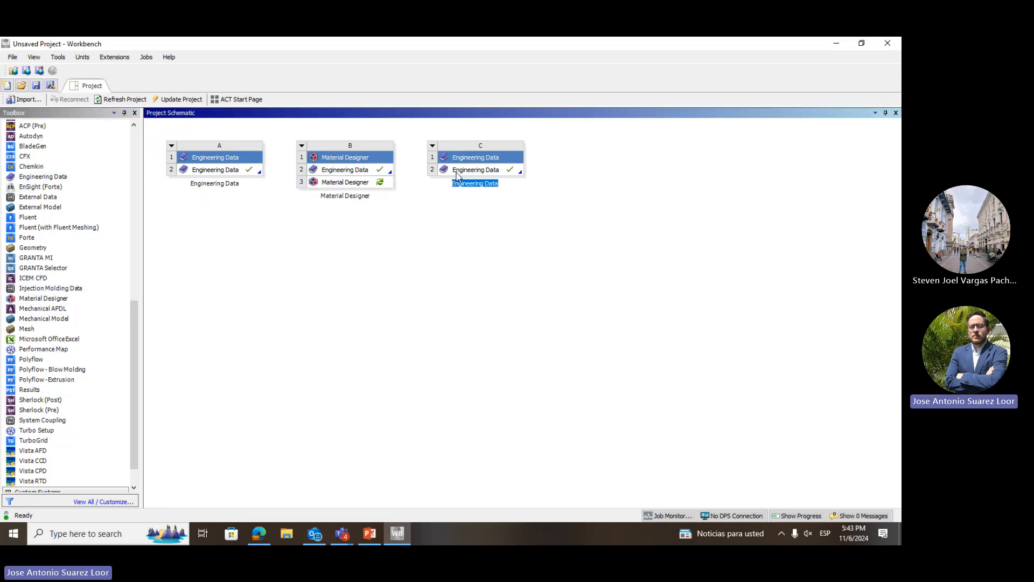
# - Open the first Engineering Data system's material sources and display the contents of the Composite Materials library
pyautogui.doubleClick(241, 172)
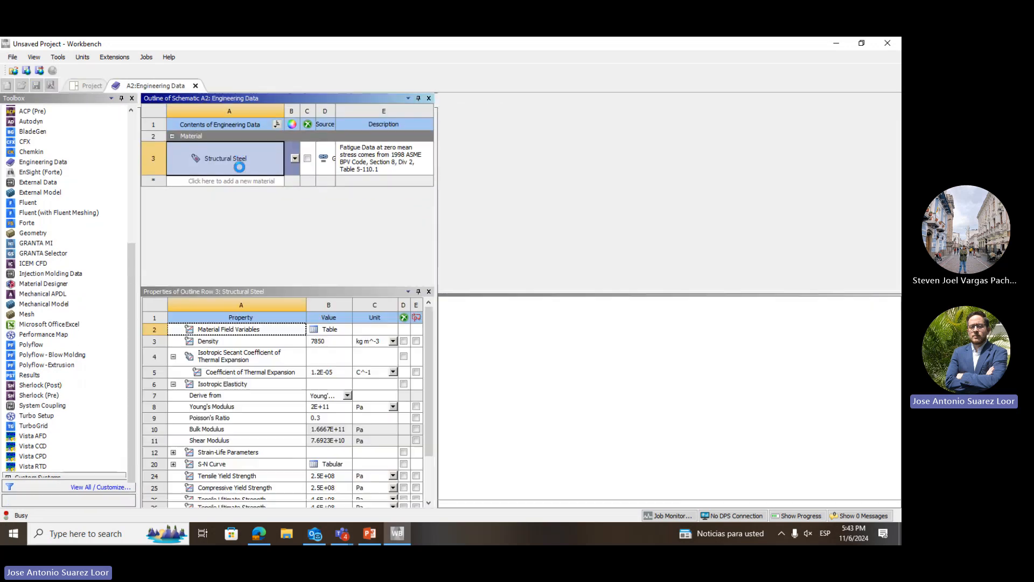
pyautogui.click(124, 99)
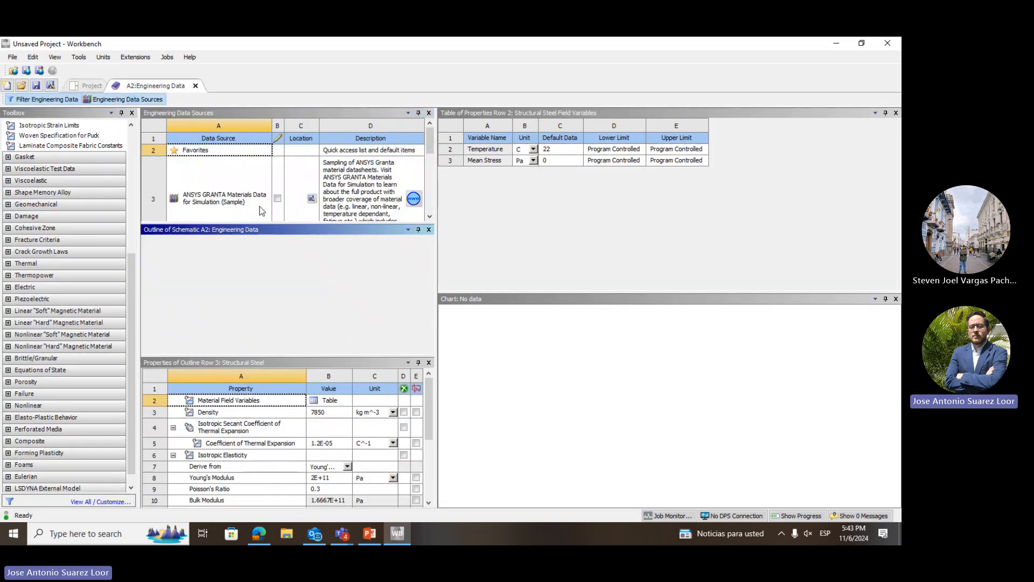
pyautogui.scroll(-3, 315, 192)
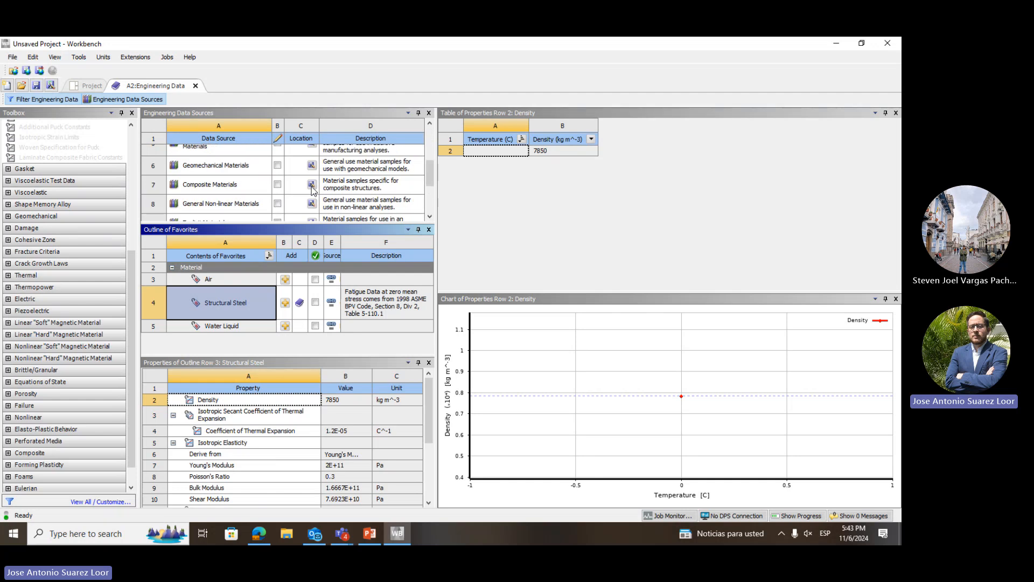
pyautogui.scroll(3, 339, 199)
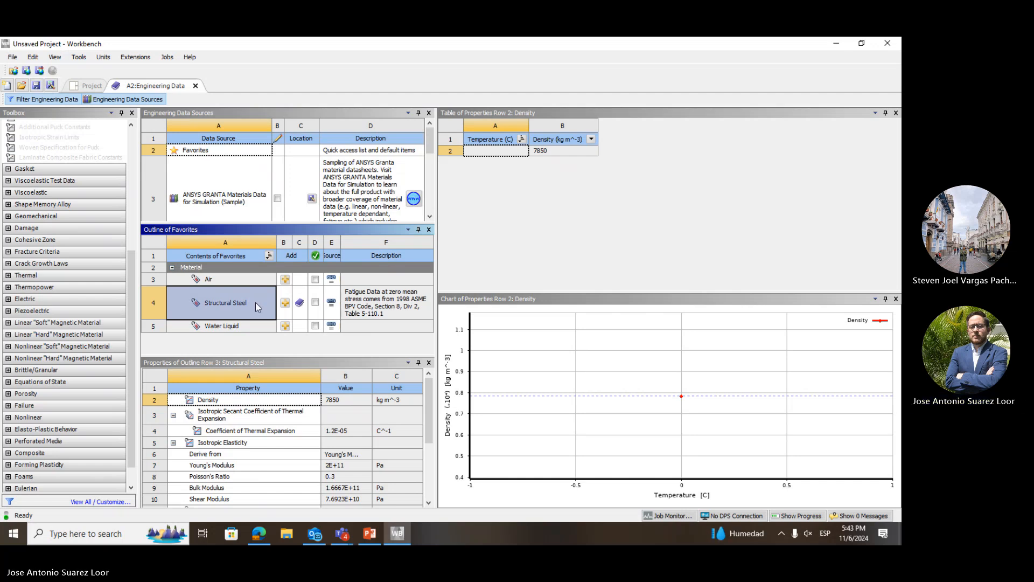
pyautogui.scroll(-3, 339, 182)
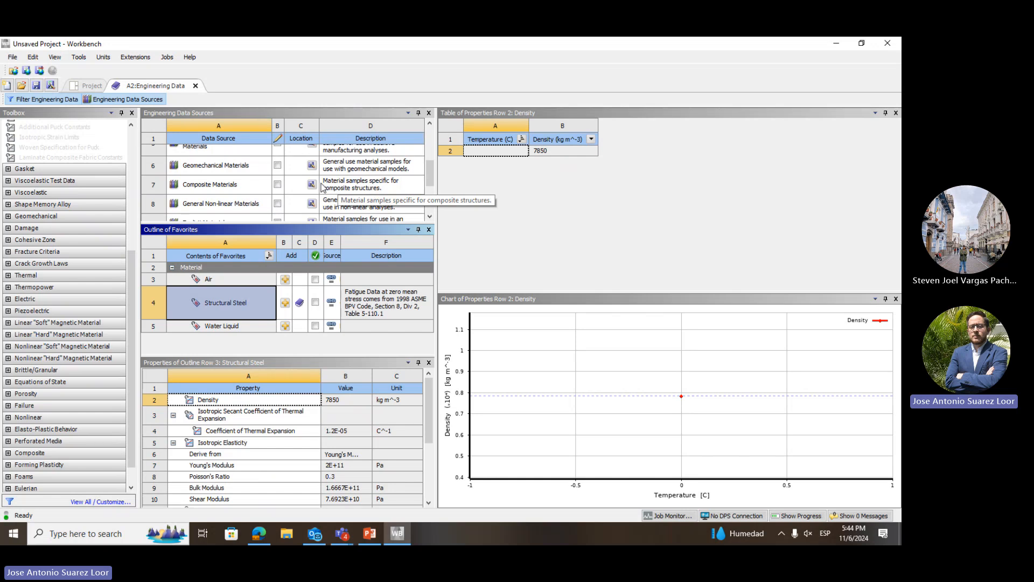
pyautogui.click(256, 186)
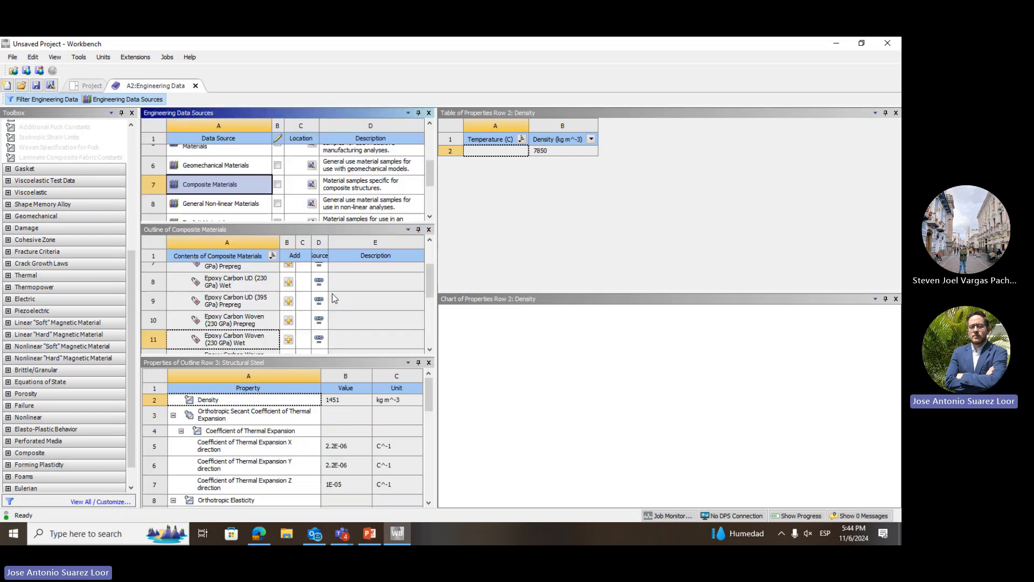
pyautogui.moveTo(434, 269); pyautogui.dragTo(433, 243)
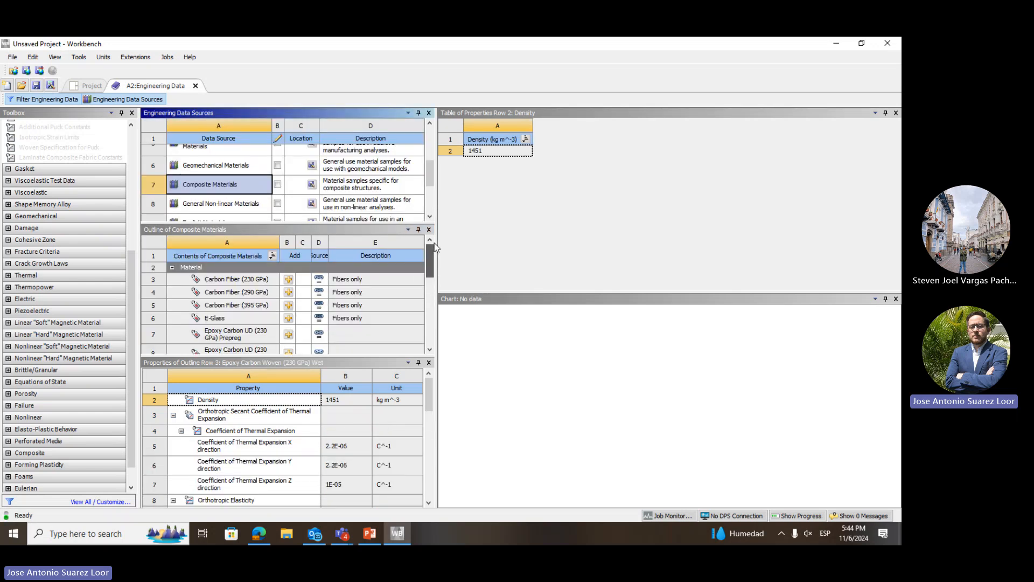
# - Add E-Glass and Resin Epoxy from the Composite Materials library to the project's engineering data
pyautogui.click(288, 319)
pyautogui.scroll(-5, 302, 321)
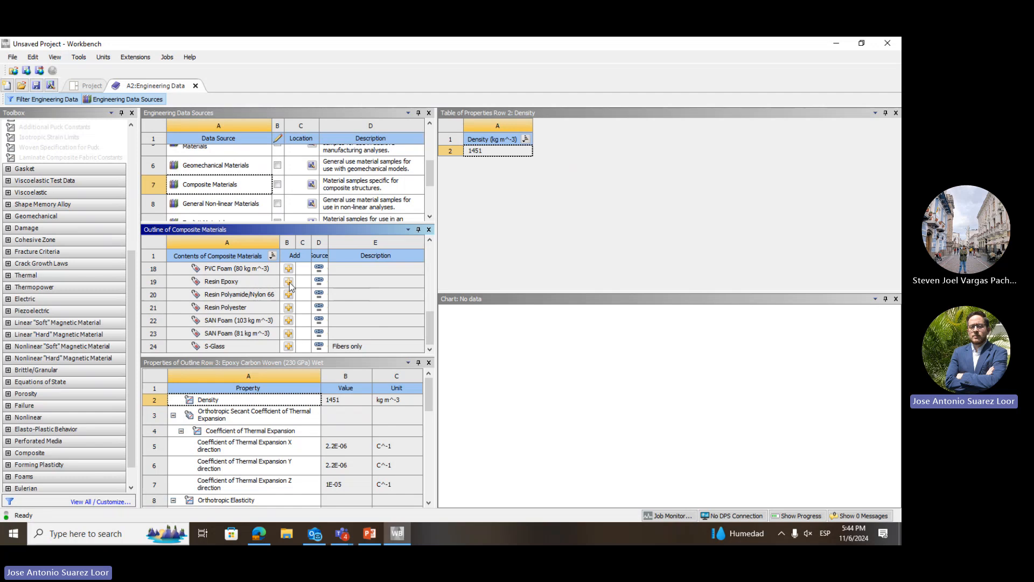
pyautogui.scroll(2, 290, 286)
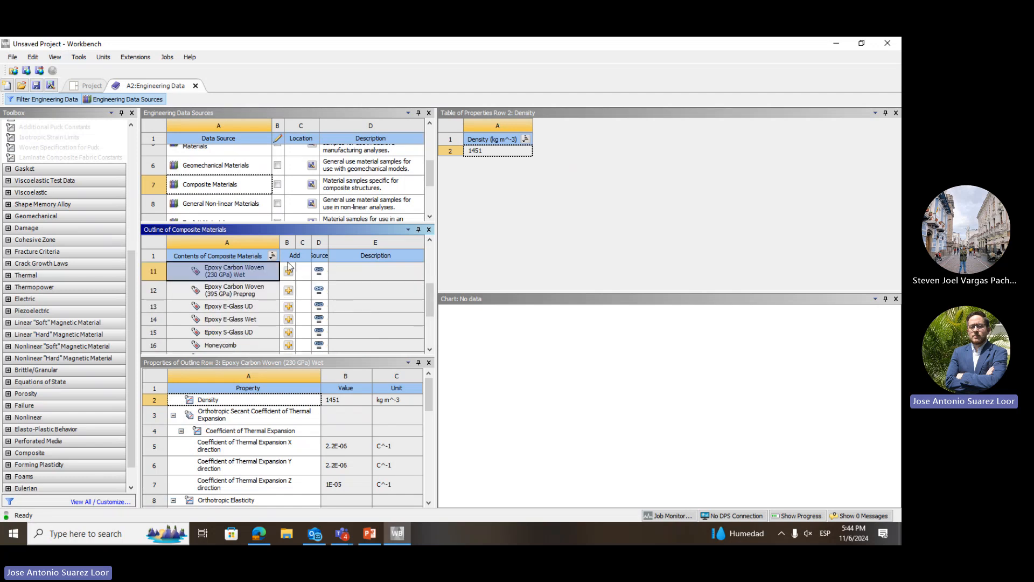
# - Link the first Engineering Data system to Material Designer's Engineering Data cell in the project schematic, and open Material Designer
pyautogui.click(90, 86)
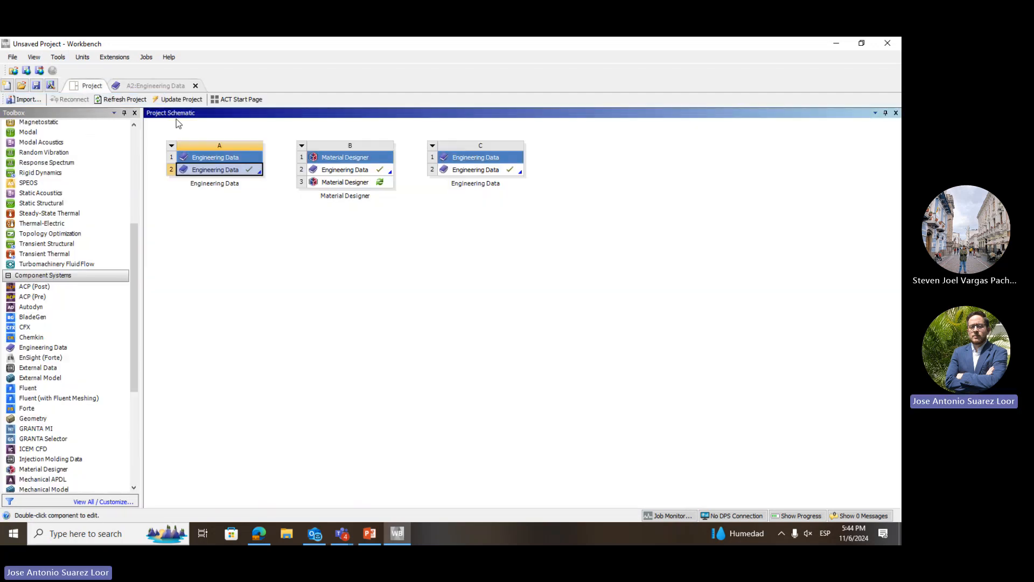
pyautogui.moveTo(253, 169); pyautogui.dragTo(319, 173)
pyautogui.click(229, 213)
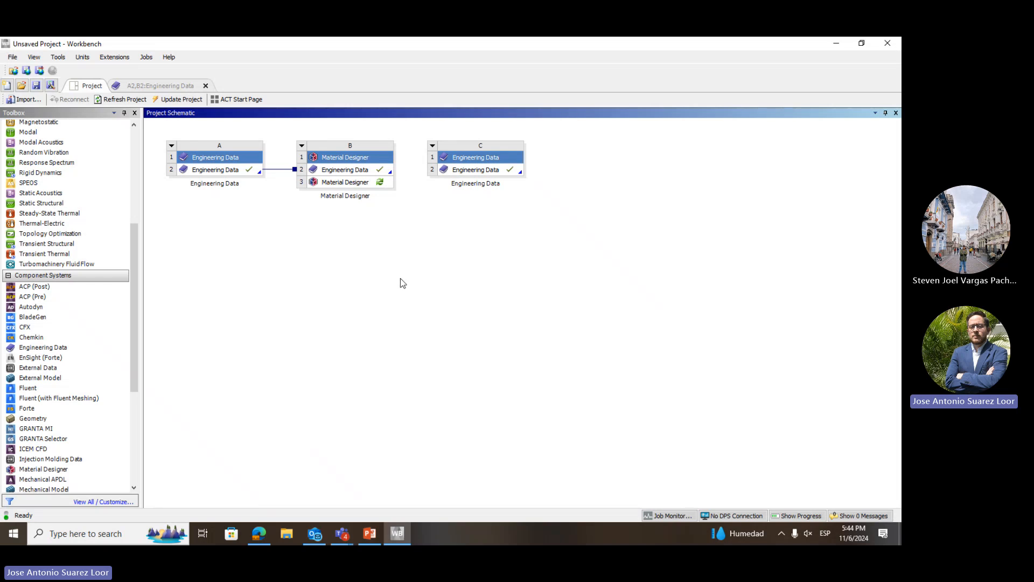
pyautogui.doubleClick(375, 184)
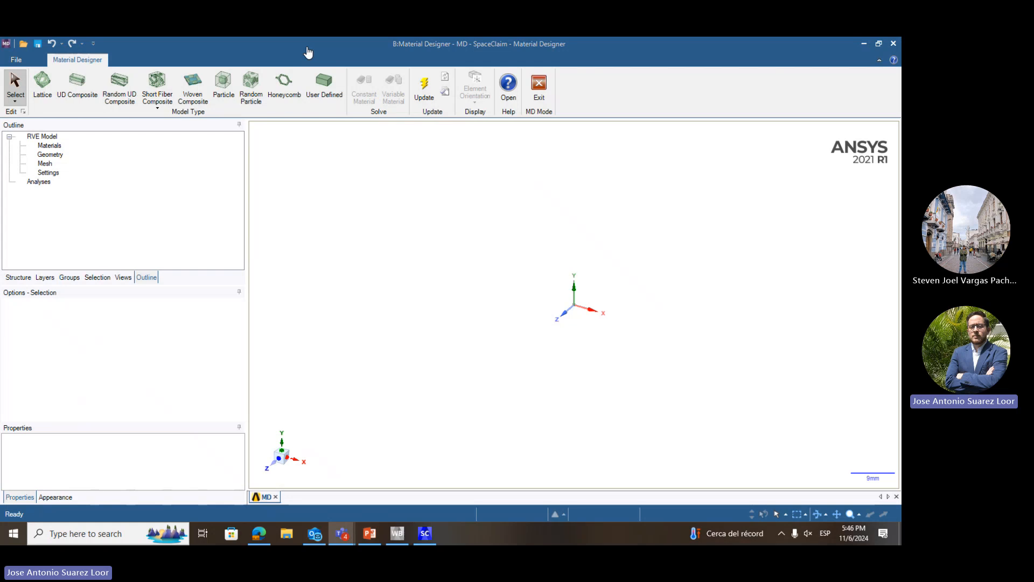
# - Create a UD Composite model and assign Resin Epoxy as the matrix and E-Glass as the fiber
pyautogui.click(78, 100)
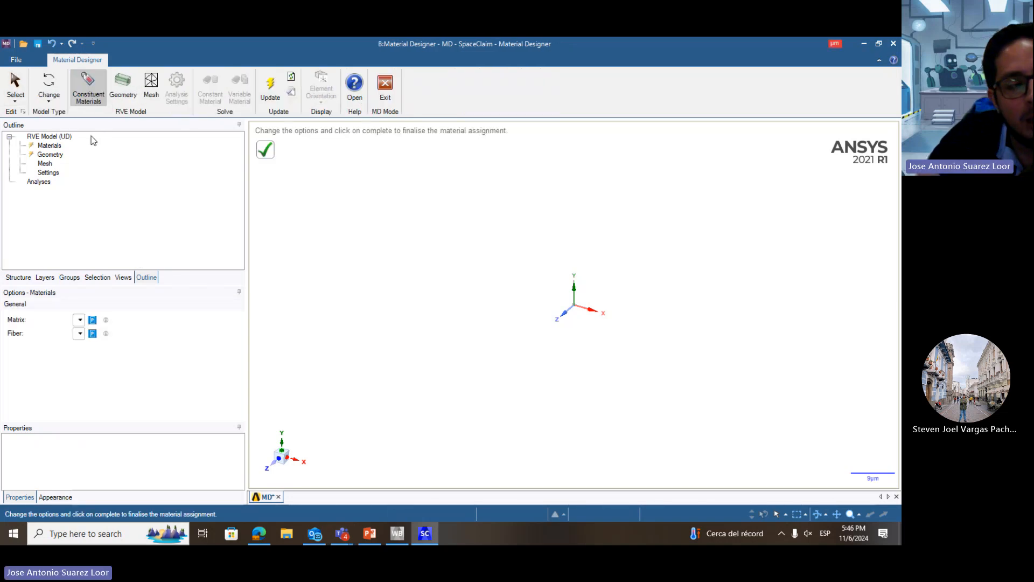
pyautogui.click(46, 150)
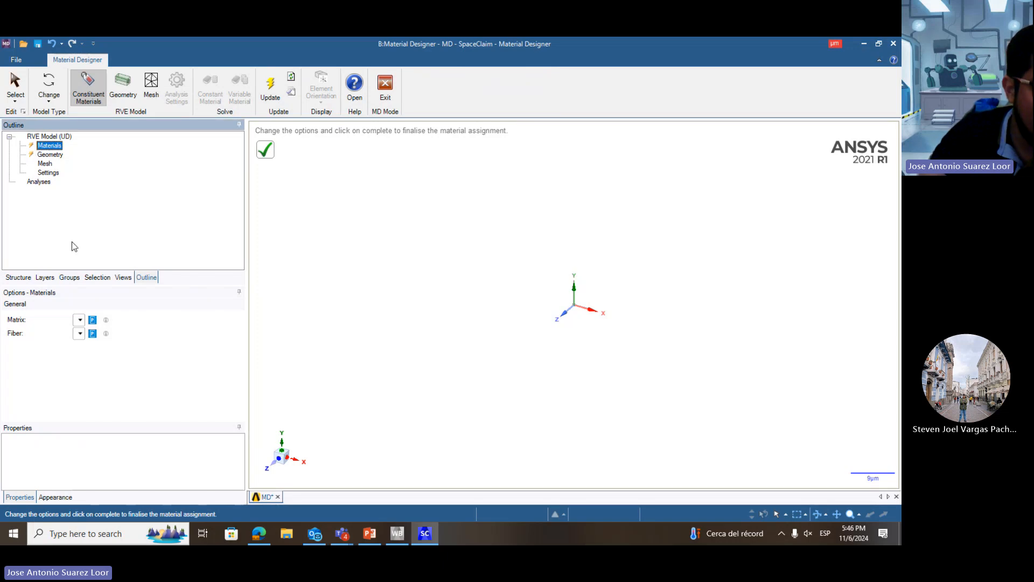
pyautogui.click(80, 320)
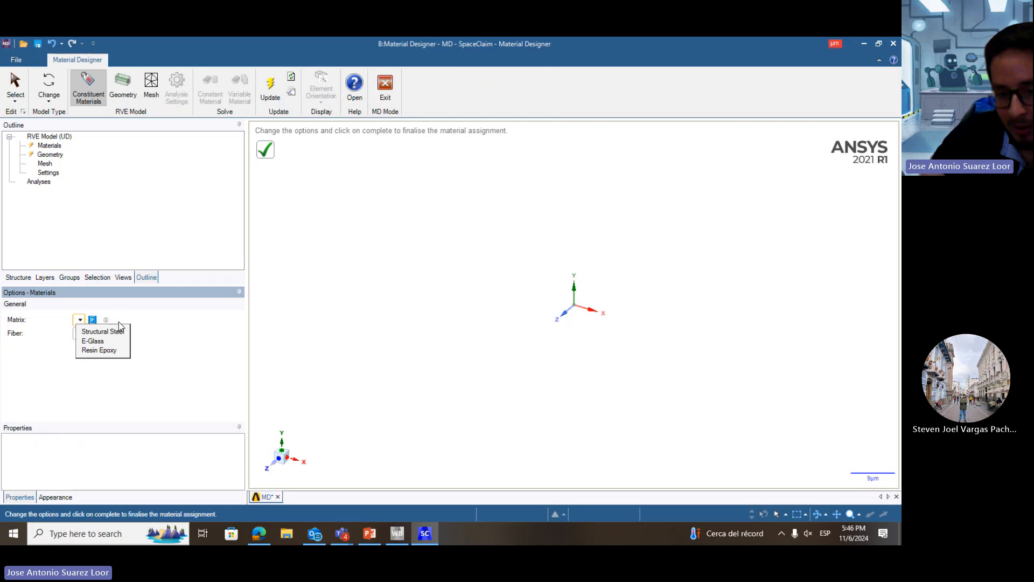
pyautogui.click(106, 350)
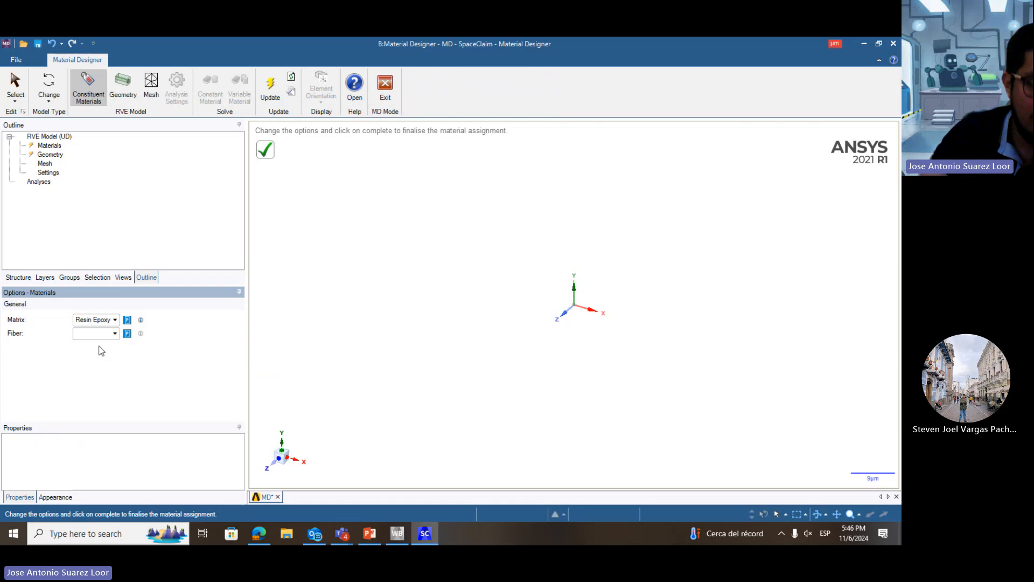
pyautogui.click(114, 335)
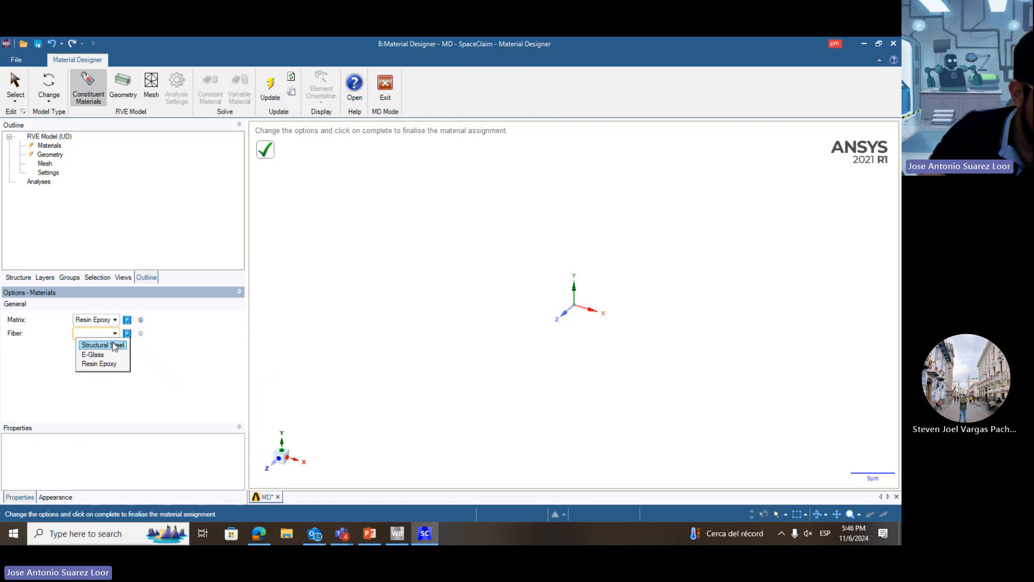
pyautogui.click(115, 353)
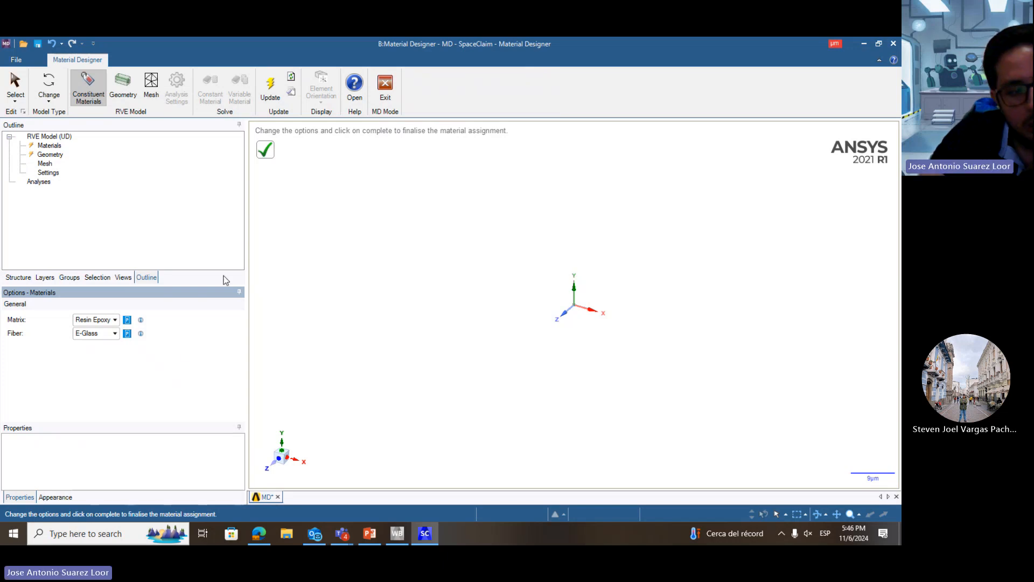
pyautogui.click(265, 150)
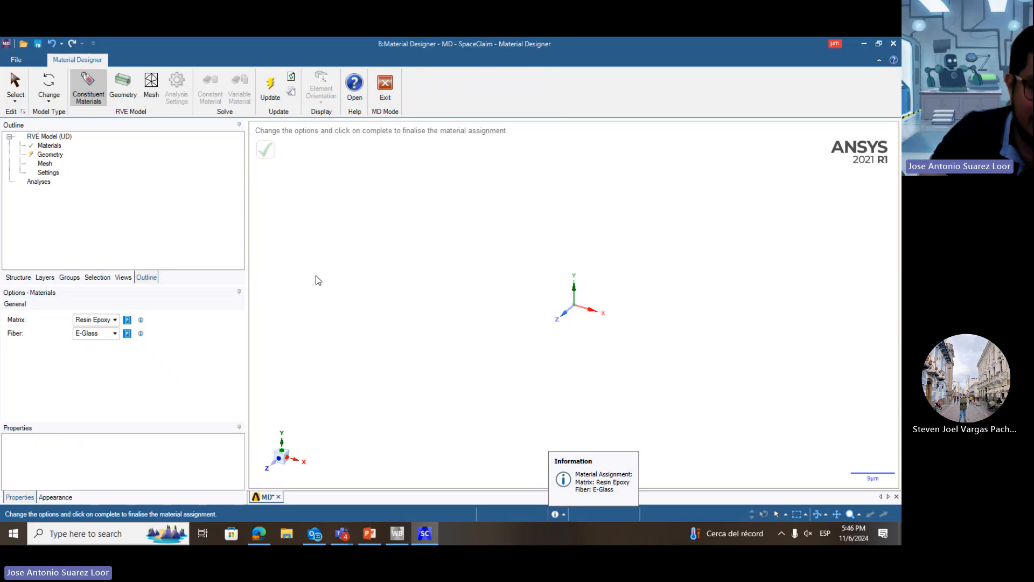
# - Open the UD composite's geometry definition and examine the fiber layout preview from several angles
pyautogui.click(51, 154)
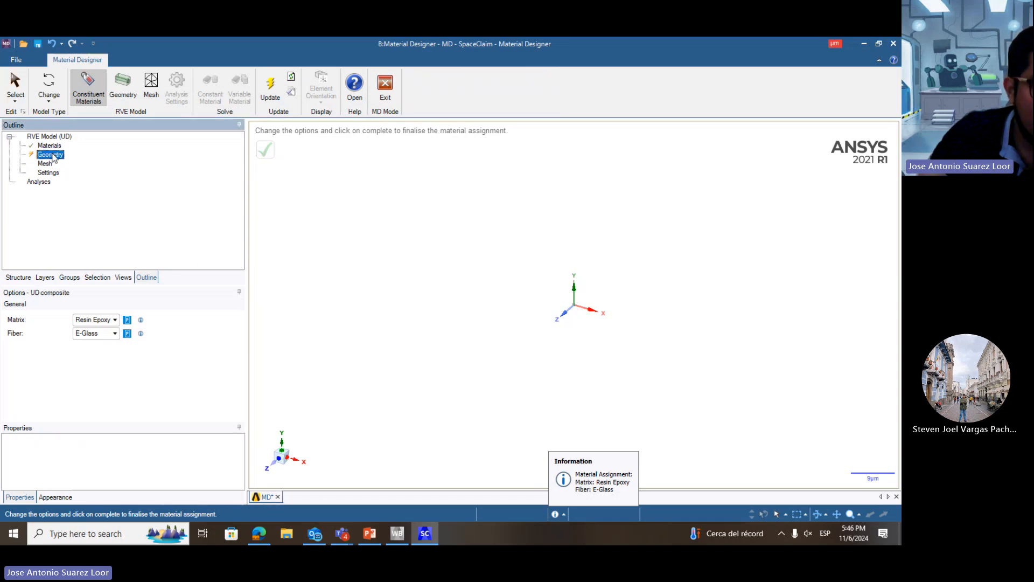
pyautogui.click(264, 217)
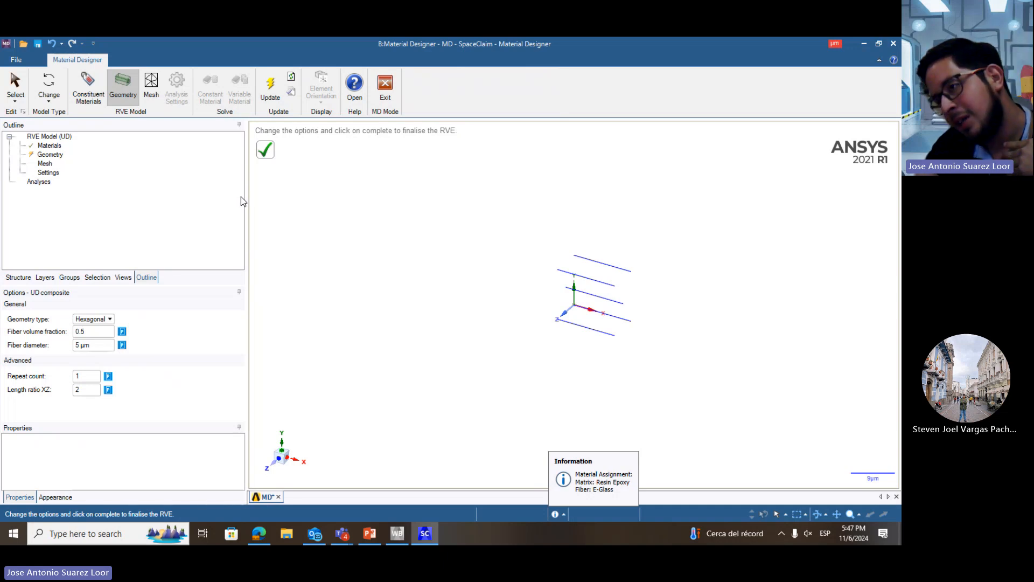
pyautogui.scroll(5, 587, 293)
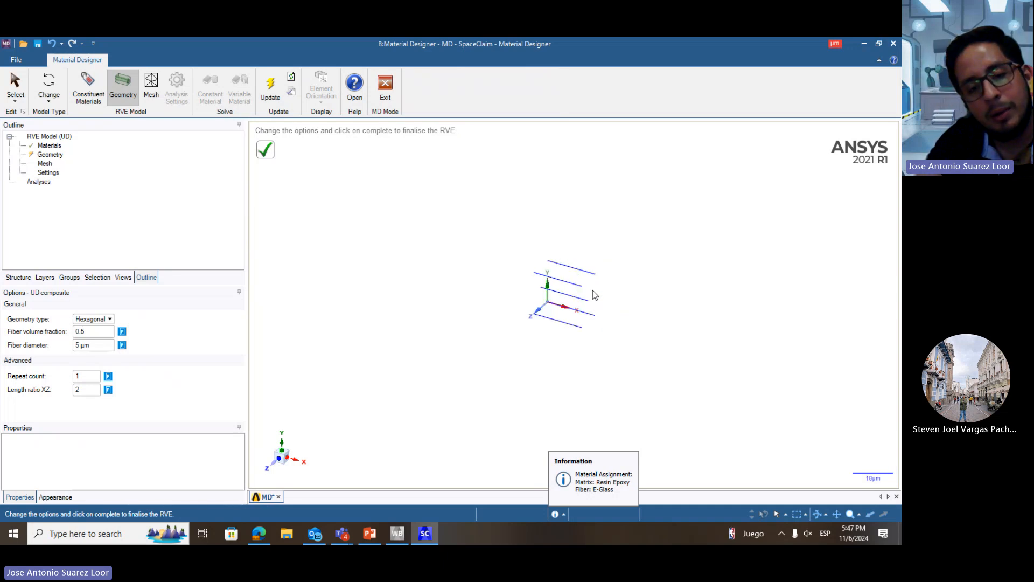
pyautogui.scroll(2, 482, 291)
pyautogui.moveTo(635, 242); pyautogui.dragTo(460, 97, button='middle')
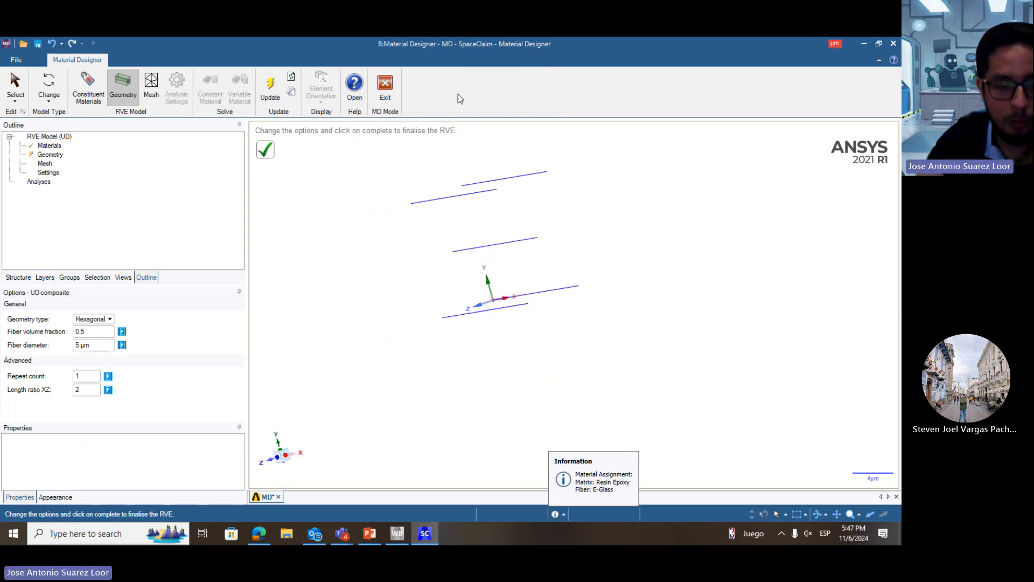
pyautogui.moveTo(703, 241); pyautogui.dragTo(684, 286, button='middle')
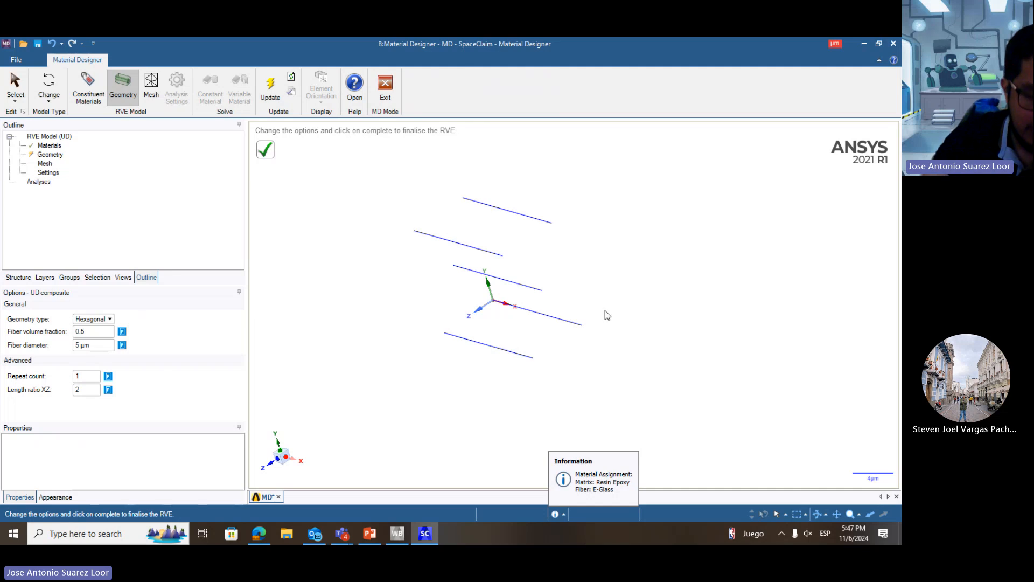
pyautogui.moveTo(515, 260); pyautogui.dragTo(552, 227, button='middle')
pyautogui.moveTo(622, 345); pyautogui.dragTo(395, 309, button='middle')
pyautogui.moveTo(434, 251); pyautogui.dragTo(561, 278, button='middle')
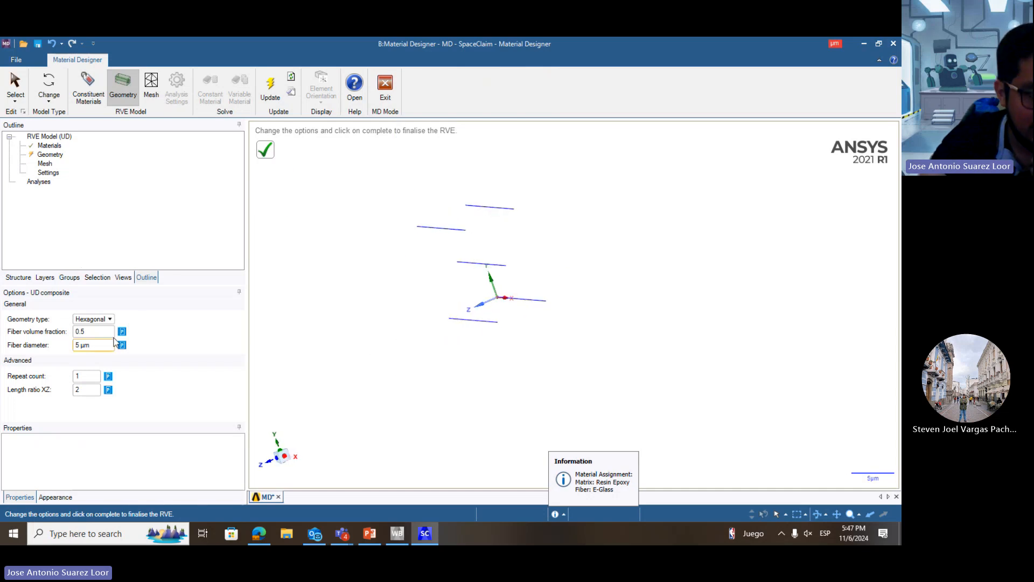
# - Try the Square geometry type for the UD composite and set it back to Hexagonal
pyautogui.click(109, 319)
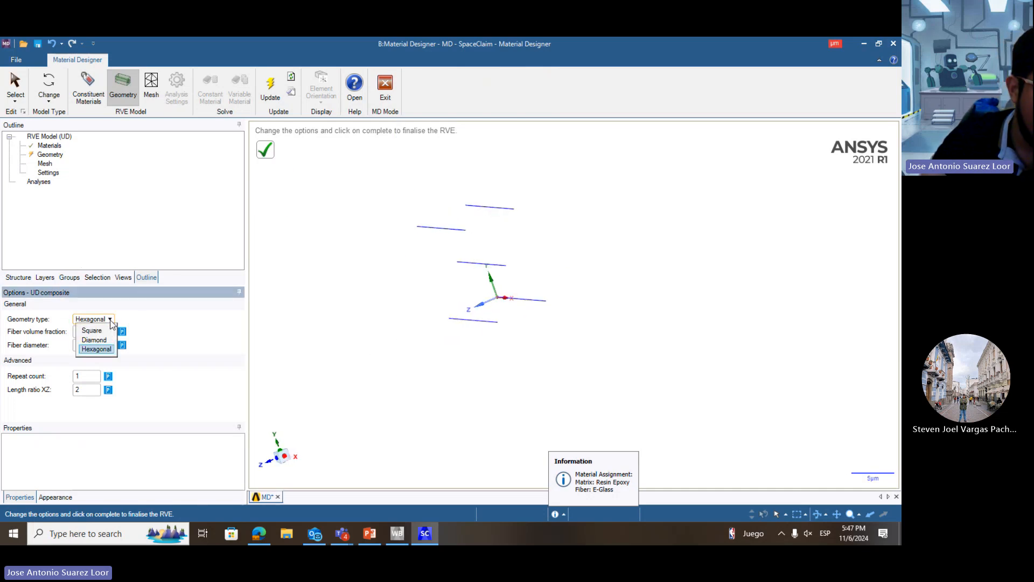
pyautogui.click(102, 331)
pyautogui.click(100, 322)
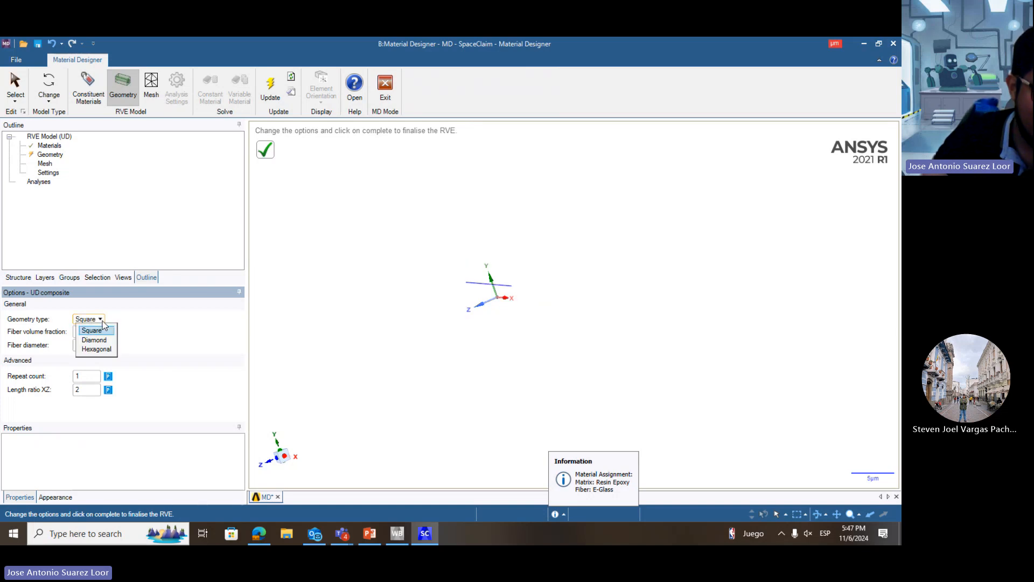
pyautogui.click(100, 349)
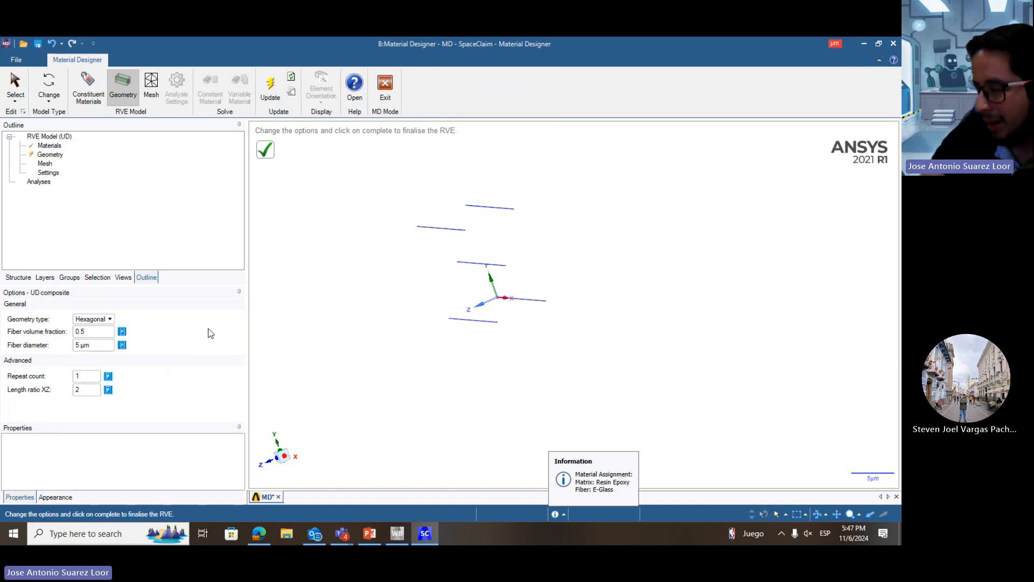
# - Check the required fiber content on the PowerPoint exercise slide and set the UD composite's fiber volume fraction to 0.3 in Material Designer
pyautogui.click(370, 538)
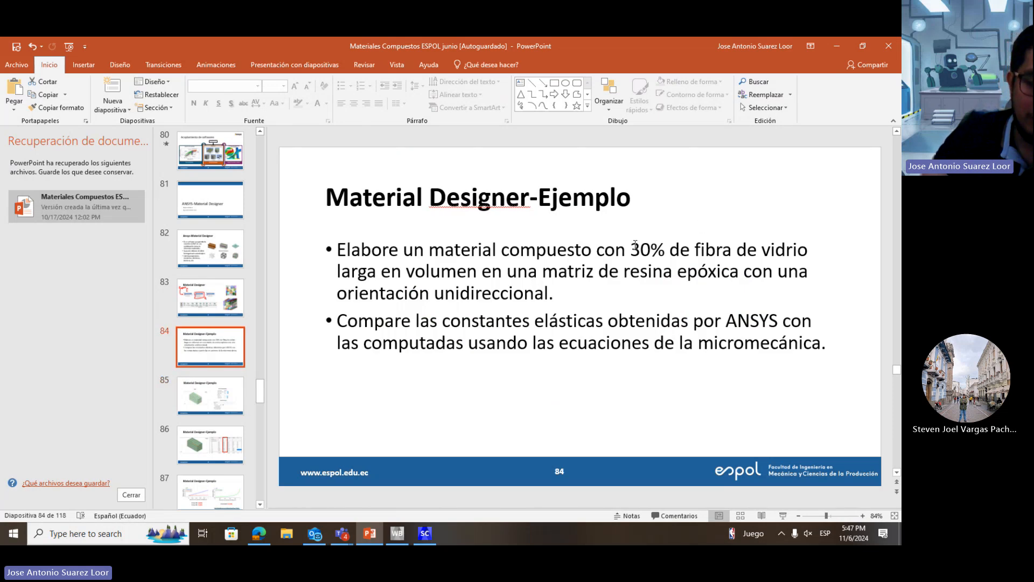
pyautogui.click(836, 46)
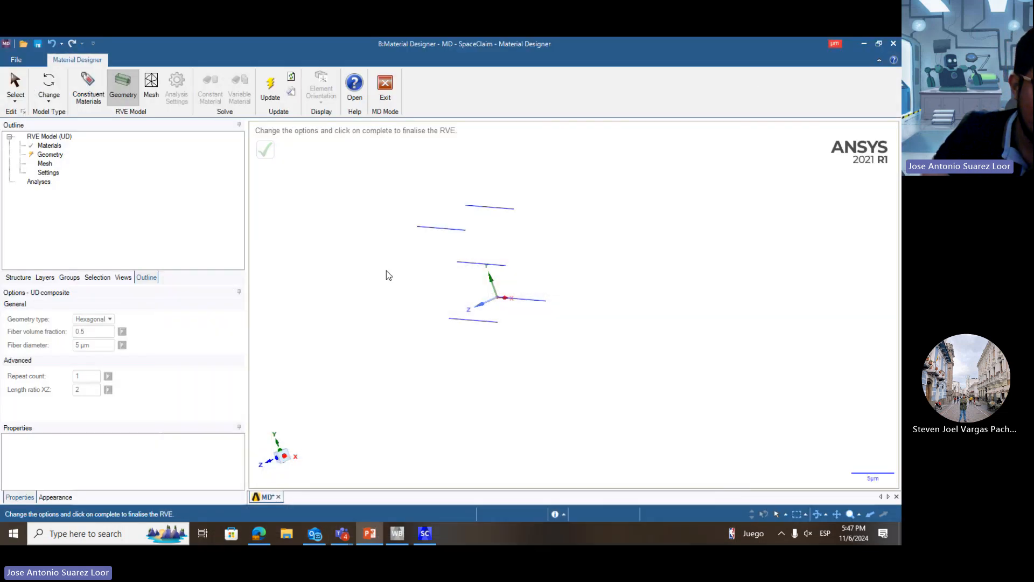
pyautogui.click(91, 344)
pyautogui.click(85, 331)
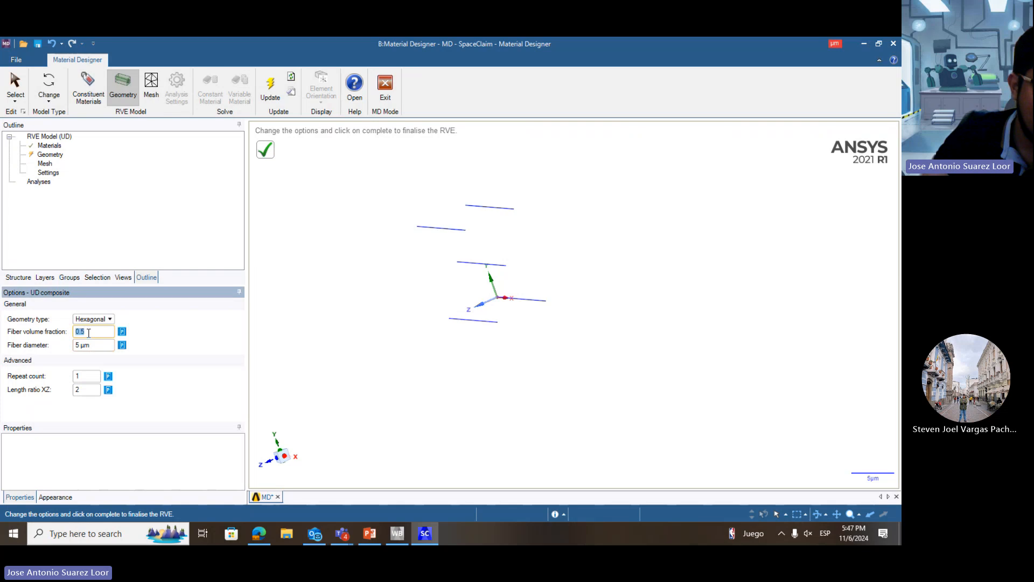
pyautogui.write('0.')
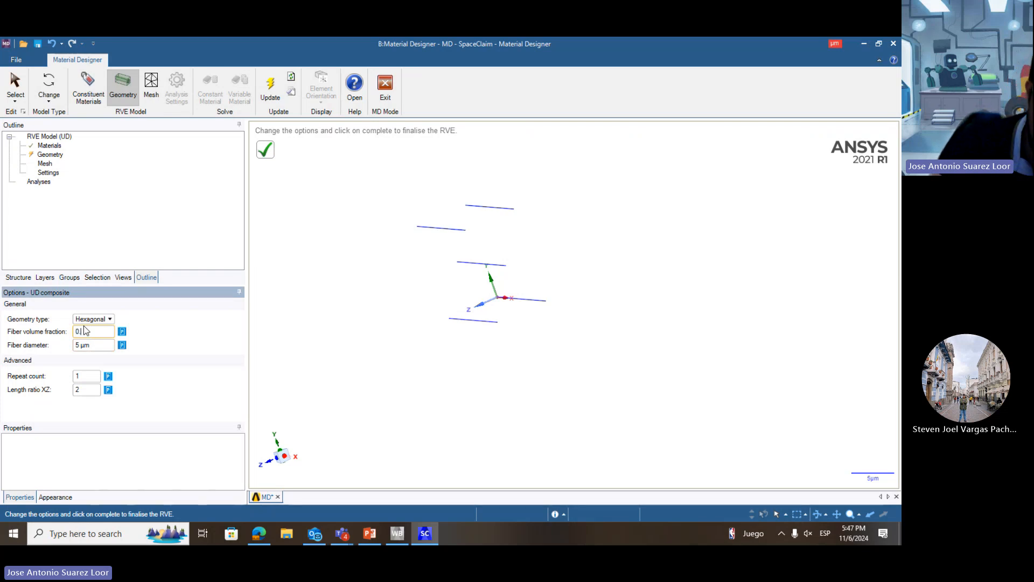
pyautogui.write('3')
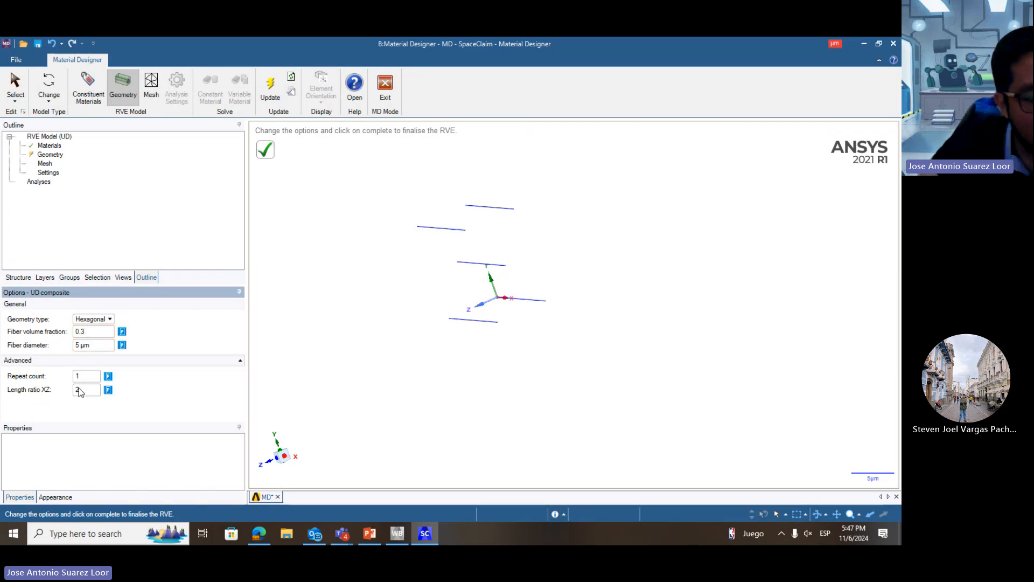
pyautogui.press('Return')
pyautogui.click(117, 465)
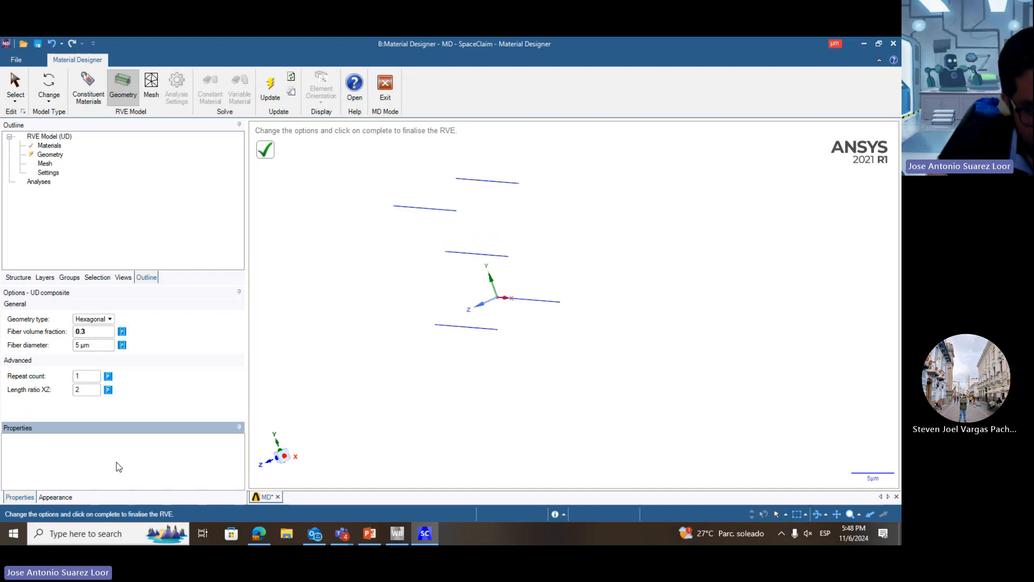
# - Try a repeat count of 2 for the fiber layout, view the preview, and set the count back to 1
pyautogui.click(79, 346)
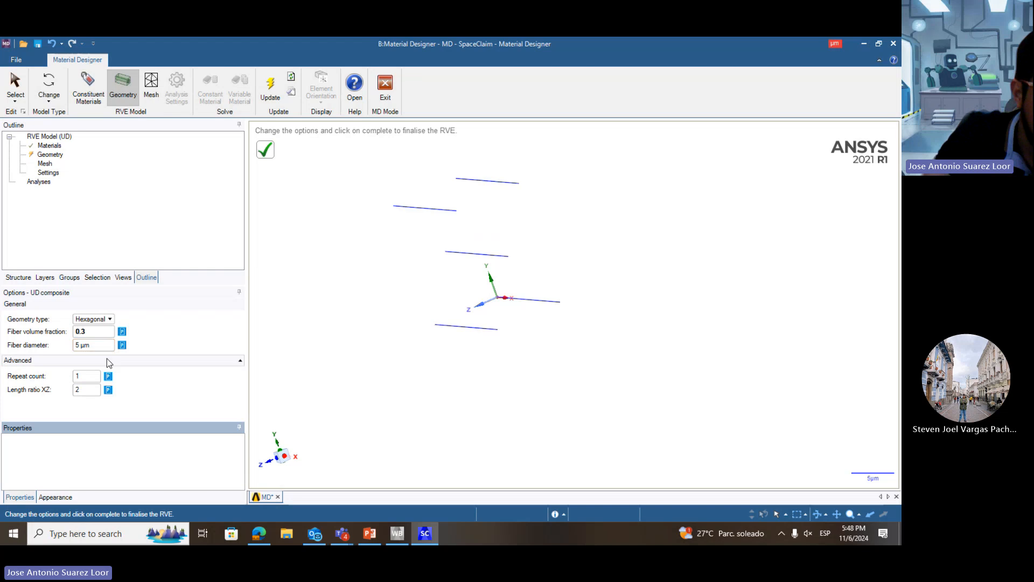
pyautogui.click(84, 376)
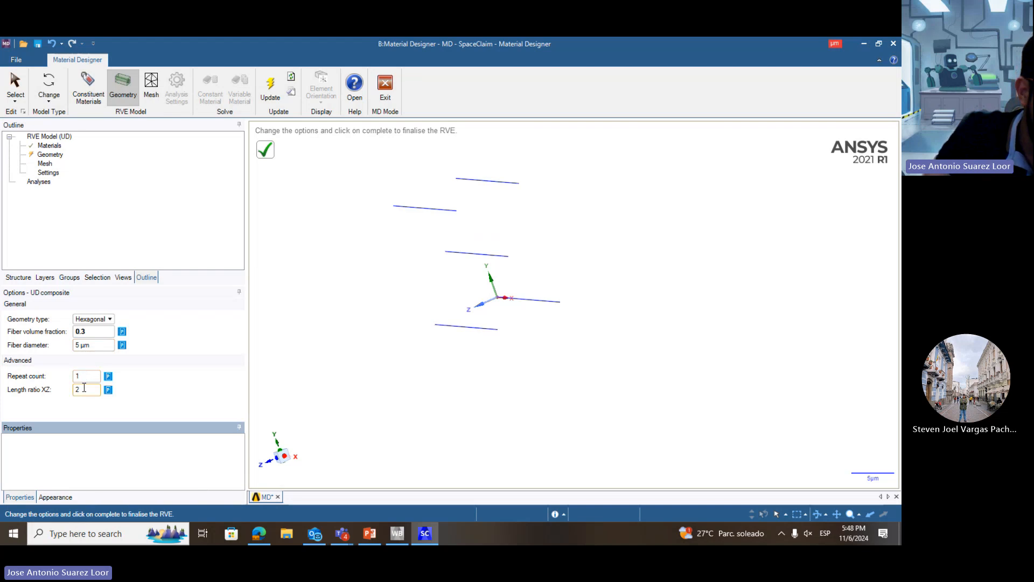
pyautogui.click(84, 388)
pyautogui.click(78, 376)
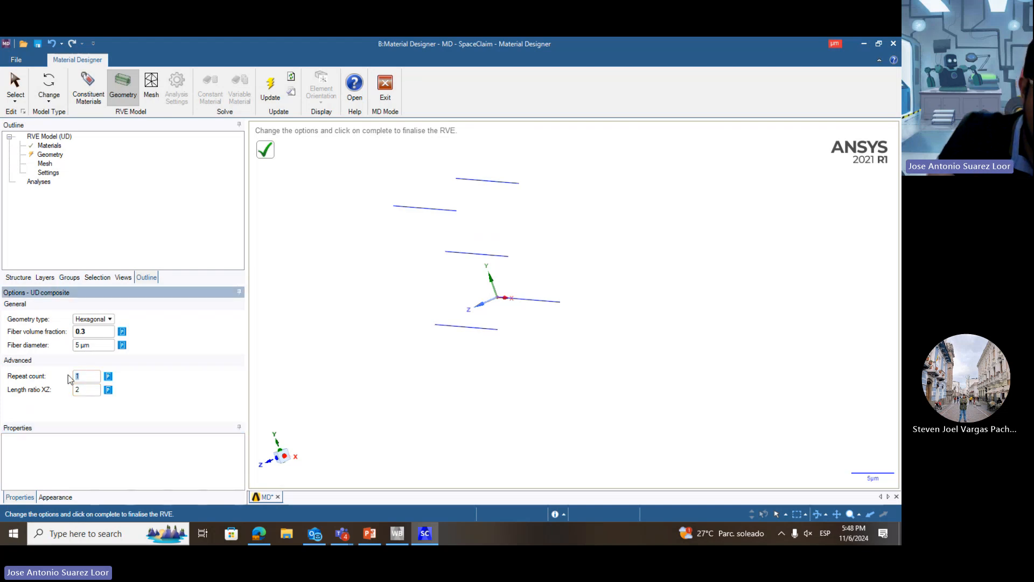
pyautogui.write('2')
pyautogui.press('Return')
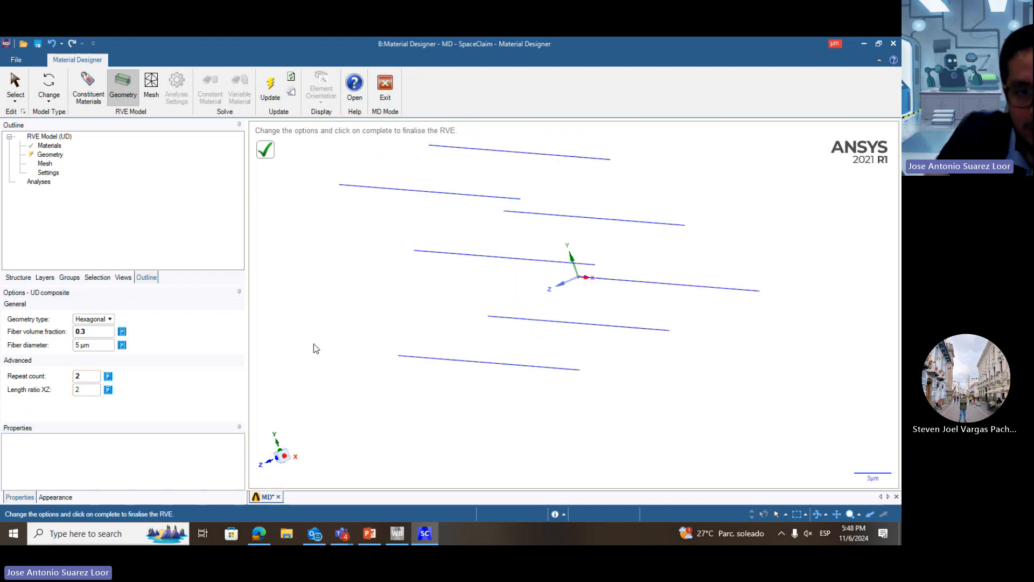
pyautogui.moveTo(556, 305); pyautogui.dragTo(479, 293, button='middle')
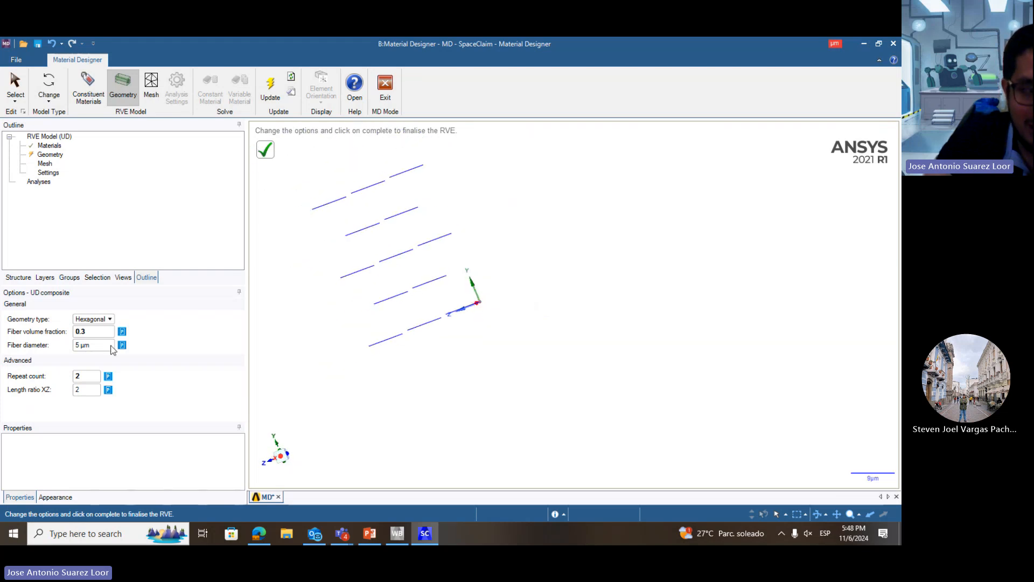
pyautogui.click(78, 376)
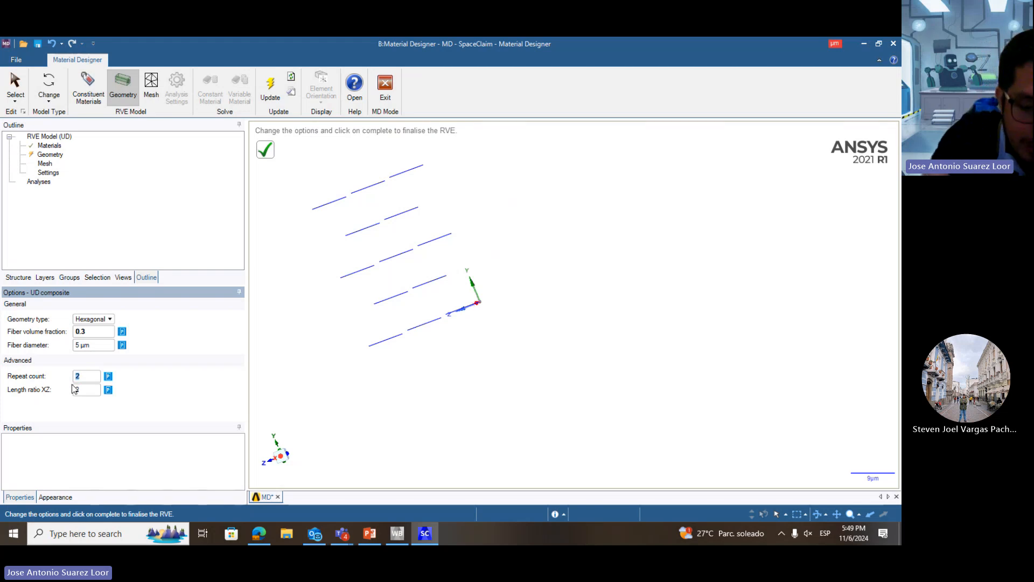
pyautogui.write('1')
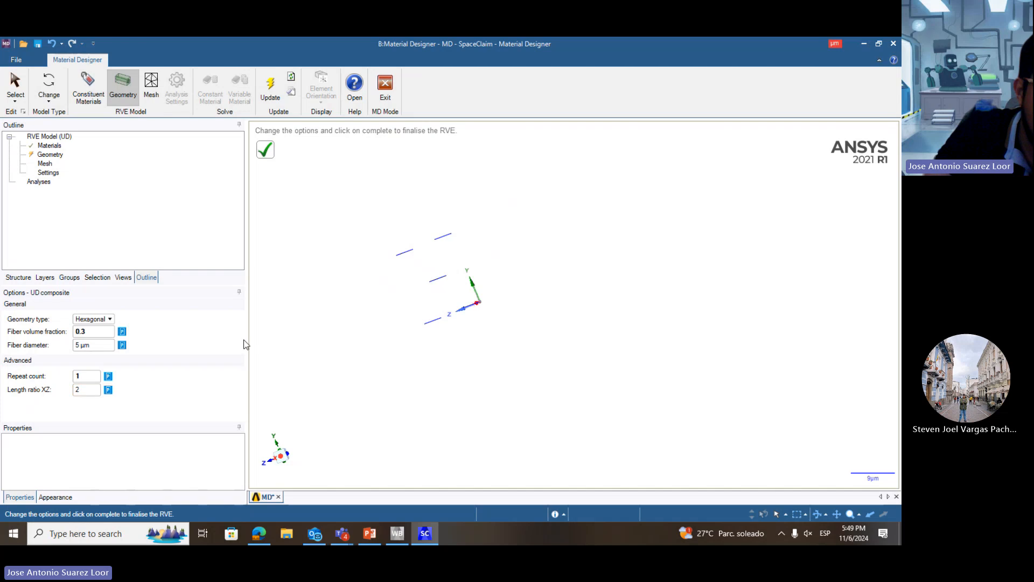
pyautogui.moveTo(461, 289); pyautogui.dragTo(617, 302, button='middle')
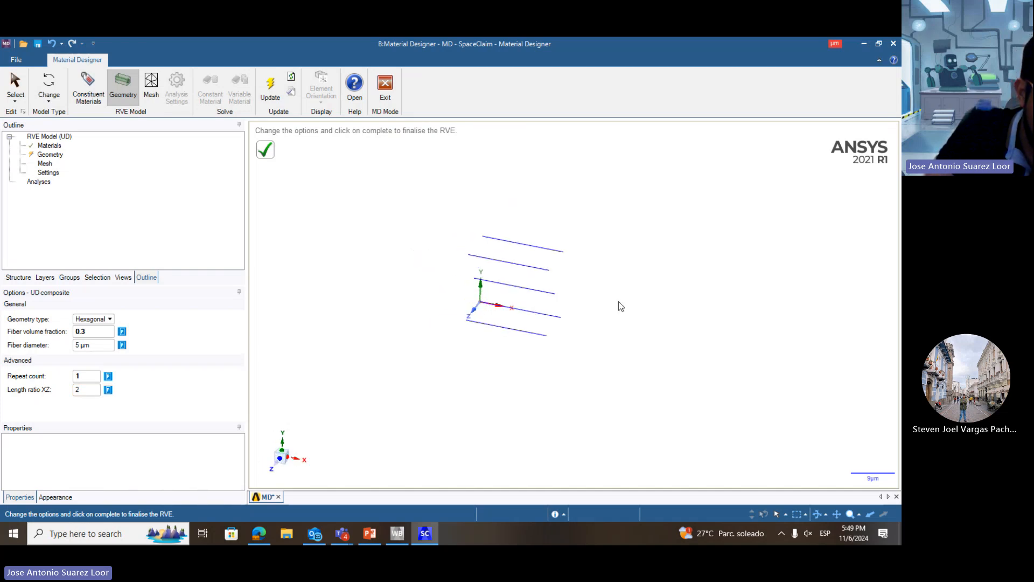
pyautogui.moveTo(614, 305); pyautogui.dragTo(635, 258, button='middle')
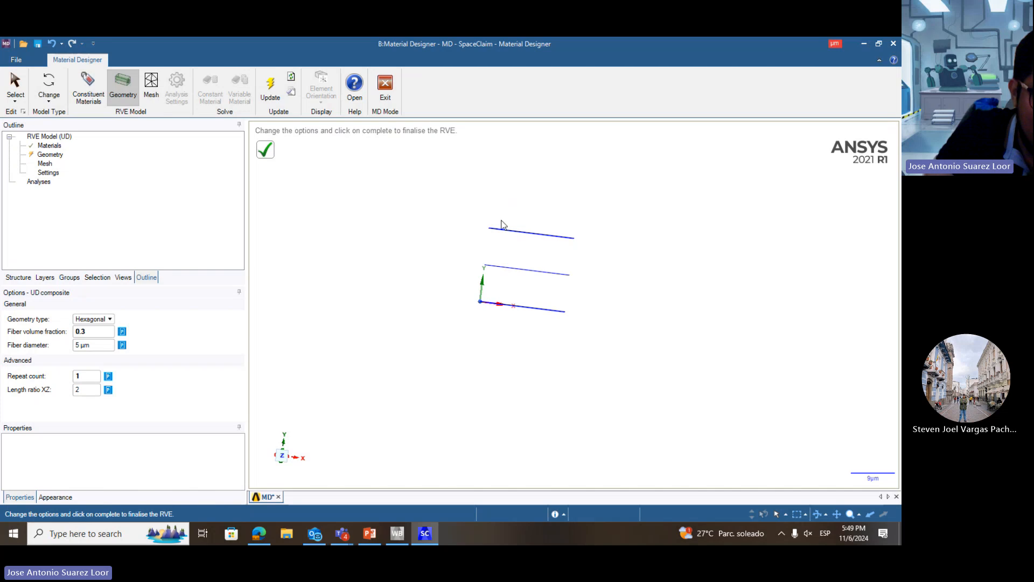
# - Generate the hexagonal UD composite's RVE geometry and inspect the fibers within the resulting solid
pyautogui.click(86, 387)
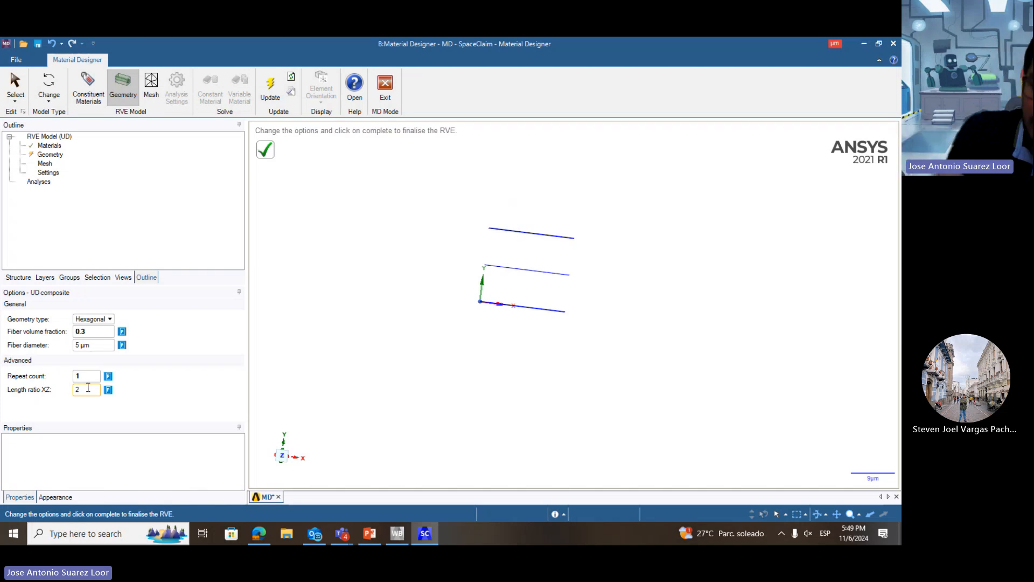
pyautogui.click(116, 420)
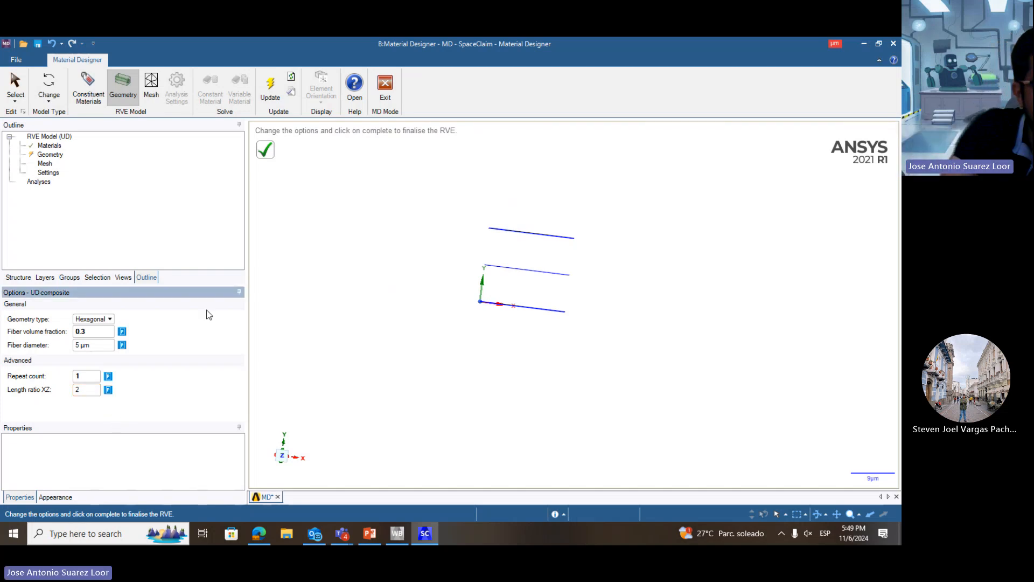
pyautogui.click(268, 153)
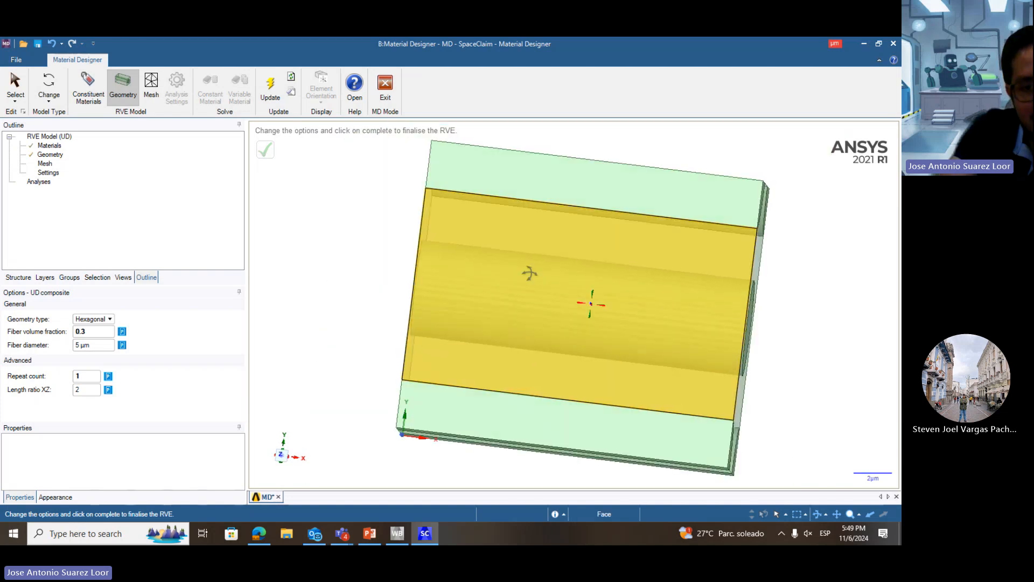
pyautogui.moveTo(530, 273); pyautogui.dragTo(555, 285, button='middle')
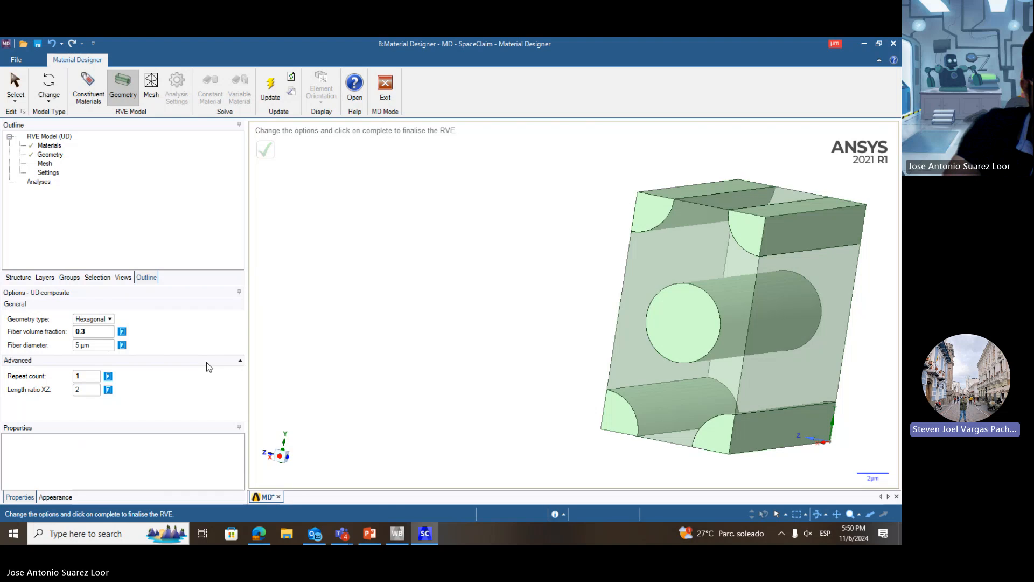
# - Set the repeat count to 2, regenerate the RVE geometry, and inspect the enlarged fiber array
pyautogui.click(79, 372)
pyautogui.write('2')
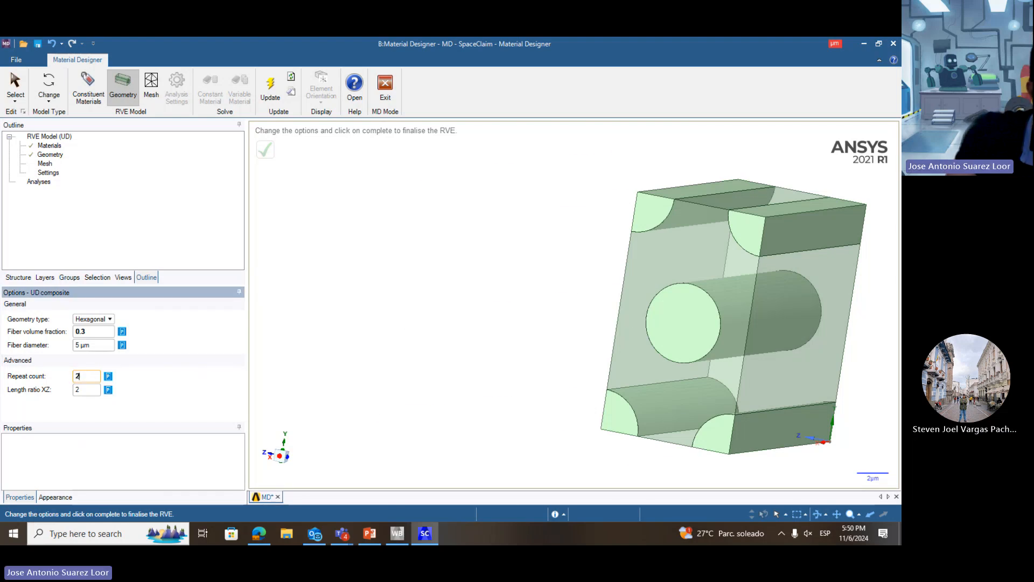
pyautogui.click(79, 179)
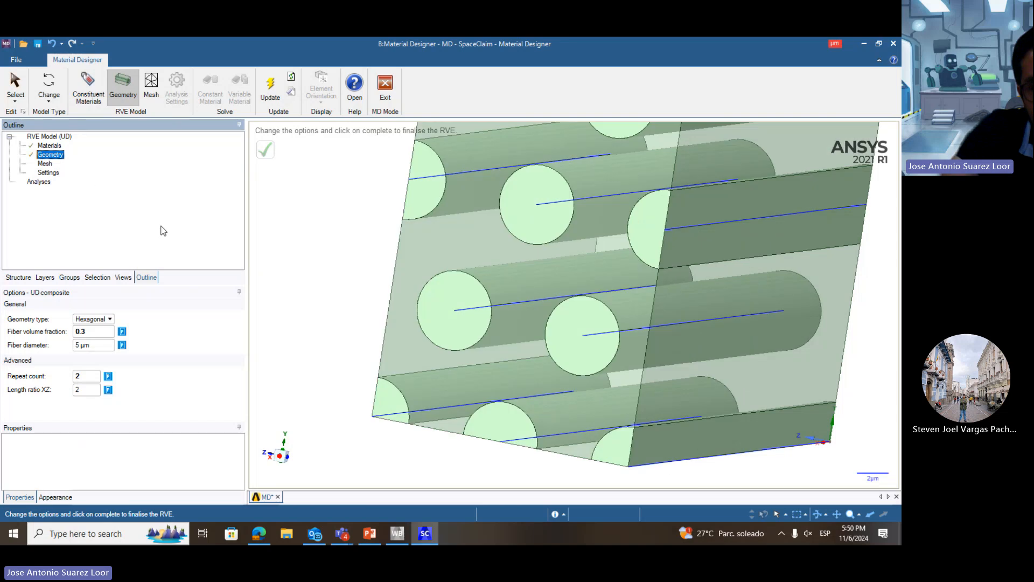
pyautogui.scroll(-3, 339, 255)
pyautogui.scroll(-2, 339, 255)
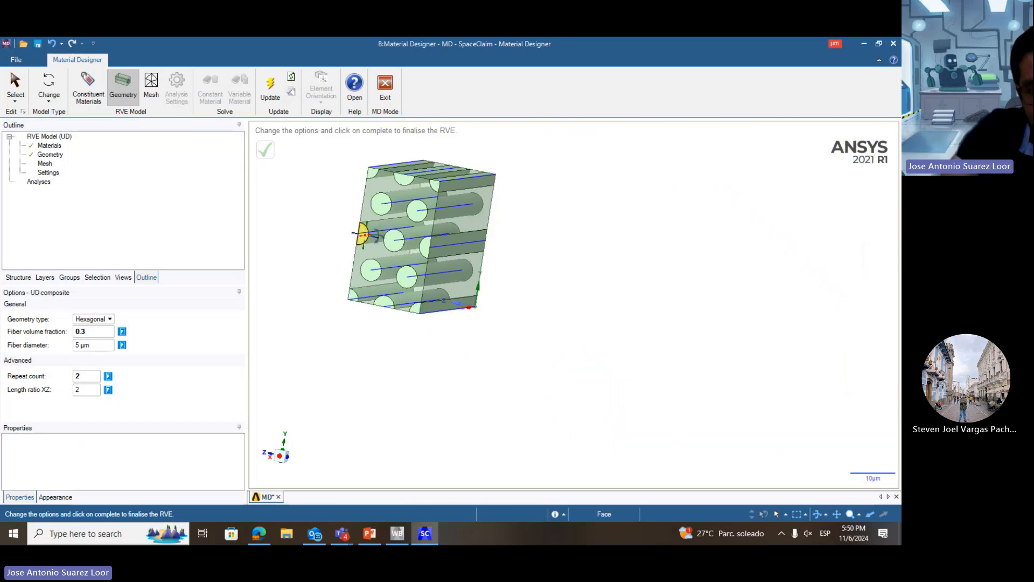
pyautogui.moveTo(361, 231); pyautogui.dragTo(421, 243, button='middle')
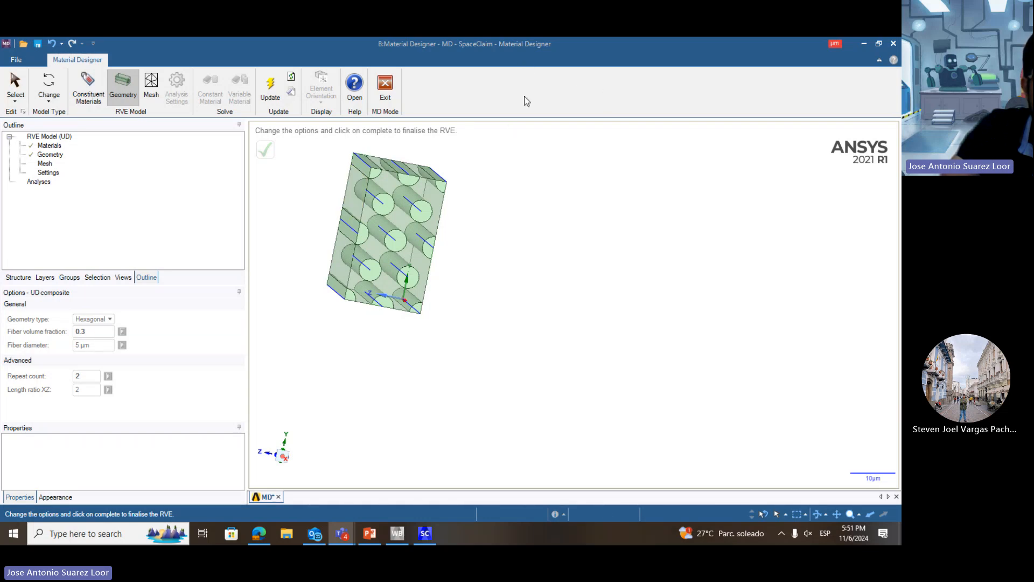
# - Regenerate the RVE geometry with a repeat count of 1 and a length ratio XZ of 3, and inspect its length
pyautogui.click(68, 176)
pyautogui.click(82, 376)
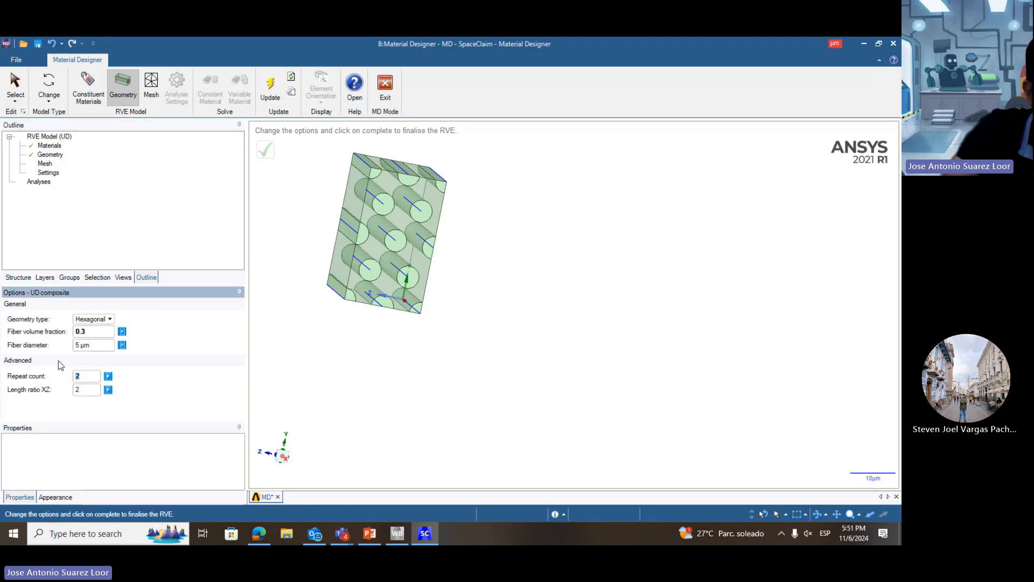
pyautogui.write('1')
pyautogui.click(83, 393)
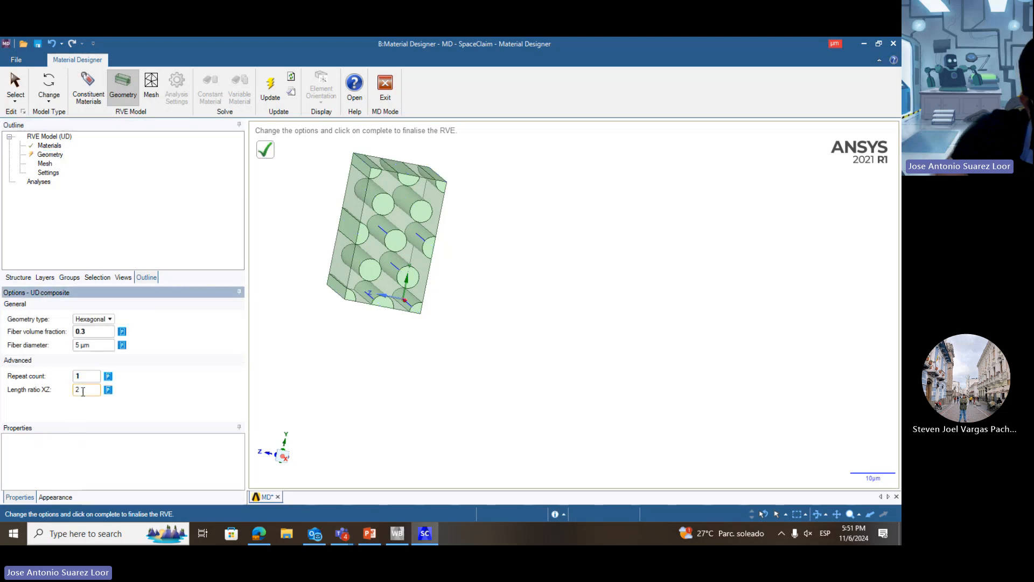
pyautogui.doubleClick(83, 391)
pyautogui.press('Return')
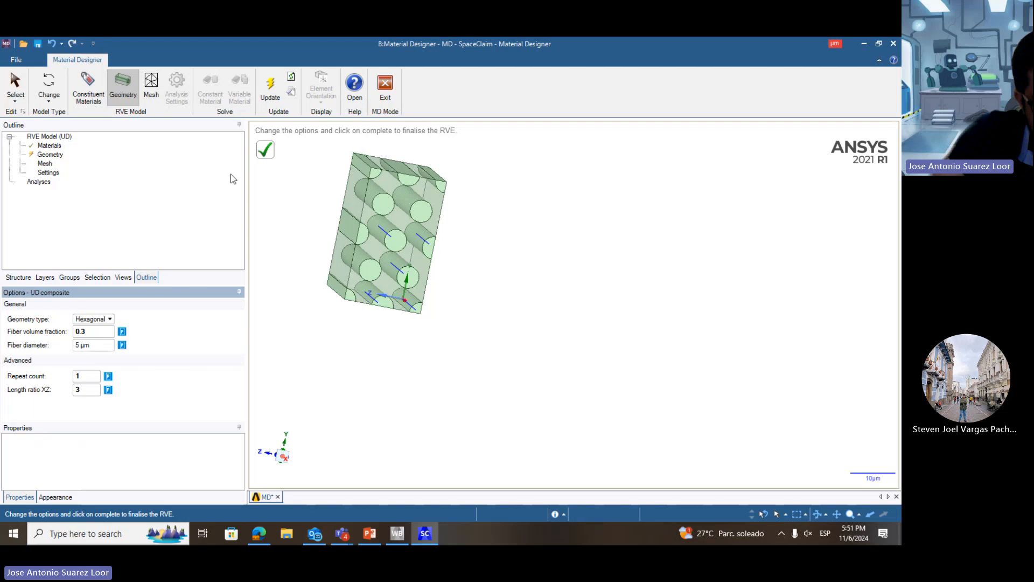
pyautogui.click(267, 151)
pyautogui.scroll(-1, 432, 278)
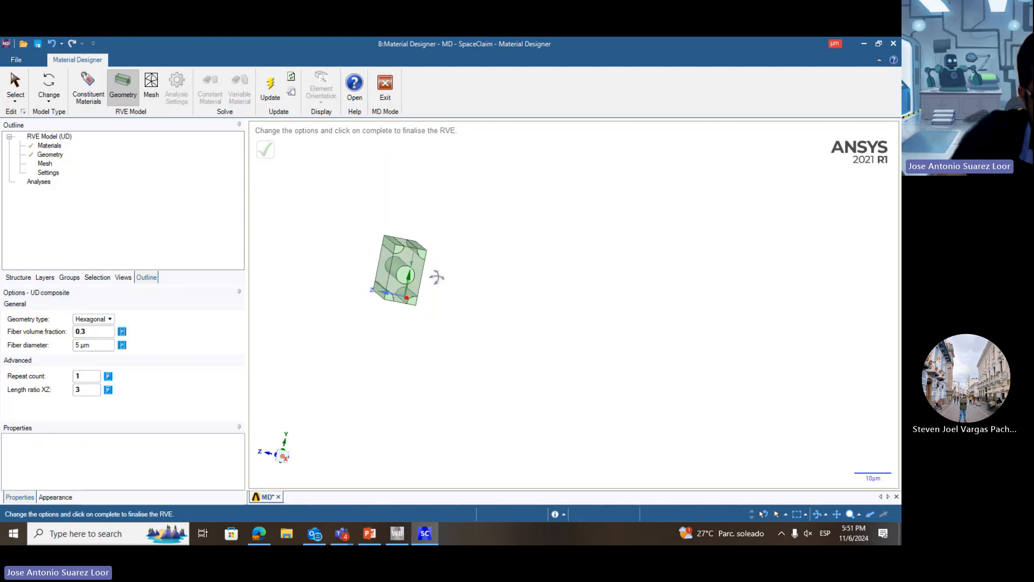
pyautogui.moveTo(437, 276); pyautogui.dragTo(326, 224, button='middle')
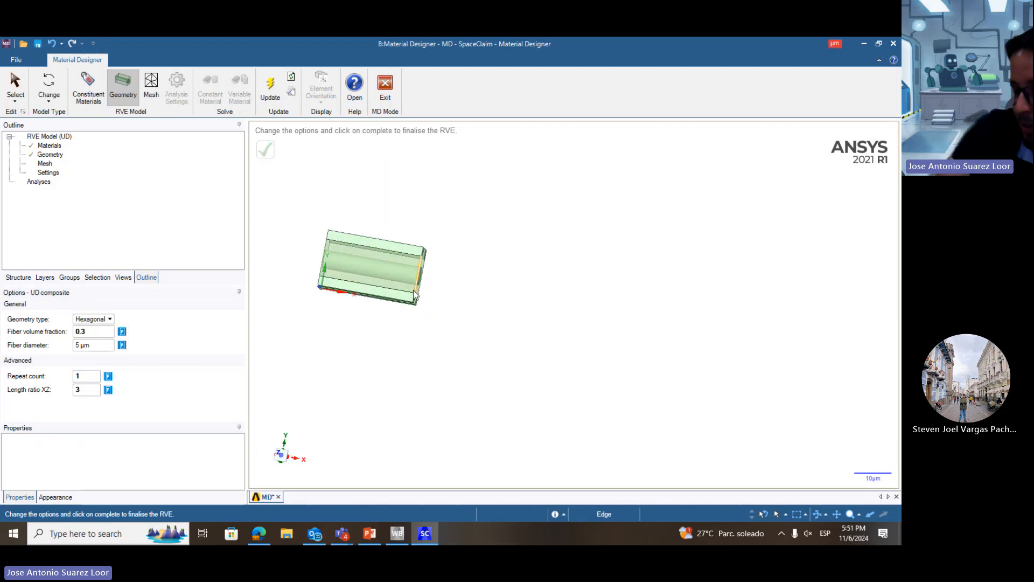
# - Set the length ratio XZ to 2 and regenerate the RVE geometry
pyautogui.doubleClick(96, 392)
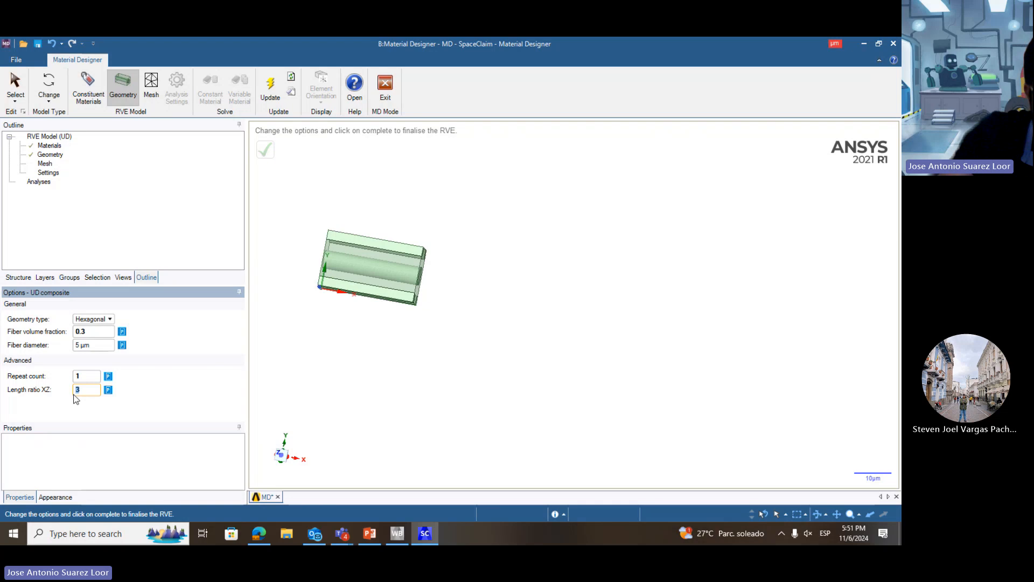
pyautogui.write('2')
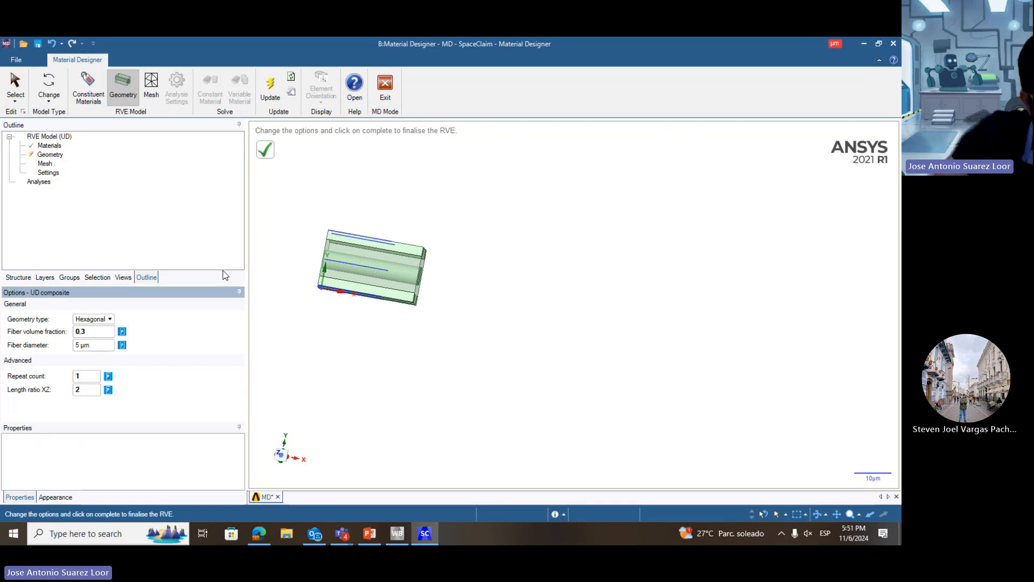
pyautogui.click(267, 154)
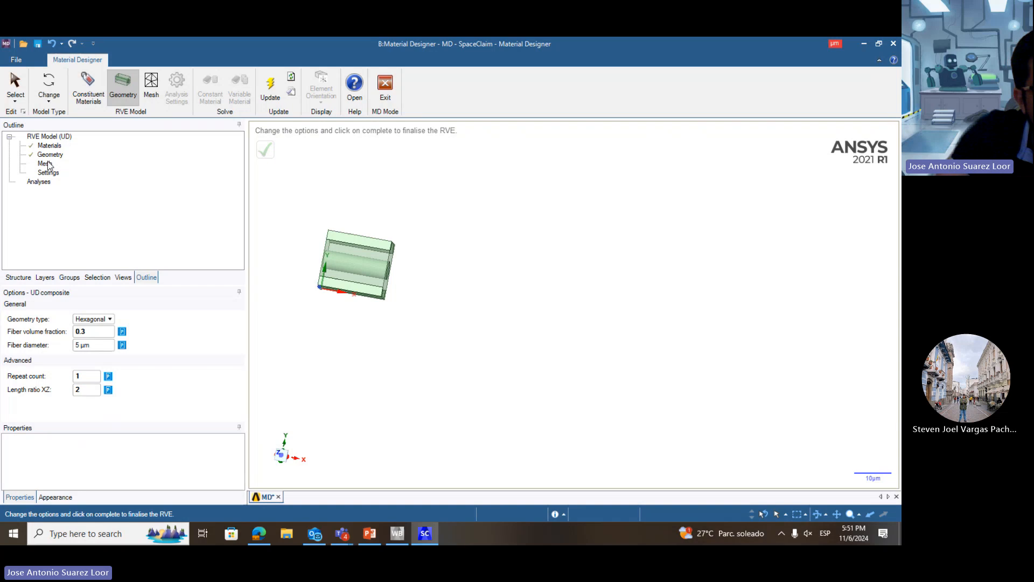
pyautogui.scroll(-3, 393, 257)
pyautogui.scroll(2, 327, 266)
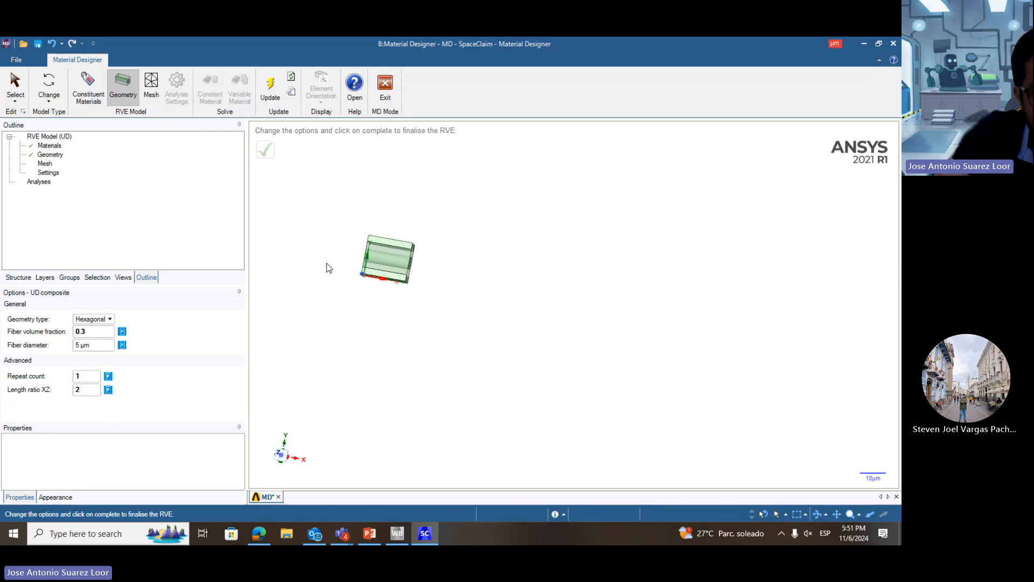
pyautogui.scroll(4, 383, 243)
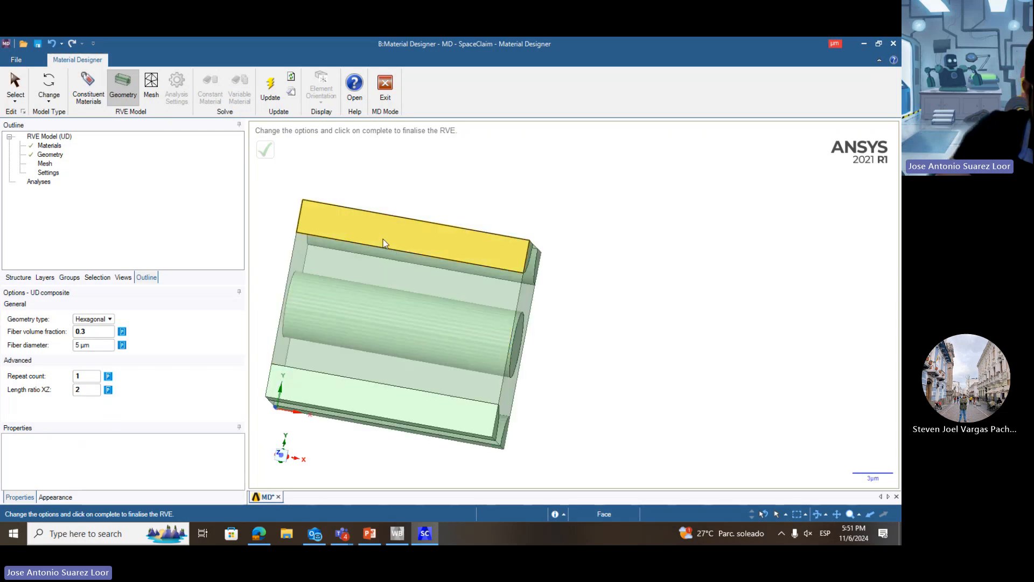
# - Generate the RVE mesh with block meshing and conformal meshing enabled, leaving the maximum size unspecified
pyautogui.click(45, 164)
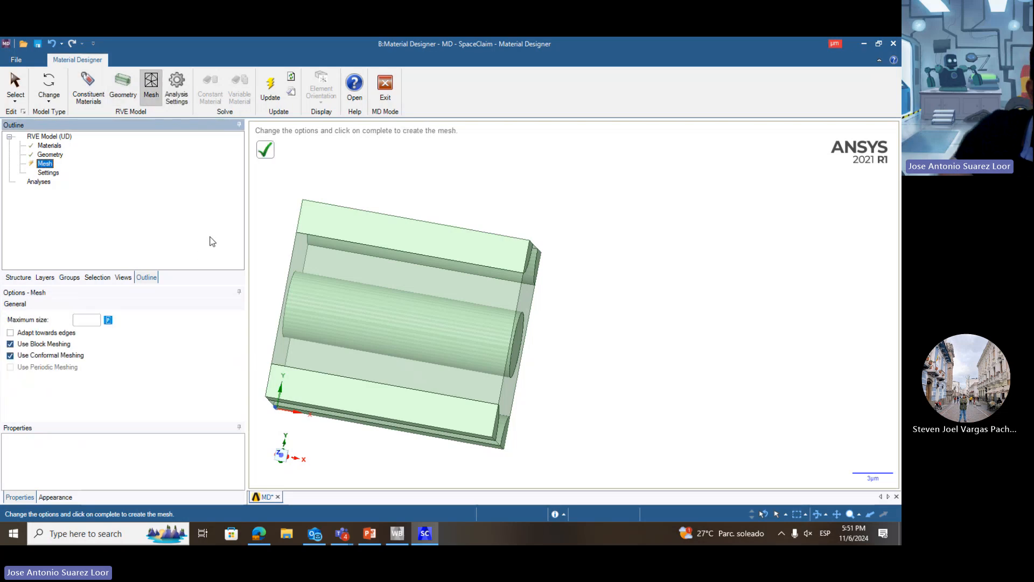
pyautogui.click(45, 162)
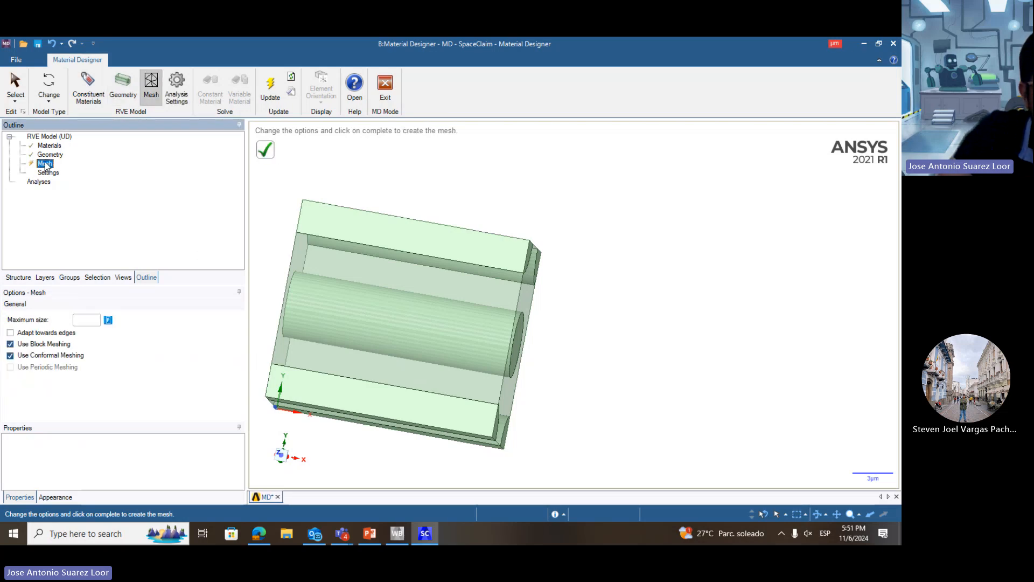
pyautogui.rightClick(45, 165)
pyautogui.click(80, 186)
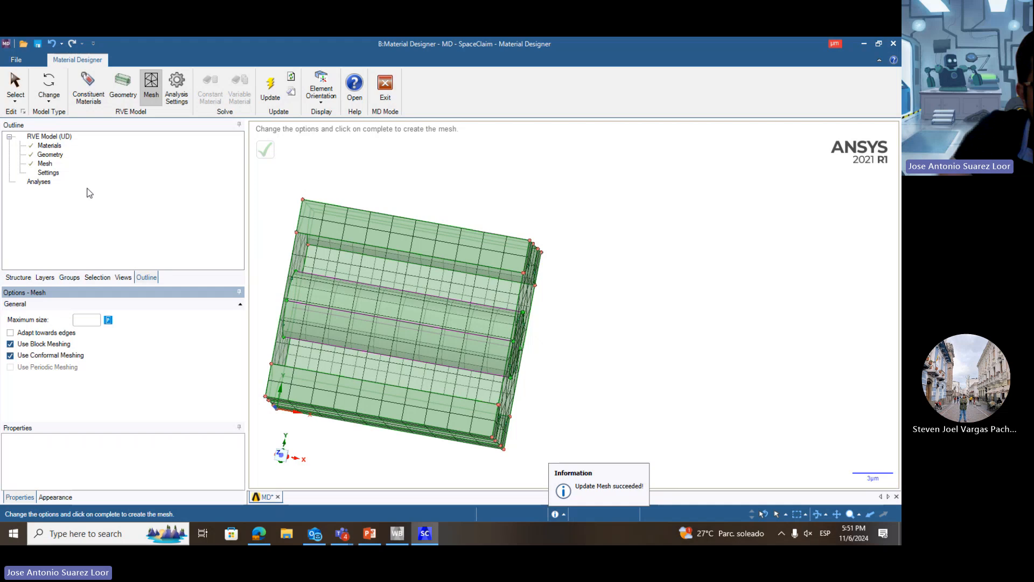
# - Examine the mesh on the RVE's fiber cross-section, especially how closely the elements follow the circular fiber boundary
pyautogui.moveTo(387, 289)
pyautogui.mouseDown(button='middle')
pyautogui.moveTo(475, 174)
pyautogui.moveTo(532, 277)
pyautogui.mouseUp(button='middle')
pyautogui.scroll(5, 532, 277)
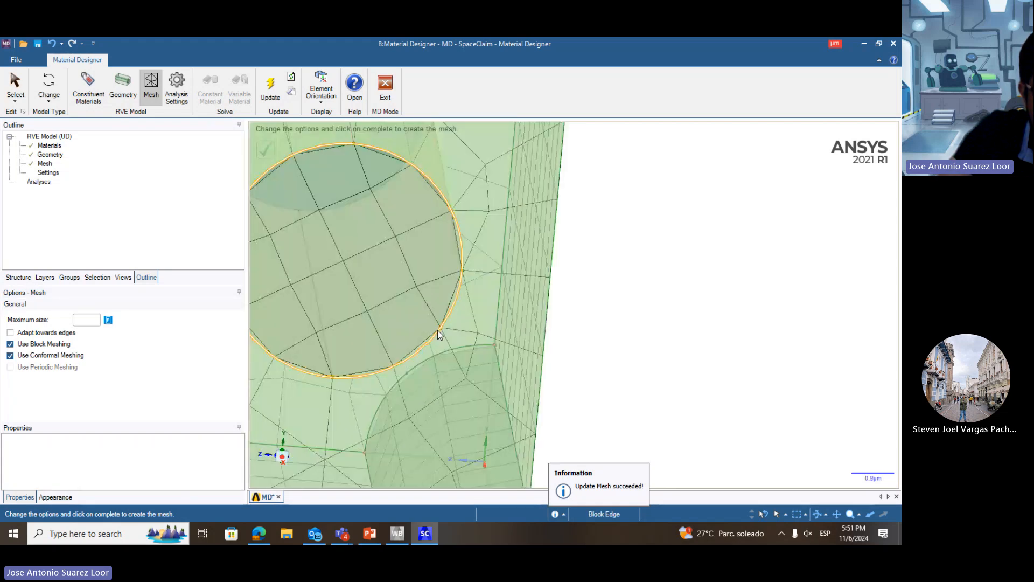
pyautogui.scroll(-4, 529, 254)
pyautogui.scroll(8, 469, 323)
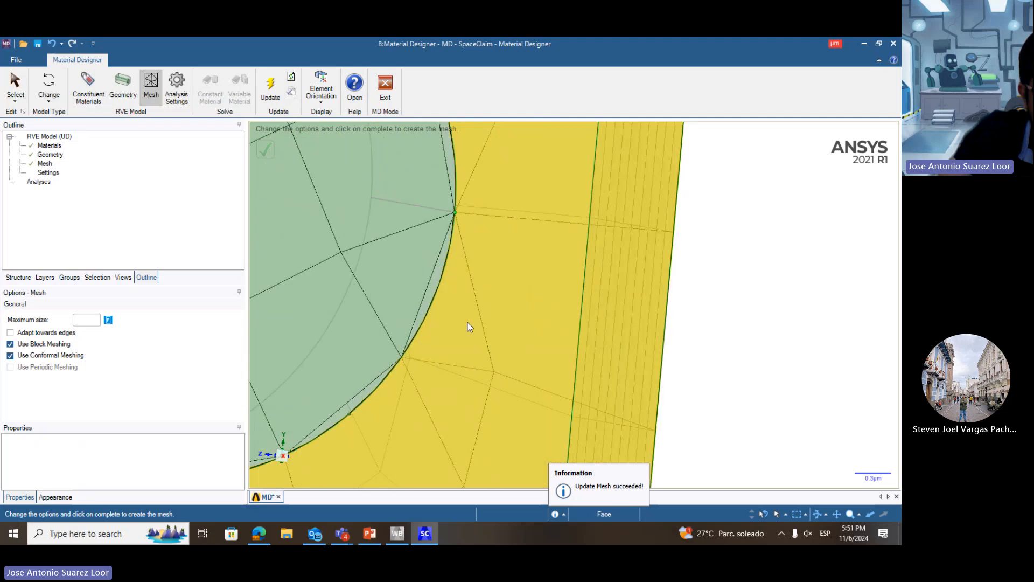
pyautogui.scroll(-3, 457, 289)
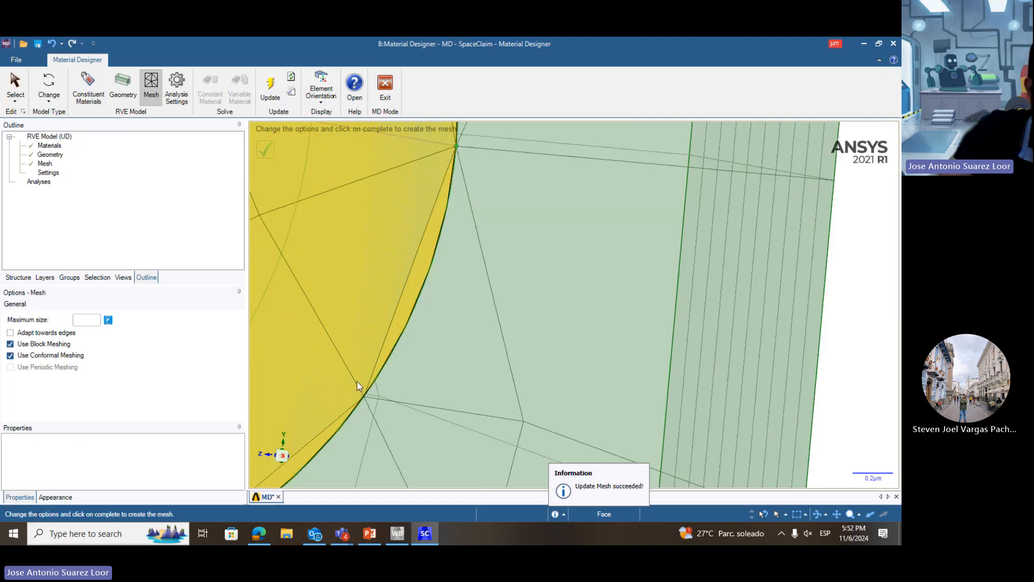
pyautogui.scroll(-10, 401, 300)
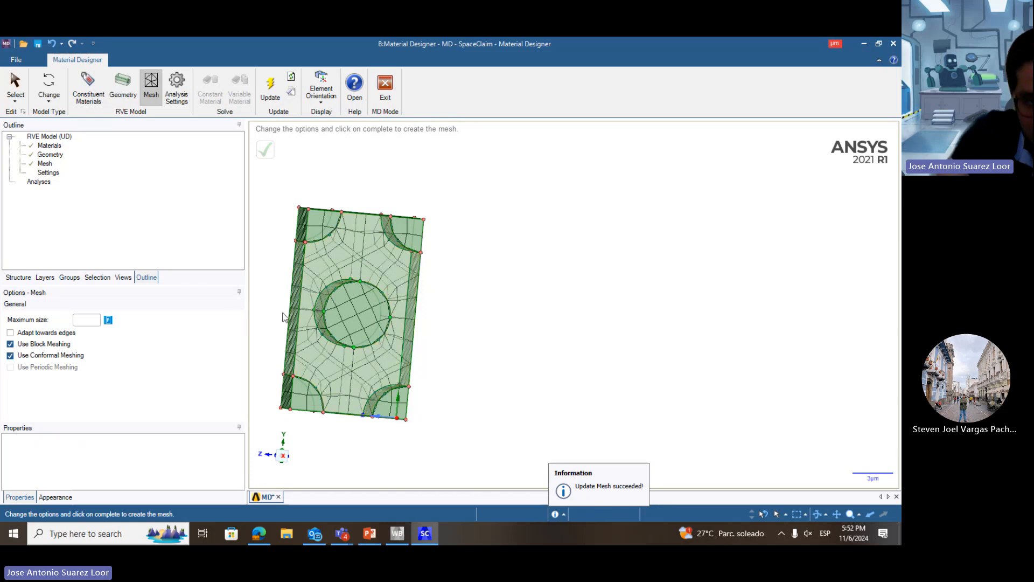
pyautogui.click(79, 320)
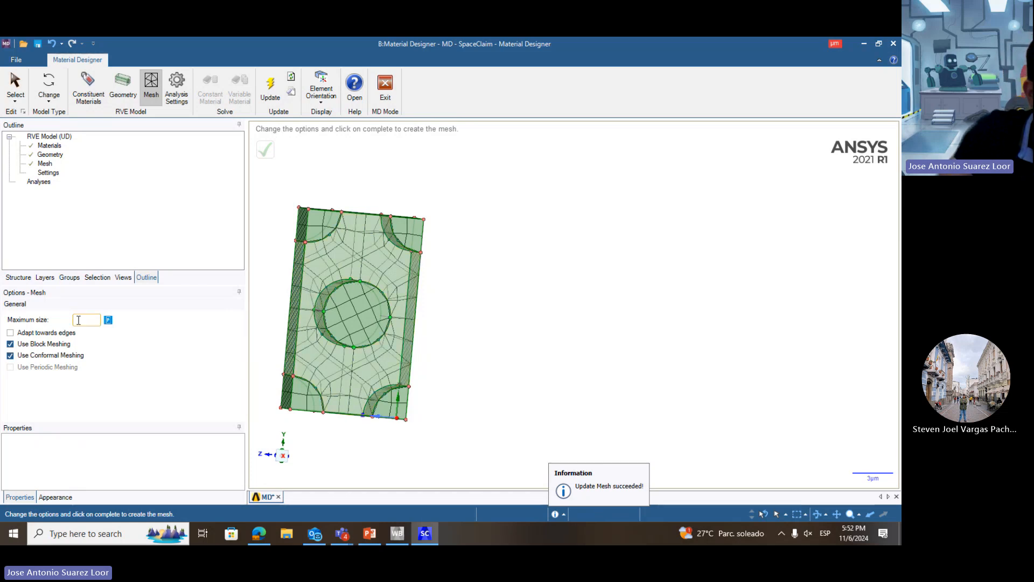
pyautogui.click(79, 320)
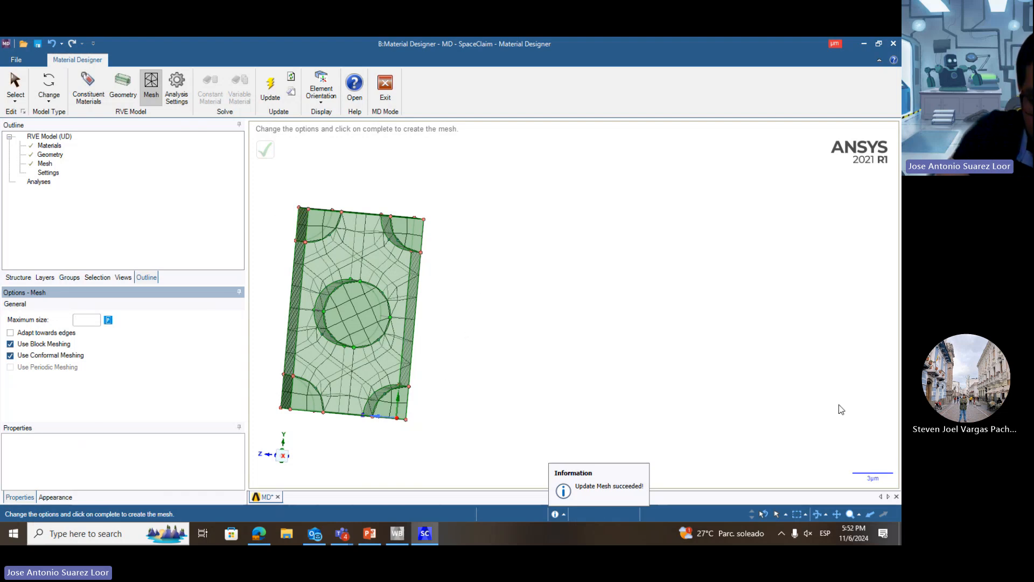
pyautogui.moveTo(405, 306); pyautogui.dragTo(396, 249, button='middle')
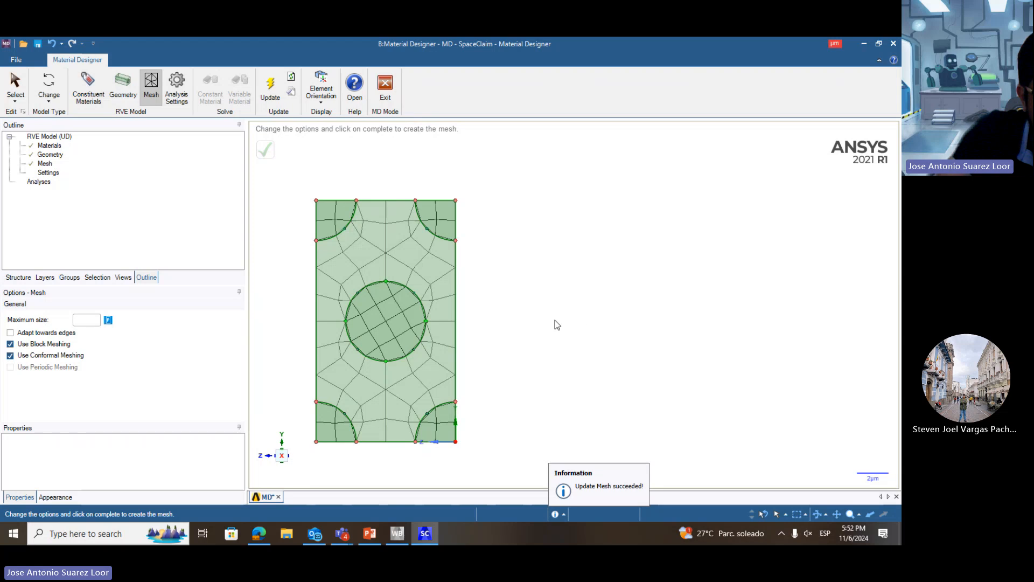
pyautogui.scroll(5, 666, 413)
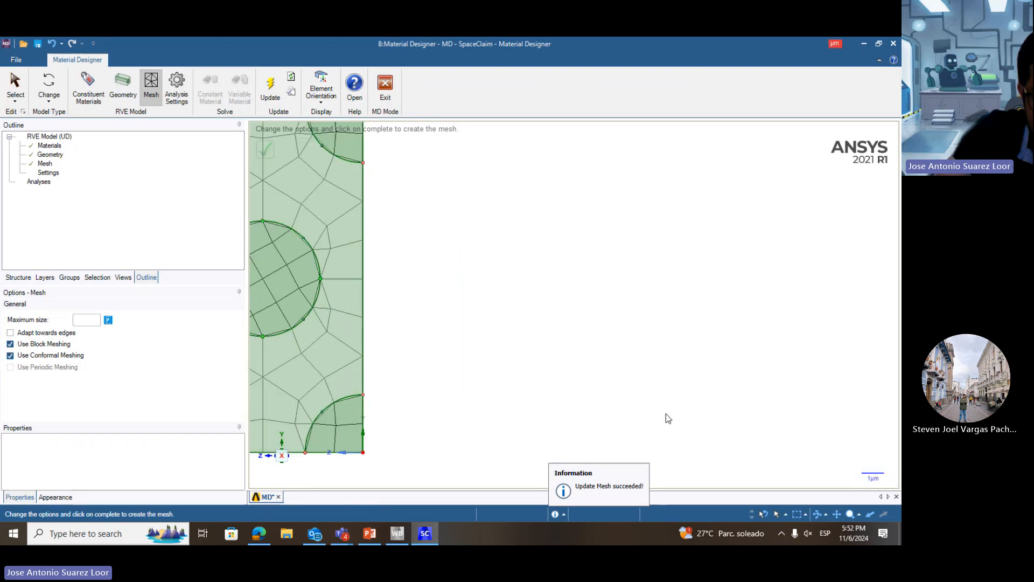
pyautogui.scroll(-6, 666, 413)
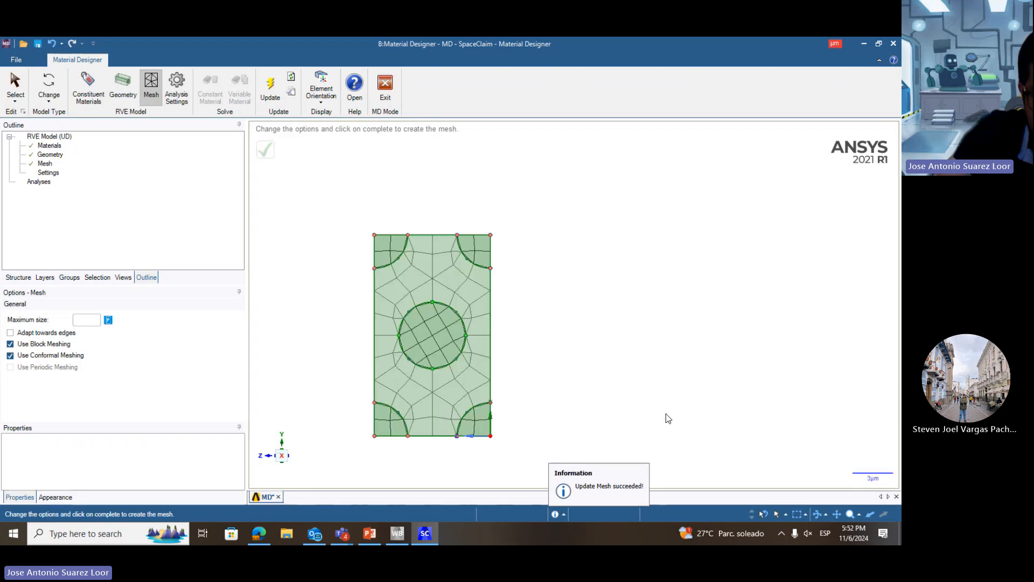
pyautogui.scroll(1, 668, 419)
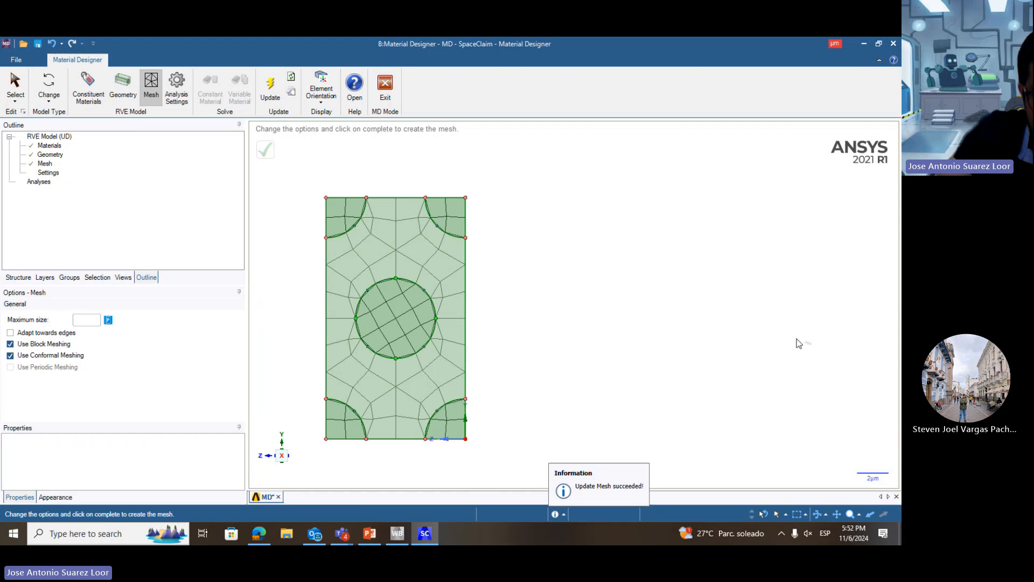
# - Set the maximum mesh size to 1, regenerate the RVE mesh, and inspect the elements along the fibers
pyautogui.moveTo(809, 344); pyautogui.dragTo(700, 319, button='right')
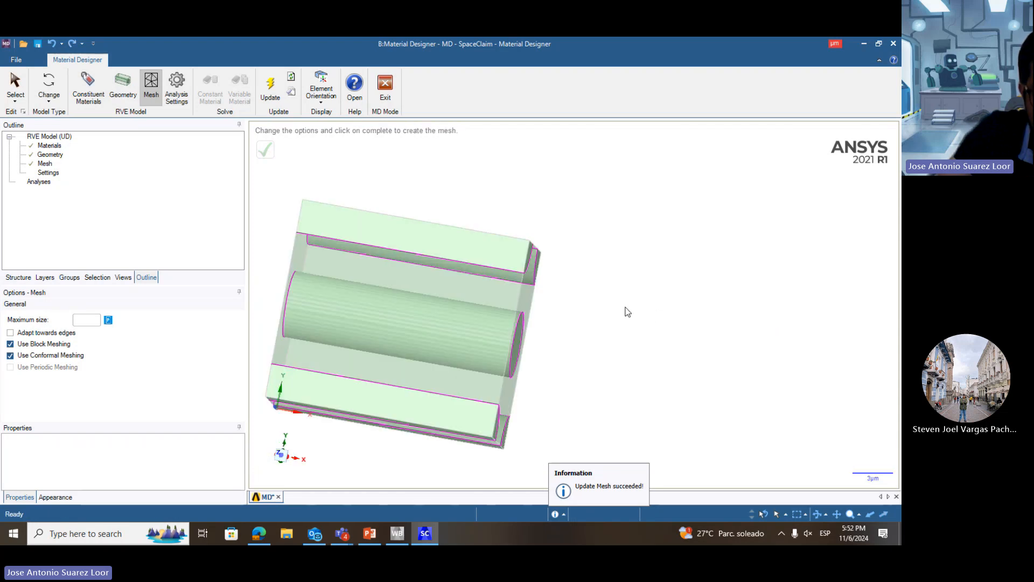
pyautogui.click(281, 456)
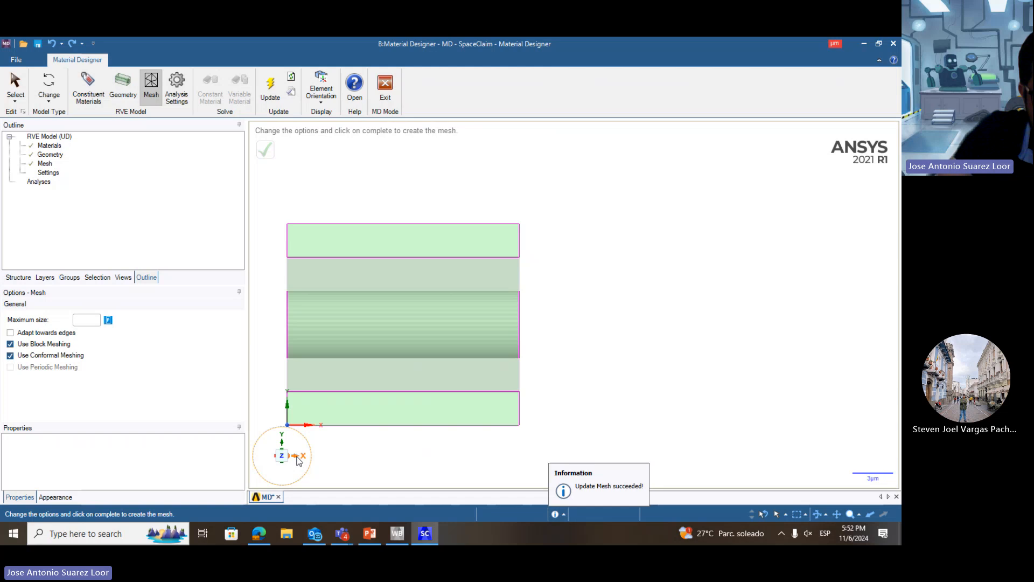
pyautogui.click(298, 457)
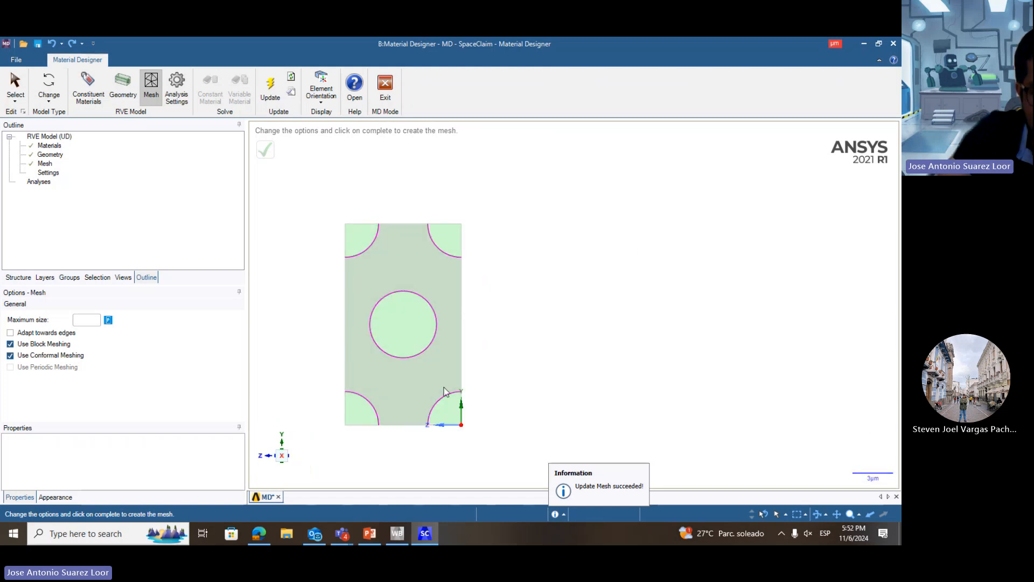
pyautogui.click(95, 319)
pyautogui.write('1')
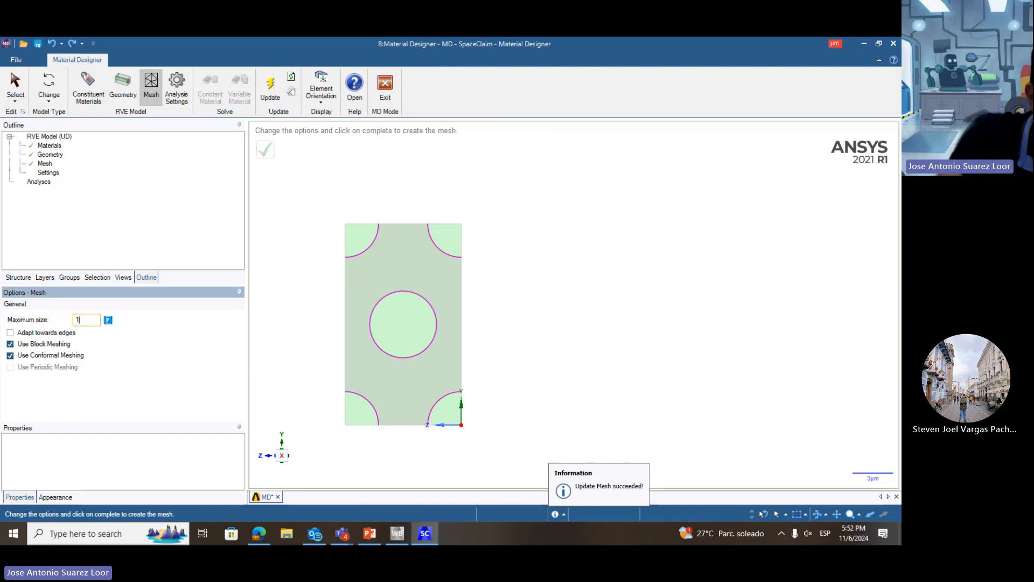
pyautogui.click(89, 398)
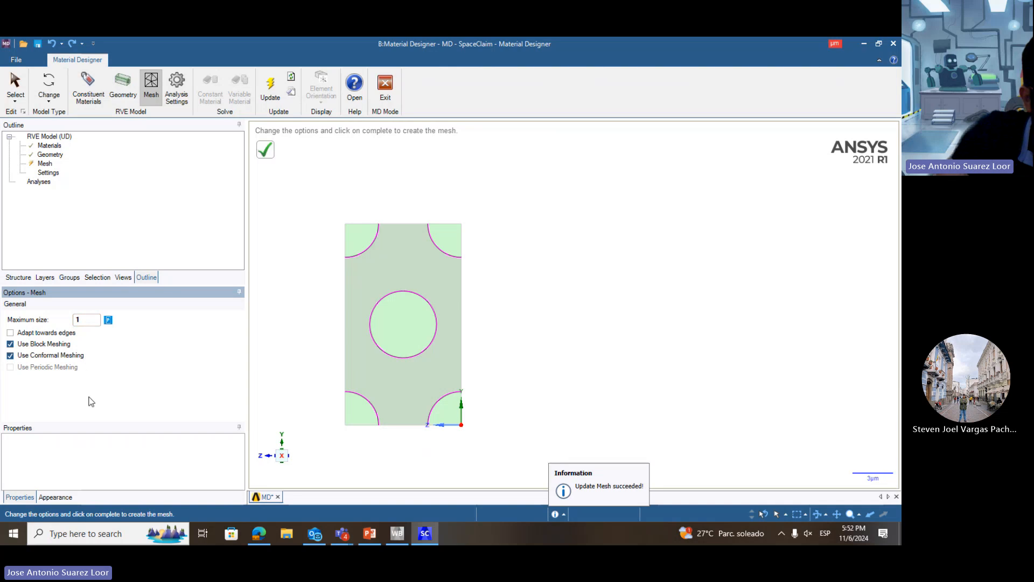
pyautogui.click(267, 147)
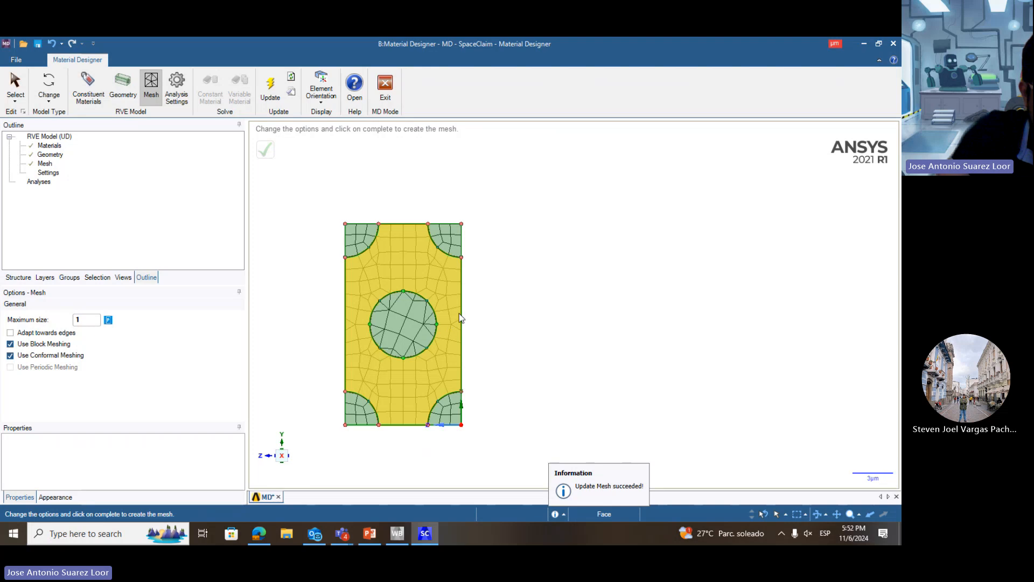
pyautogui.scroll(-1, 421, 322)
pyautogui.scroll(5, 430, 353)
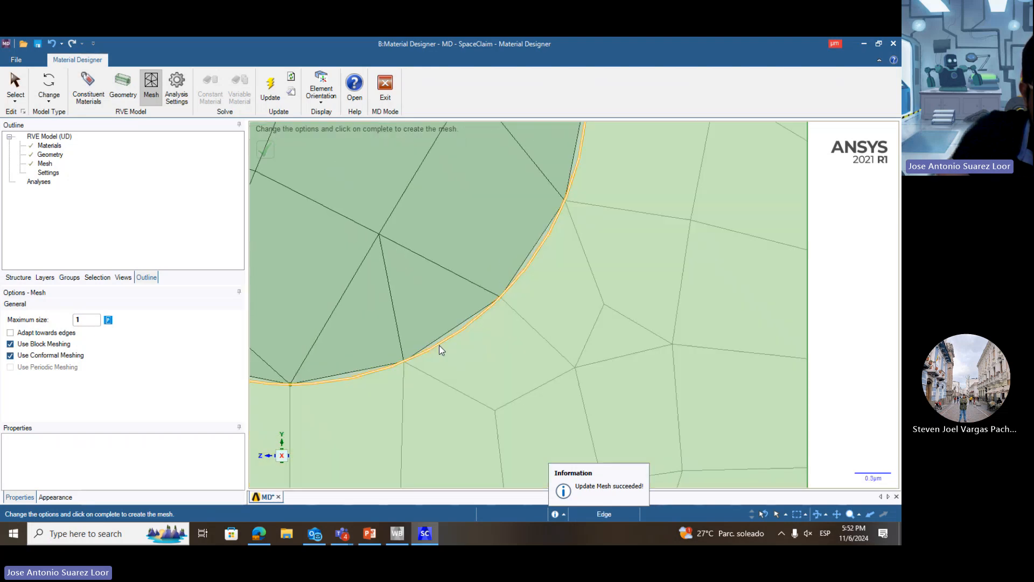
pyautogui.scroll(-3, 442, 354)
pyautogui.moveTo(513, 326)
pyautogui.mouseDown(button='middle')
pyautogui.moveTo(556, 300)
pyautogui.moveTo(521, 328)
pyautogui.mouseUp(button='middle')
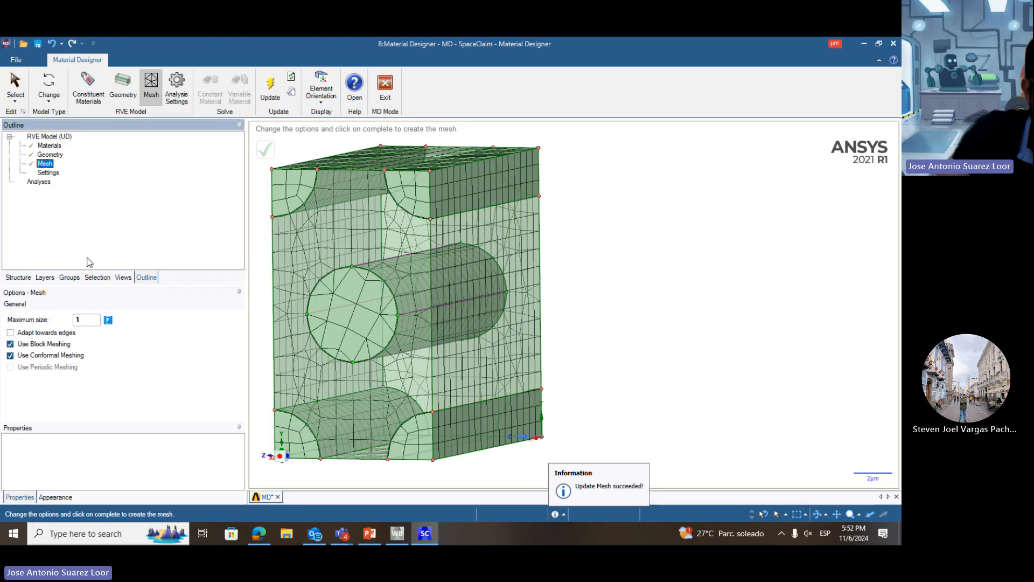
# - Open the RVE model's analysis settings and review the anisotropy type, computed properties, boundary conditions, material symmetry and temperature
pyautogui.click(42, 172)
pyautogui.rightClick(41, 173)
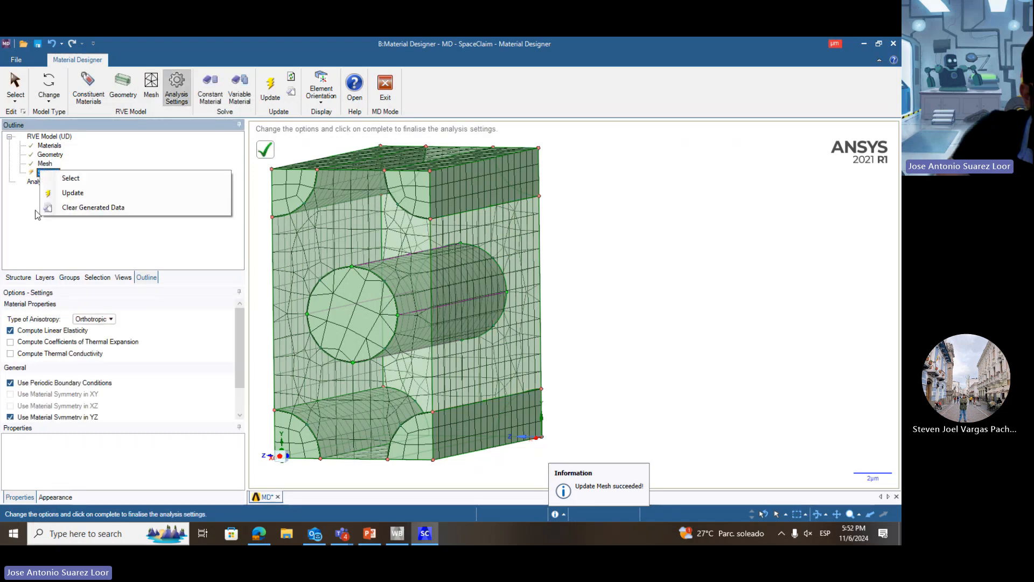
pyautogui.scroll(3, 452, 257)
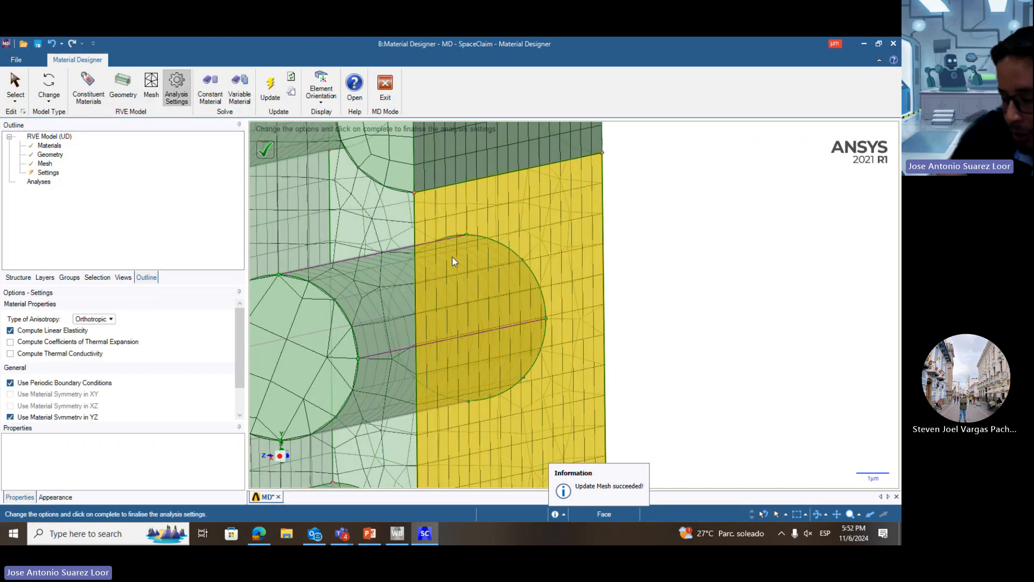
pyautogui.scroll(-5, 451, 257)
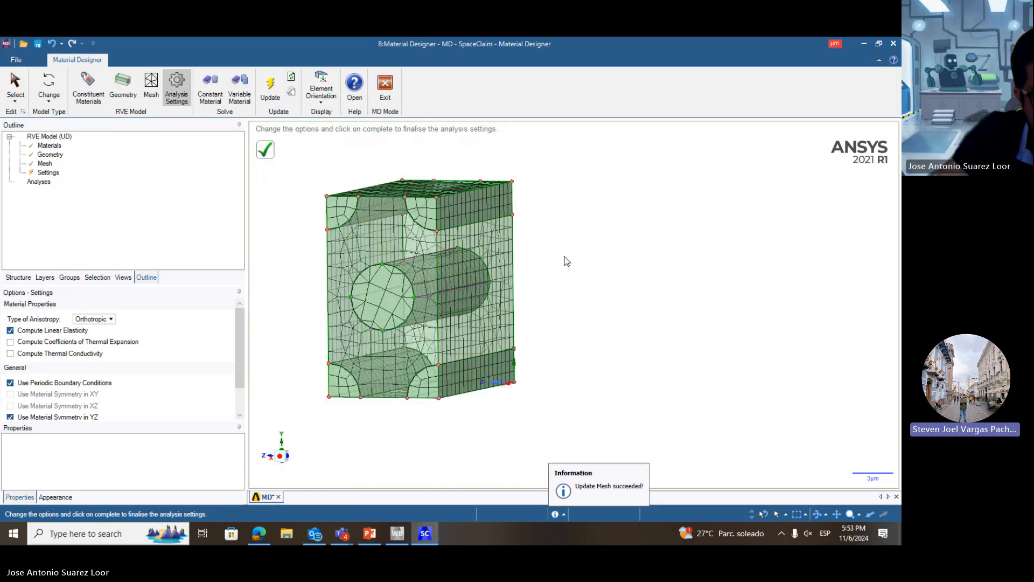
pyautogui.click(48, 173)
pyautogui.rightClick(48, 172)
pyautogui.click(26, 229)
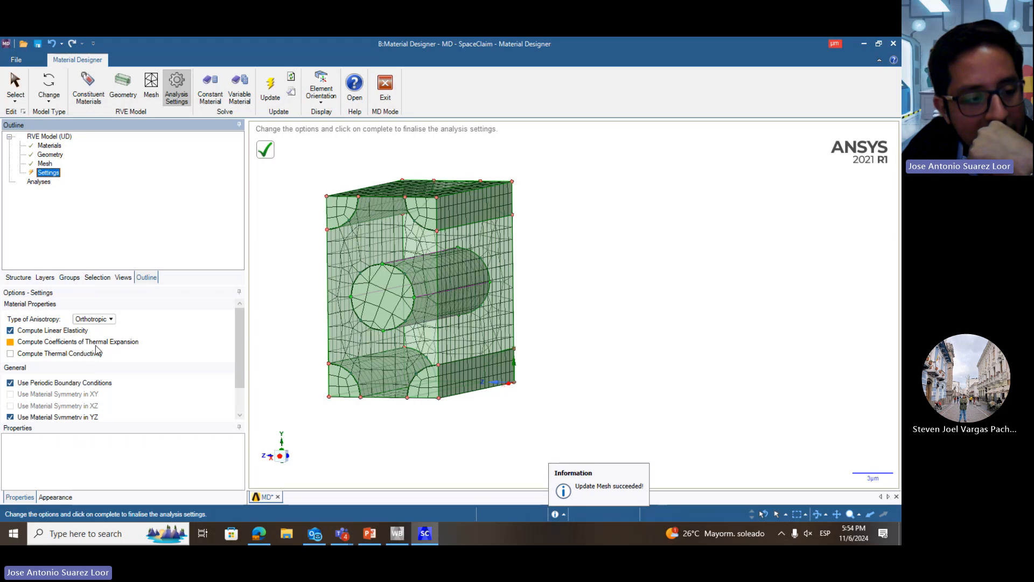
pyautogui.scroll(-1, 97, 400)
pyautogui.scroll(1, 60, 399)
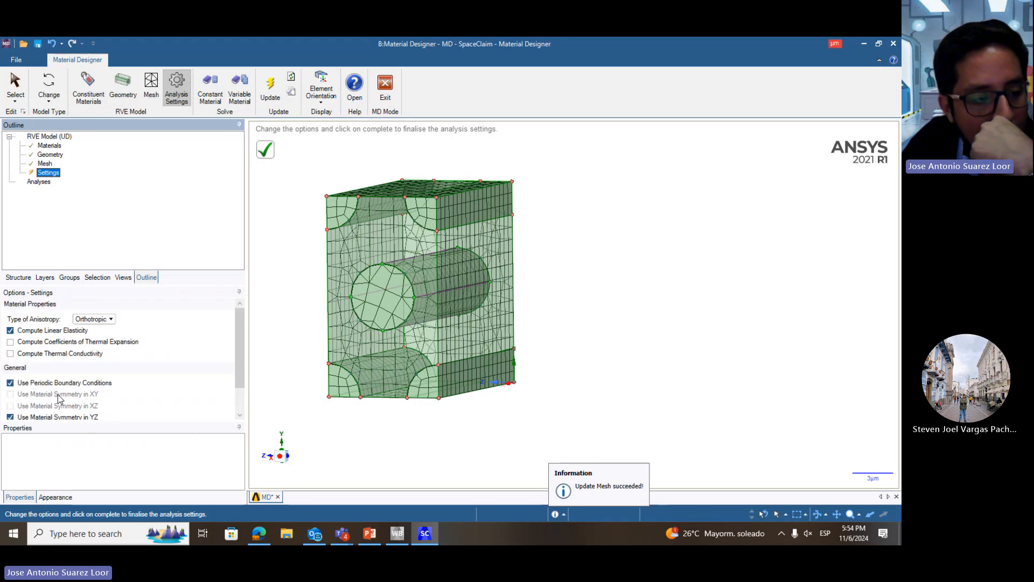
pyautogui.click(105, 320)
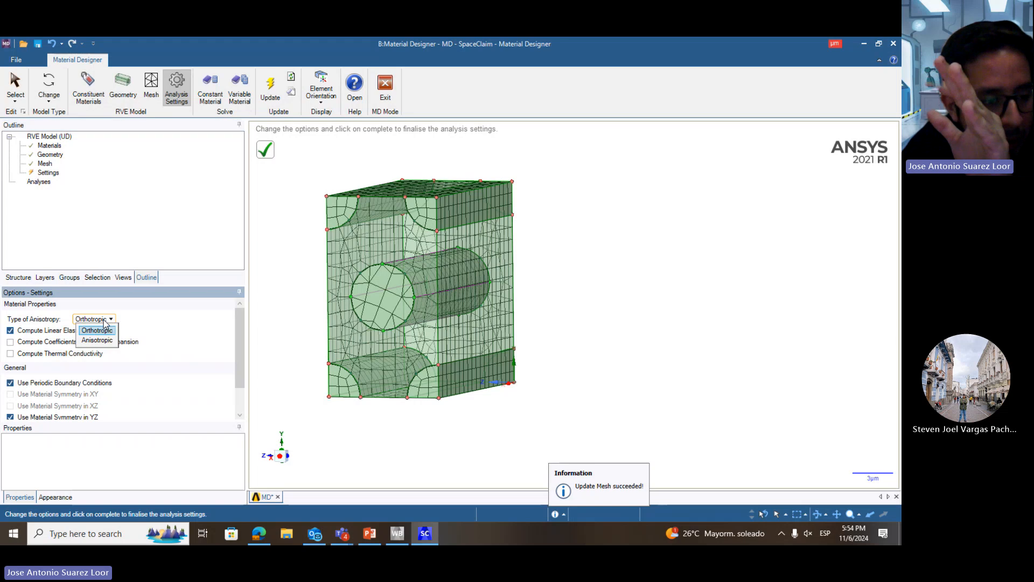
pyautogui.click(143, 469)
pyautogui.scroll(-1, 150, 397)
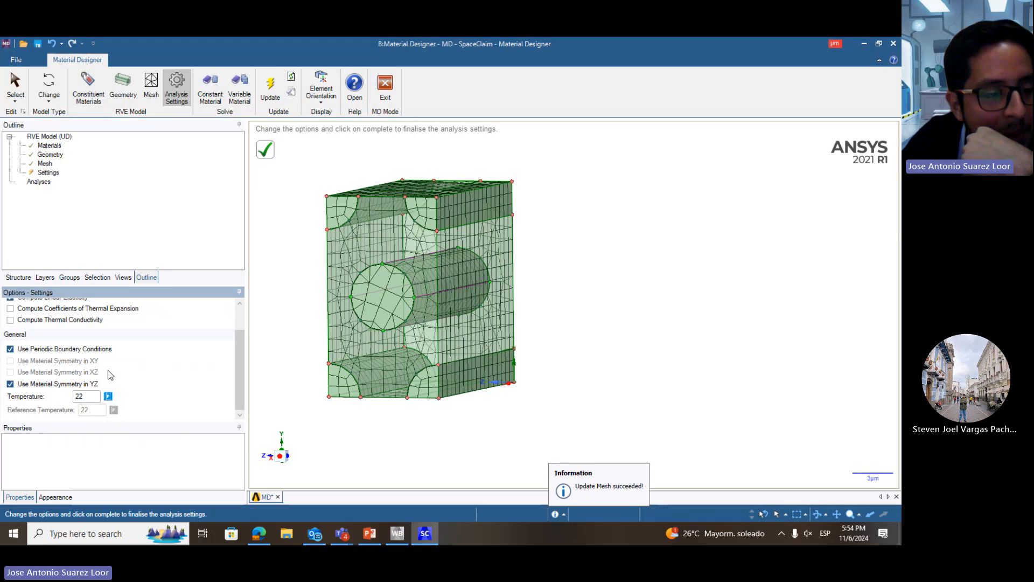
# - Check the meshed RVE's YZ face and finalize the analysis settings with orthotropic anisotropy, linear elasticity, periodic boundary conditions and YZ symmetry
pyautogui.click(280, 445)
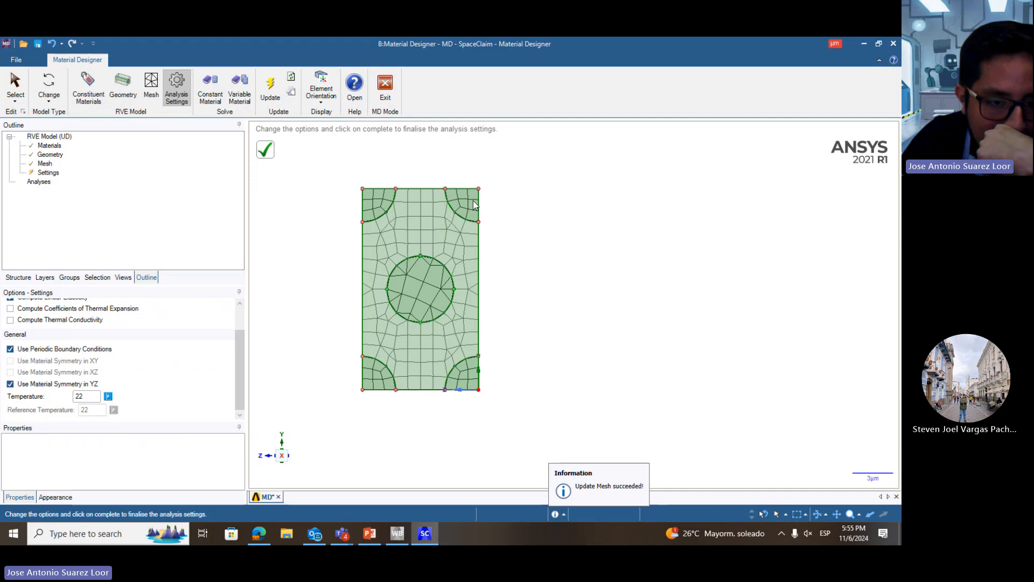
pyautogui.moveTo(512, 235); pyautogui.dragTo(542, 258, button='middle')
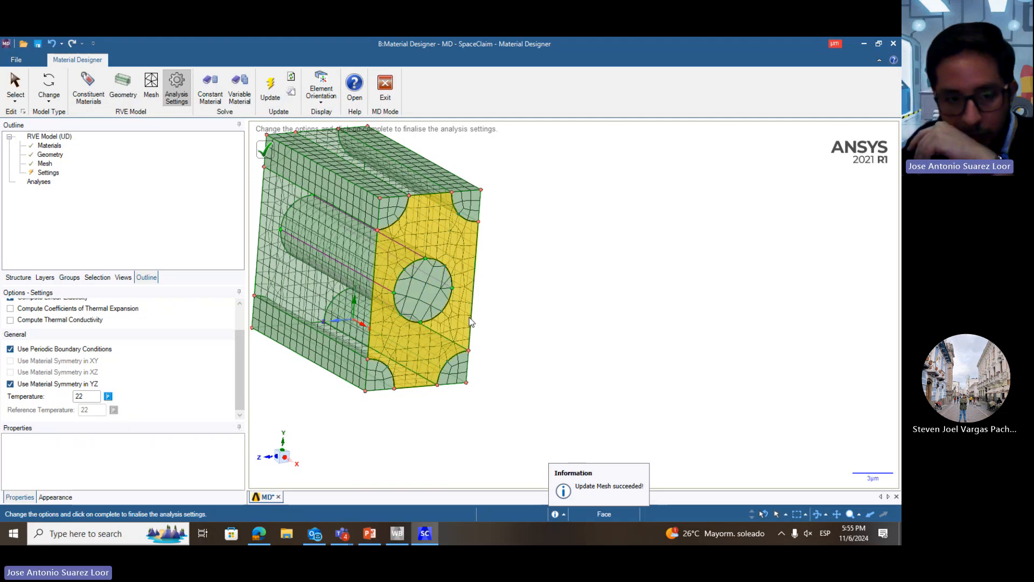
pyautogui.scroll(1, 469, 322)
pyautogui.scroll(2, 201, 406)
pyautogui.scroll(-3, 379, 371)
pyautogui.scroll(-2, 57, 345)
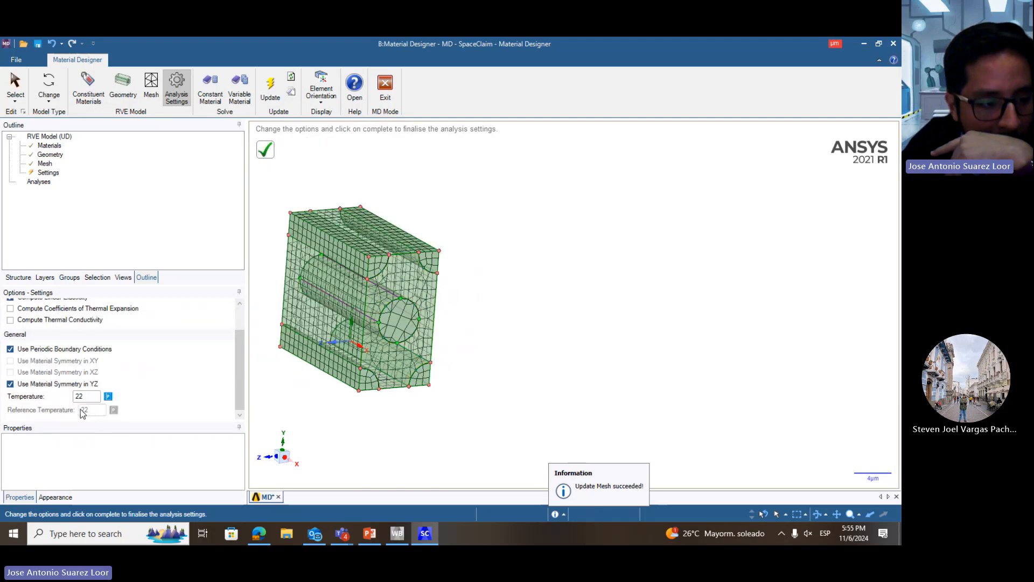
pyautogui.moveTo(512, 319); pyautogui.dragTo(420, 290, button='middle')
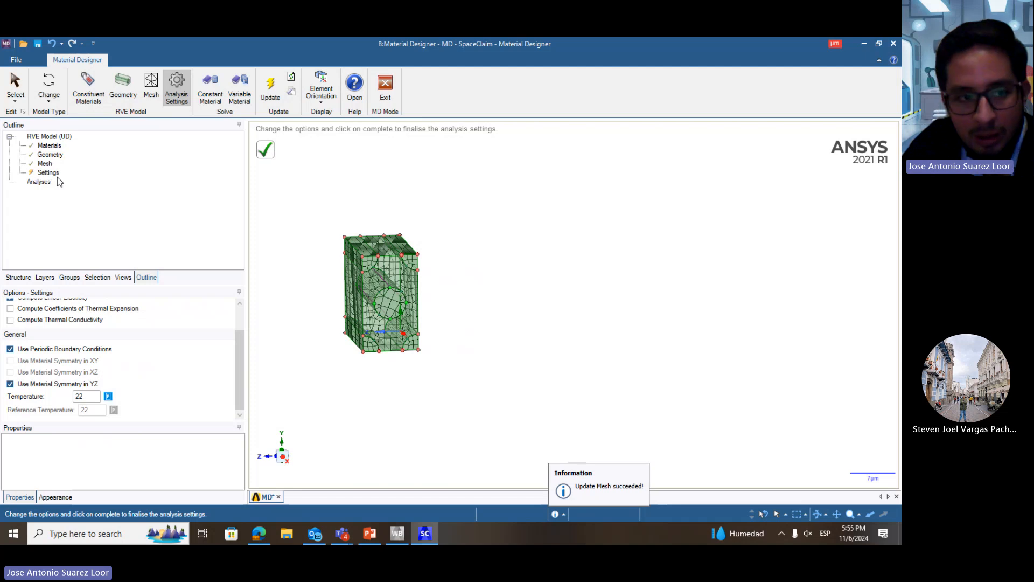
pyautogui.click(265, 149)
# - Add a constant material evaluation to the RVE model's analyses
pyautogui.click(40, 183)
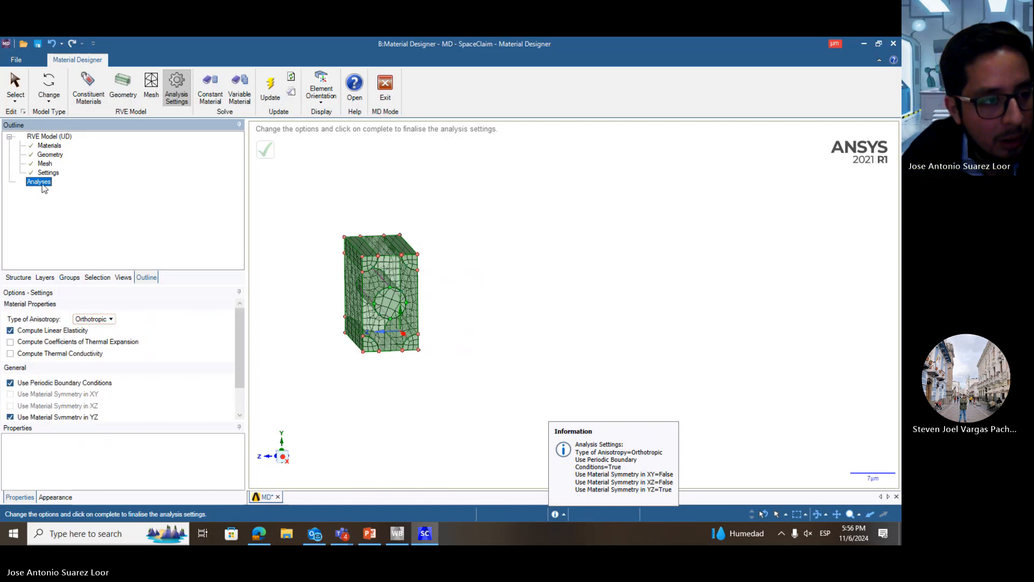
pyautogui.rightClick(42, 185)
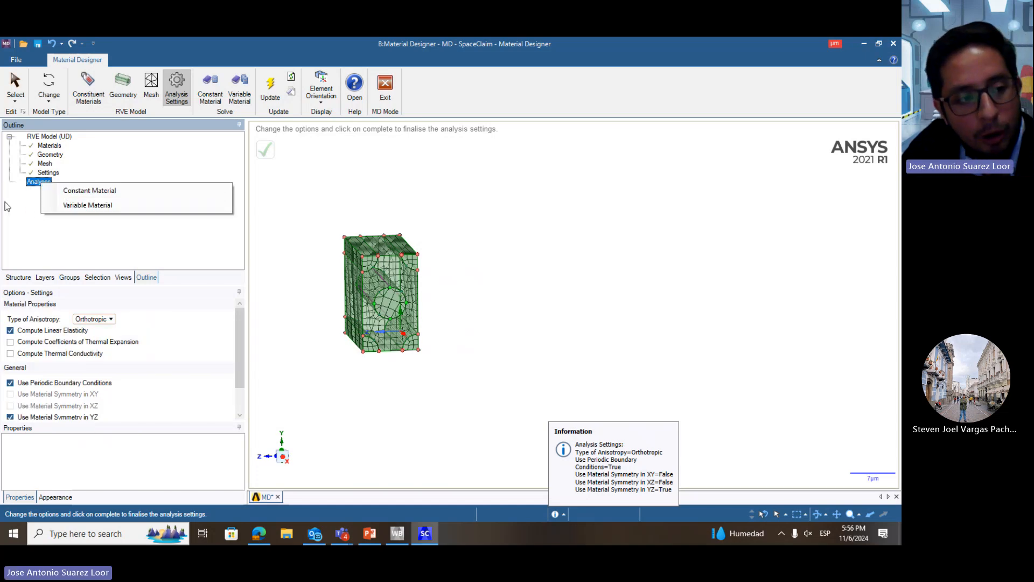
pyautogui.click(28, 211)
pyautogui.rightClick(36, 182)
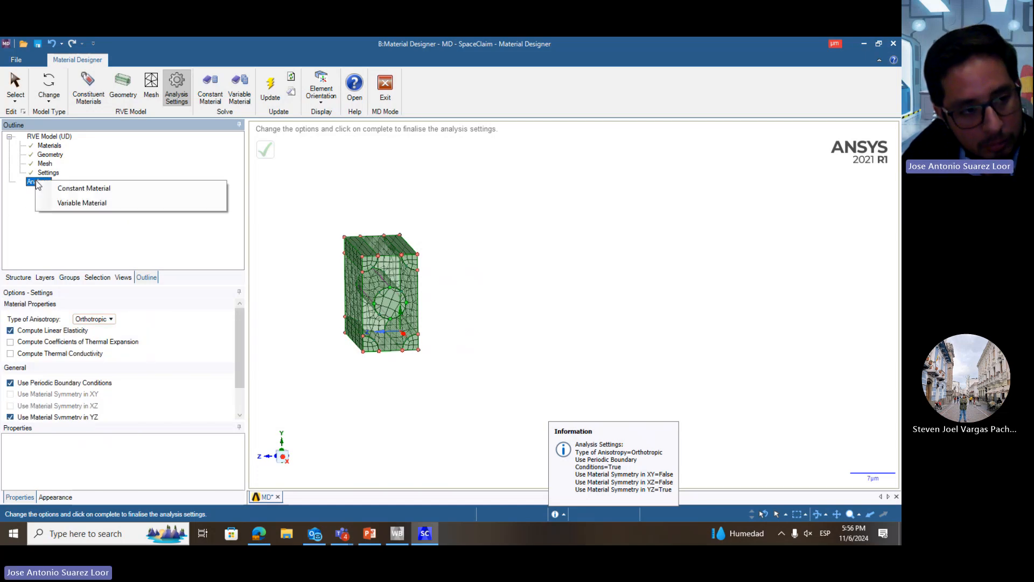
pyautogui.click(82, 189)
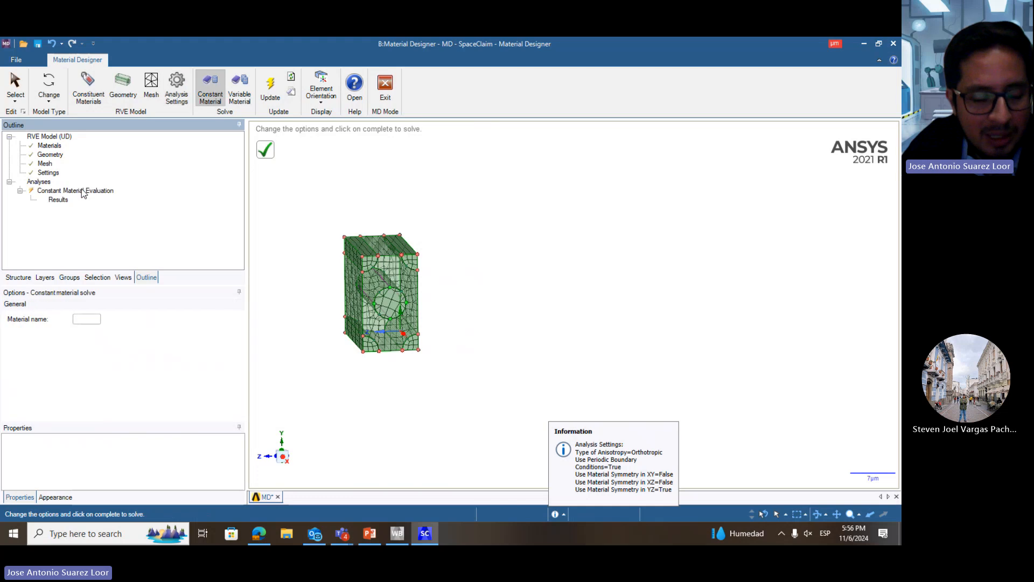
# - Name the constant material M1 and solve its evaluation
pyautogui.click(87, 319)
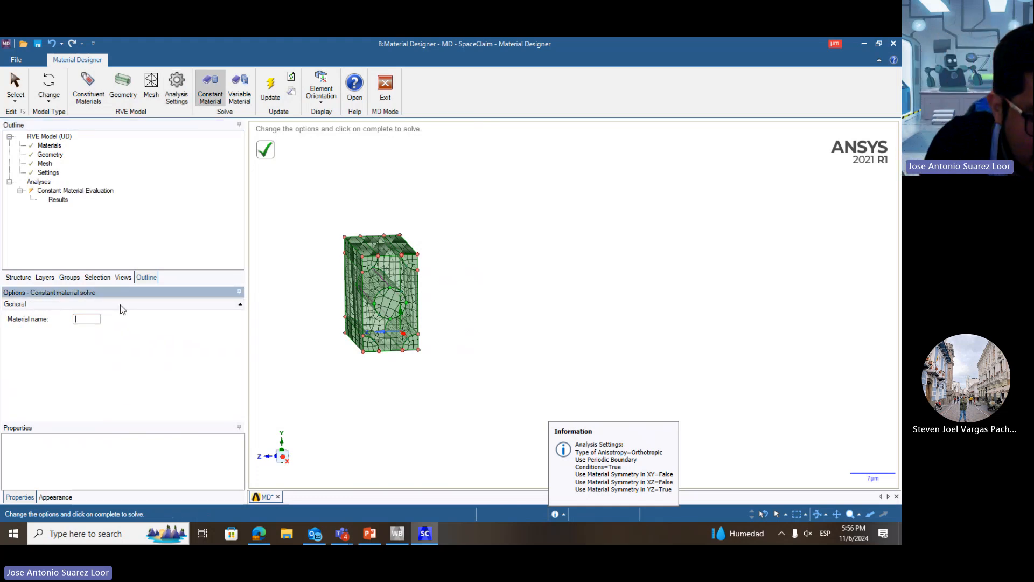
pyautogui.write('M1')
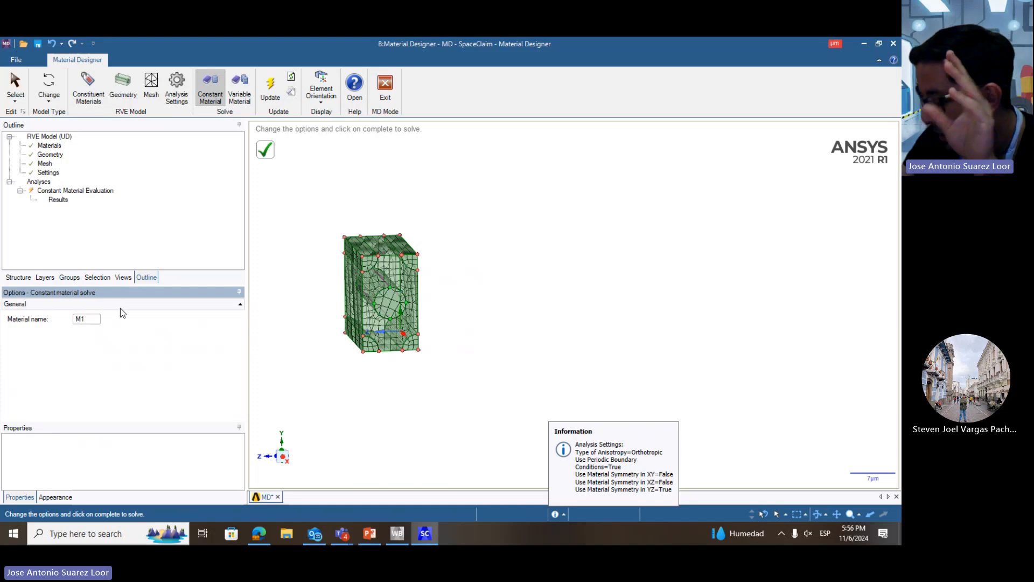
pyautogui.click(82, 251)
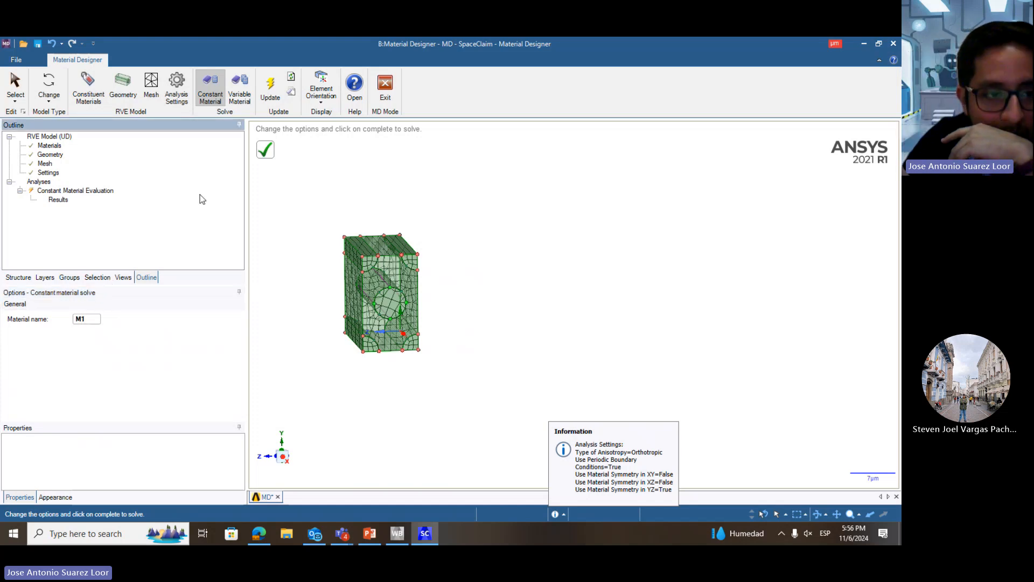
pyautogui.click(275, 156)
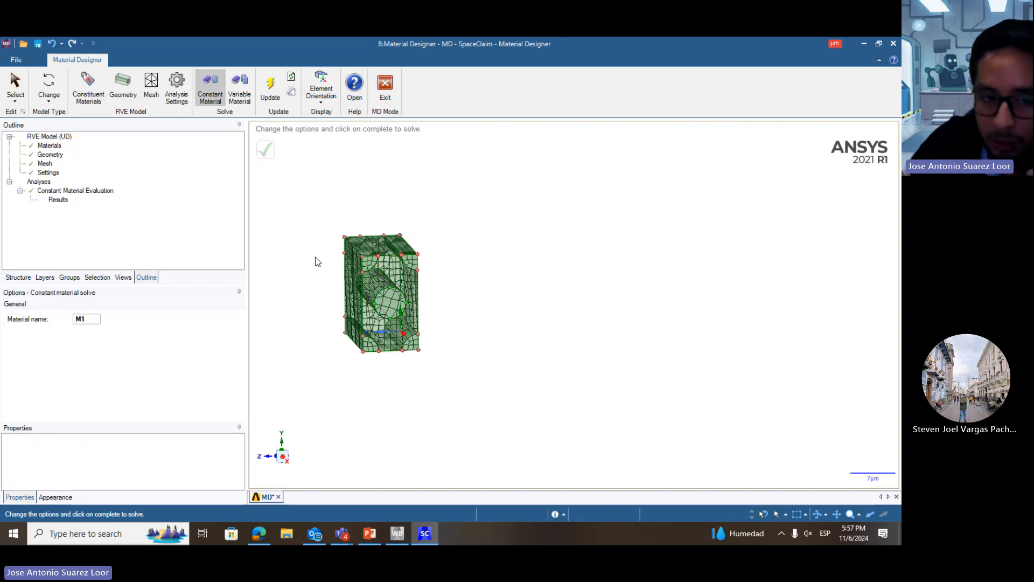
# - Review the constant material evaluation's engineering constants and density, and read its RVE log
pyautogui.click(55, 203)
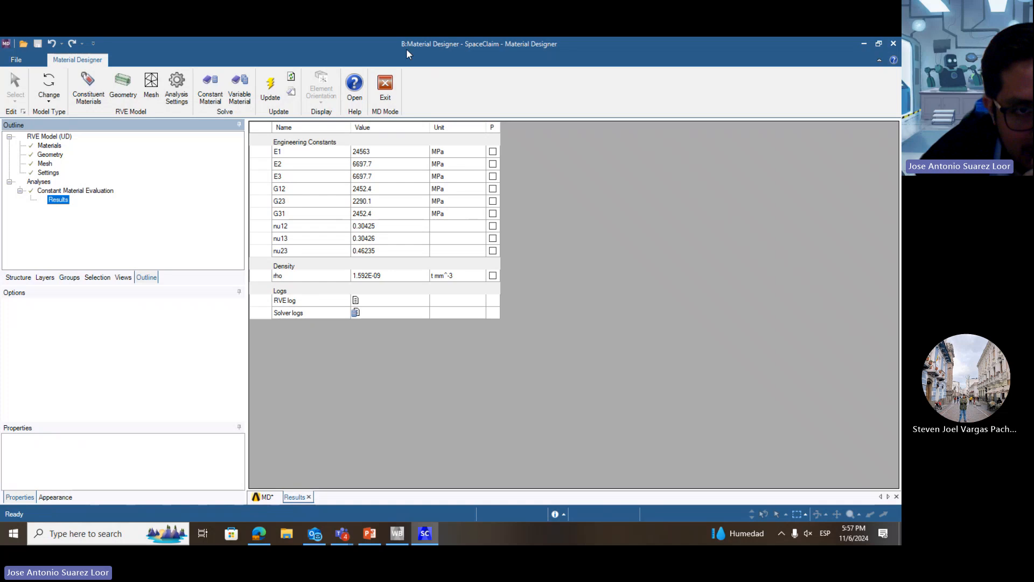
pyautogui.click(520, 64)
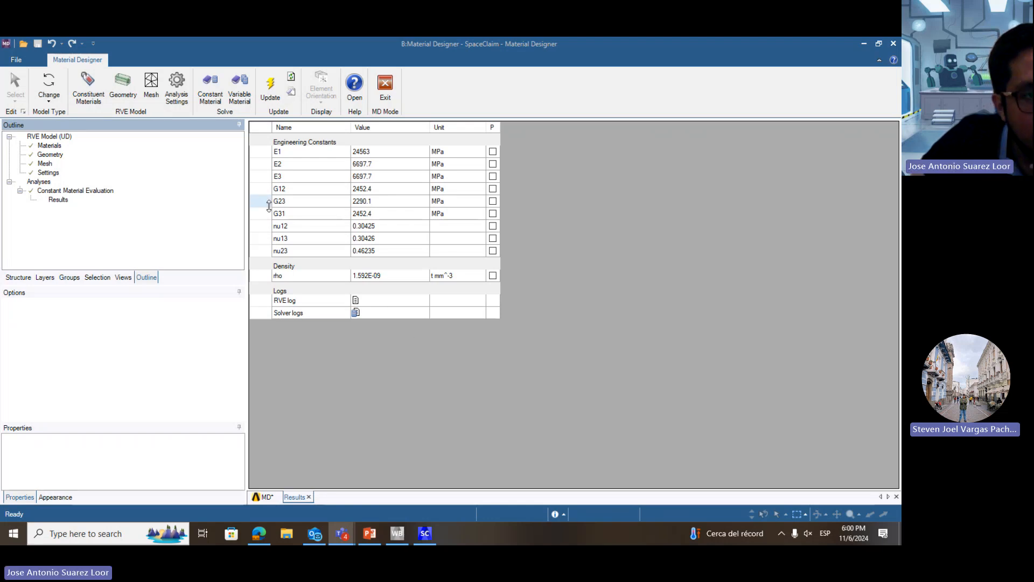
pyautogui.doubleClick(82, 191)
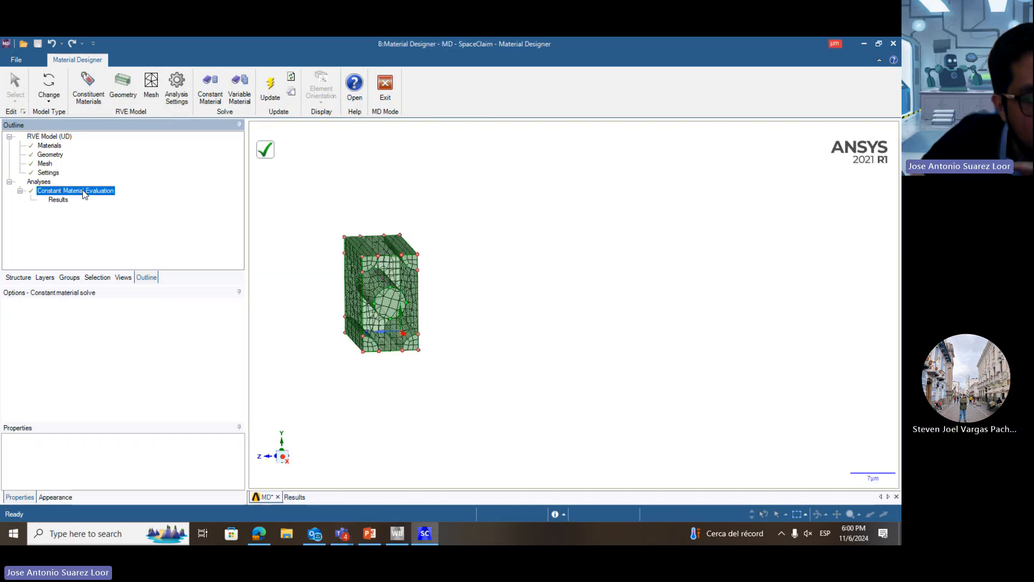
pyautogui.click(20, 190)
pyautogui.click(57, 200)
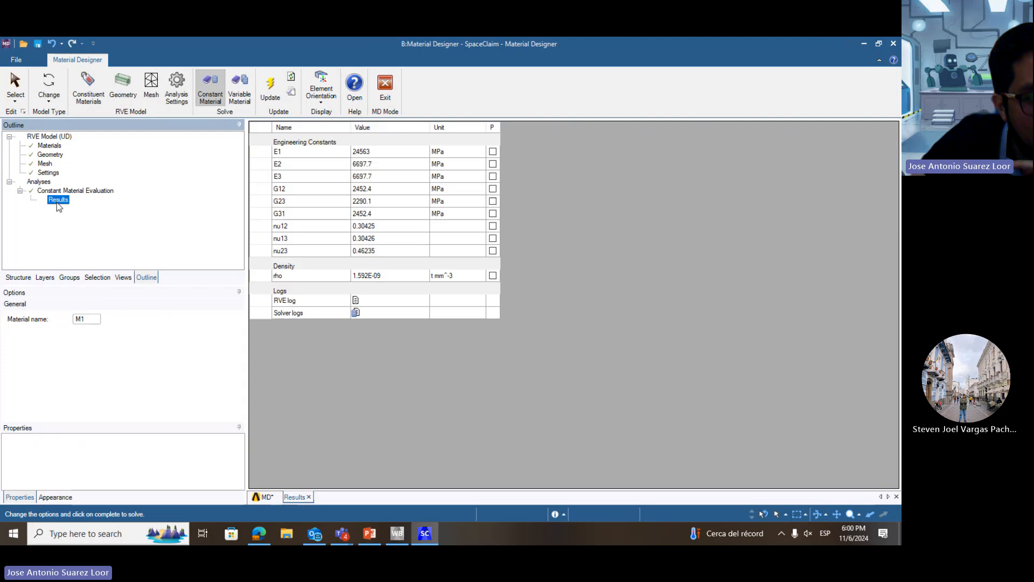
pyautogui.doubleClick(356, 300)
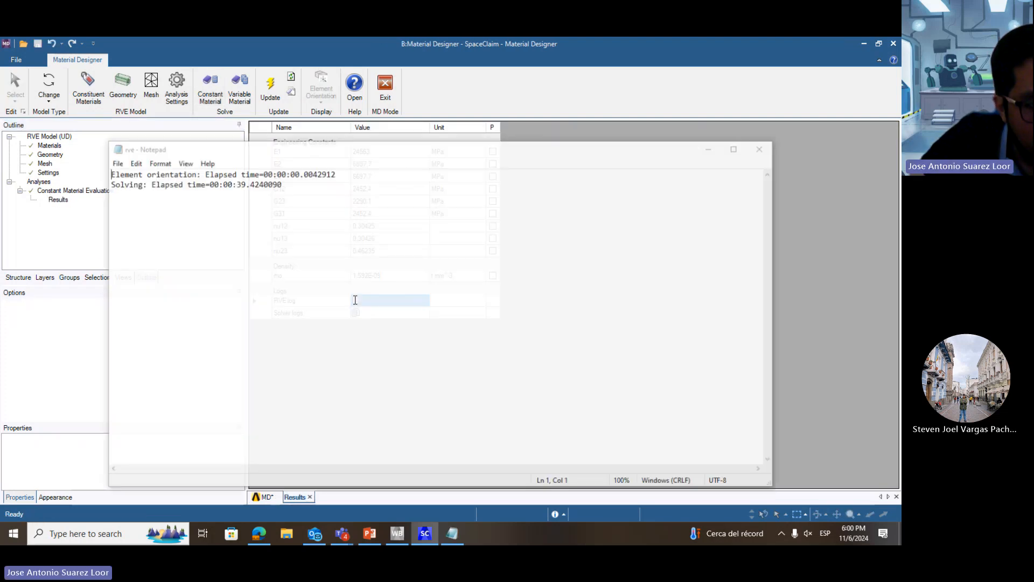
pyautogui.click(761, 149)
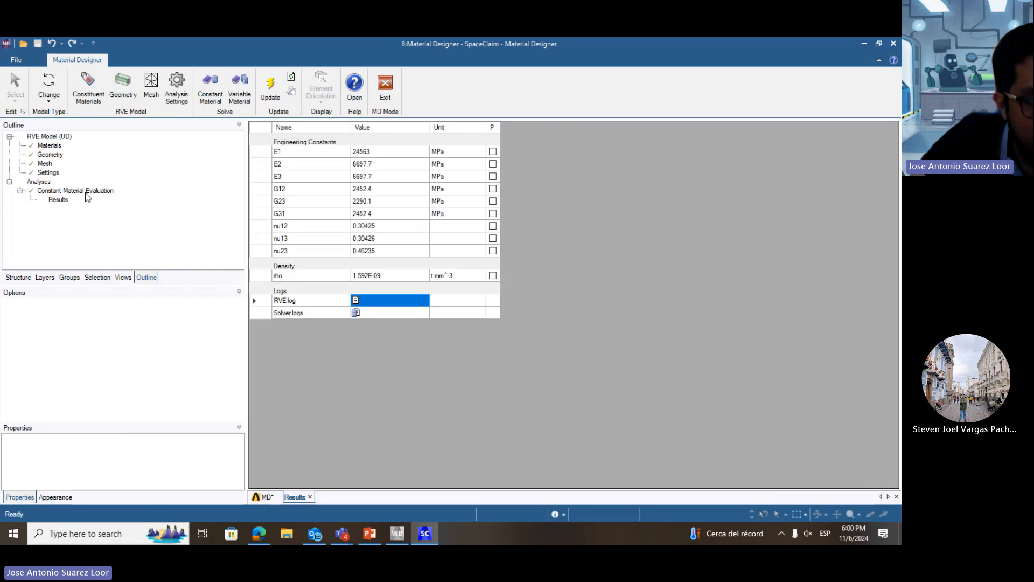
pyautogui.click(59, 201)
pyautogui.rightClick(60, 201)
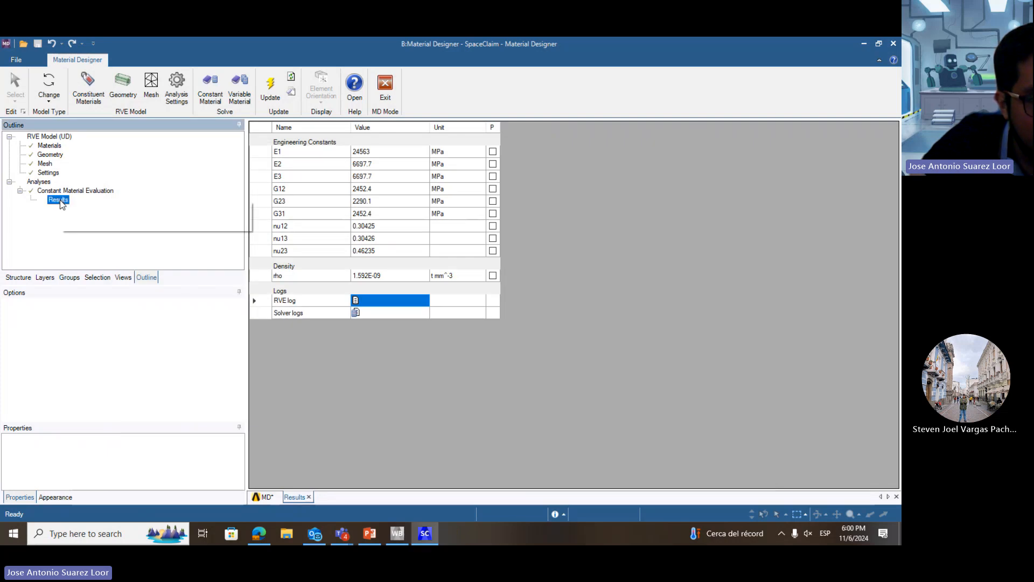
pyautogui.click(76, 191)
pyautogui.rightClick(76, 191)
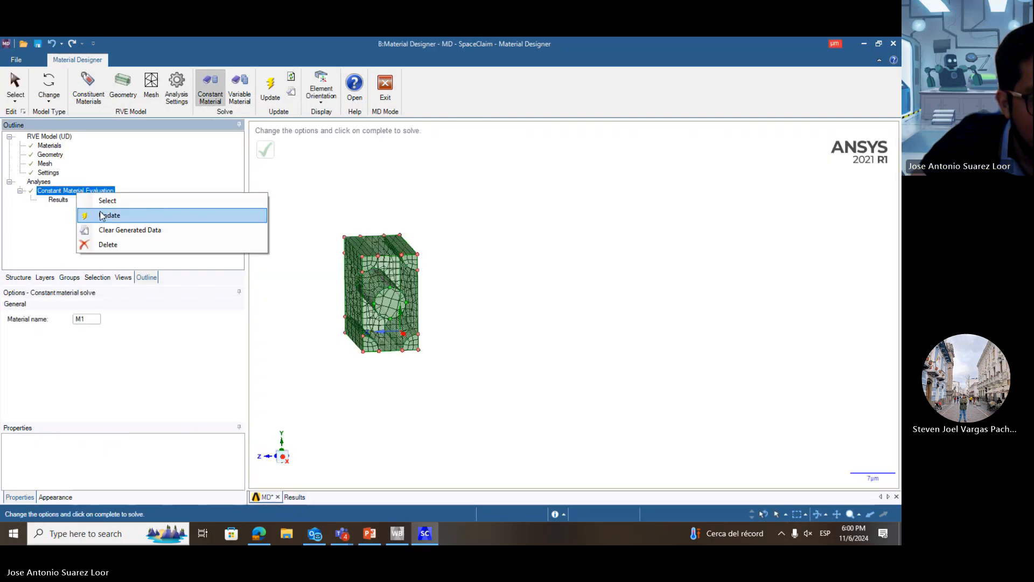
pyautogui.click(37, 228)
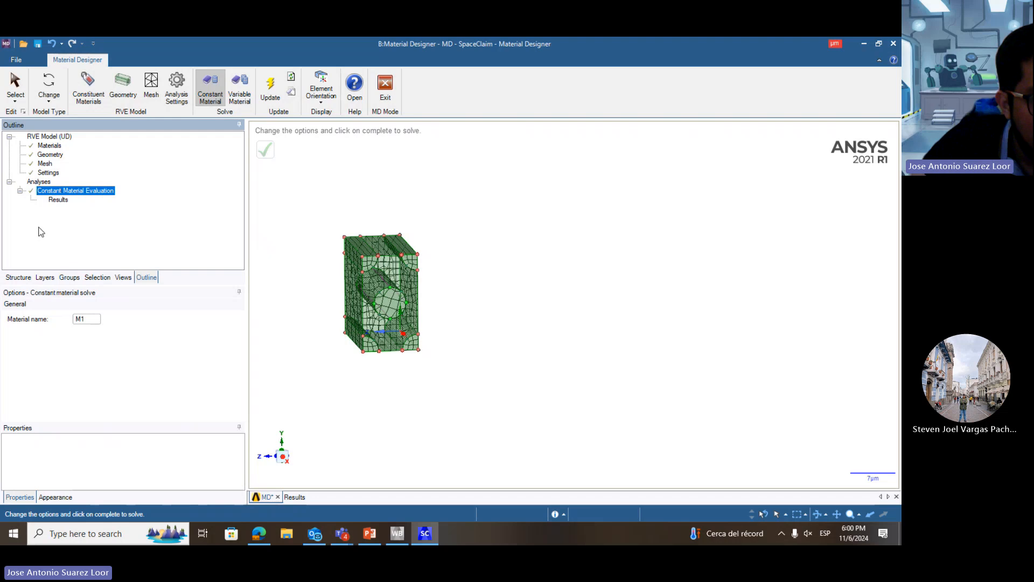
pyautogui.click(56, 292)
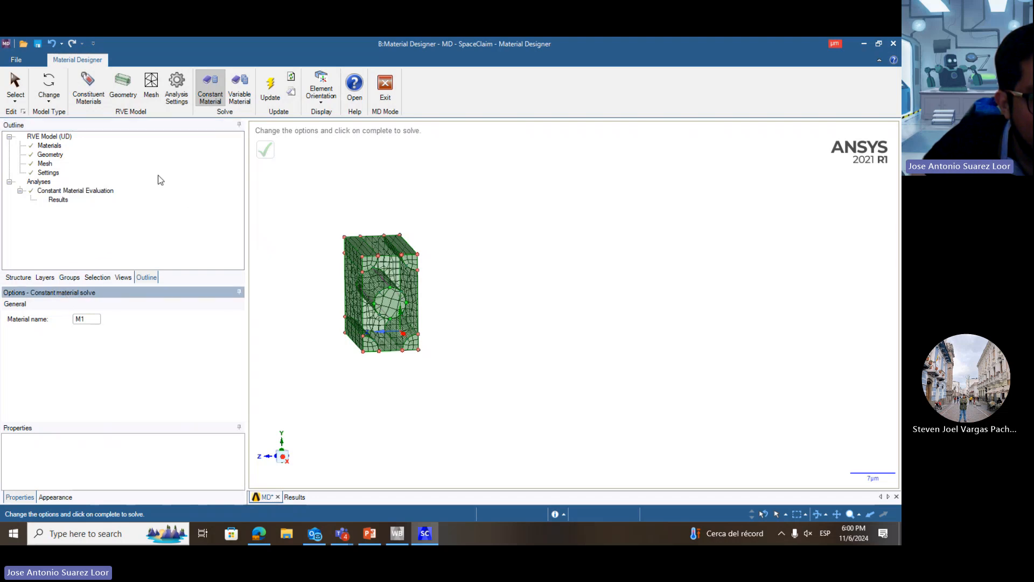
# - Add a variable material evaluation and look over its raw results, generated material interpolation algorithms and results
pyautogui.click(239, 88)
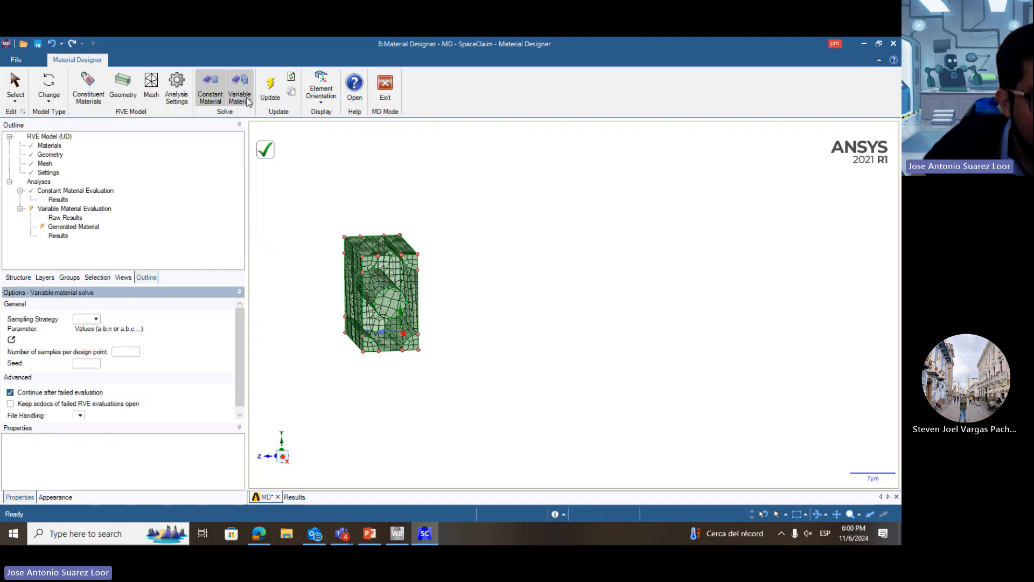
pyautogui.click(65, 218)
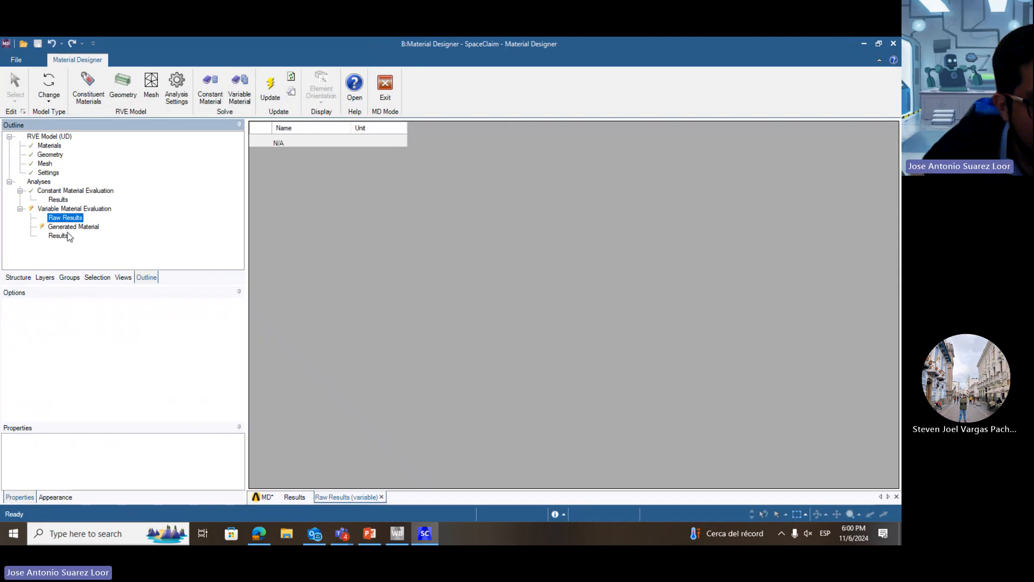
pyautogui.click(71, 226)
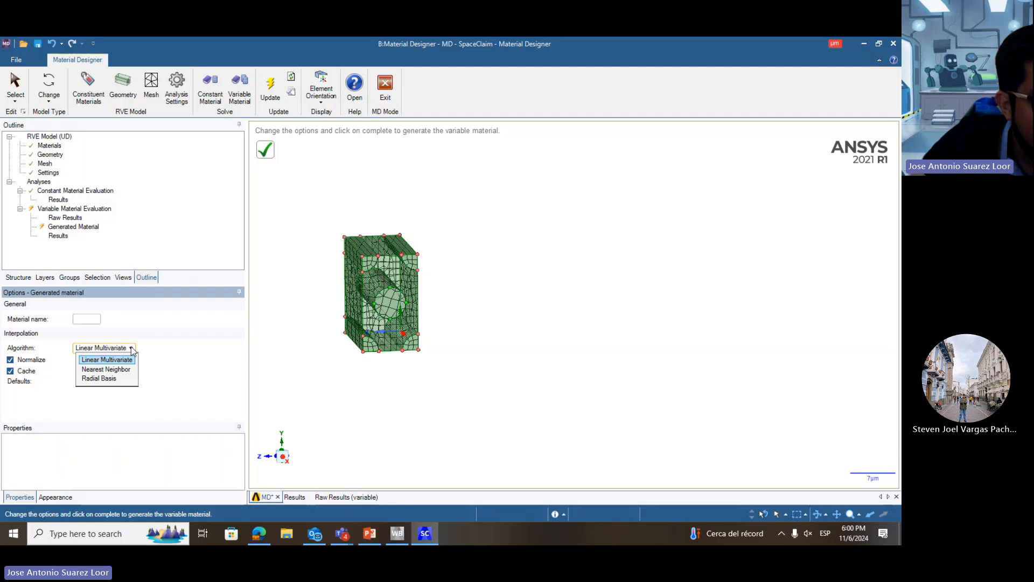
pyautogui.click(195, 364)
pyautogui.click(58, 236)
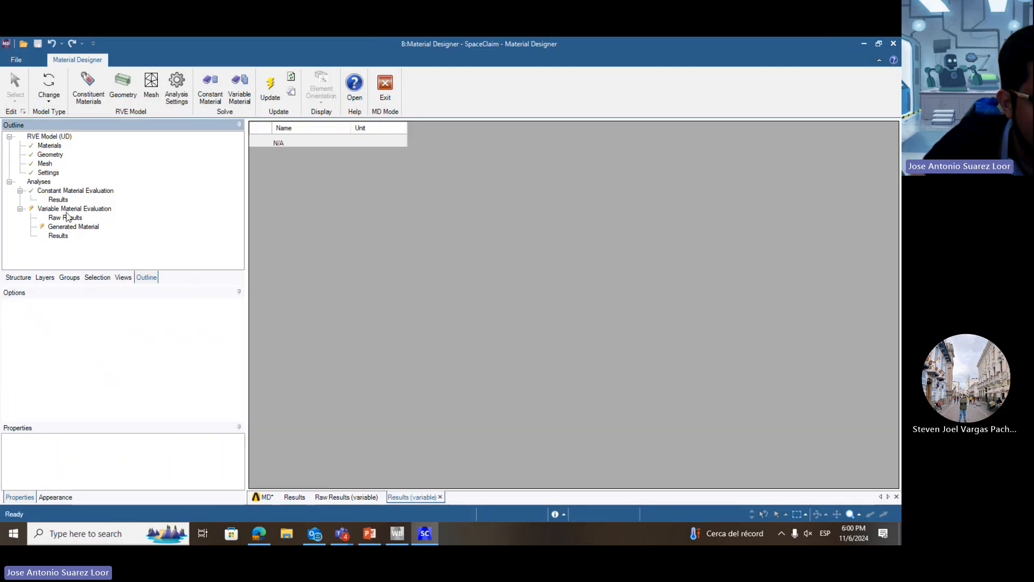
# - Define four Fiber Volume Fraction parameters for the variable material evaluation, with values 0.30, 0.50, 0.70 and 1
pyautogui.doubleClick(74, 209)
pyautogui.click(55, 340)
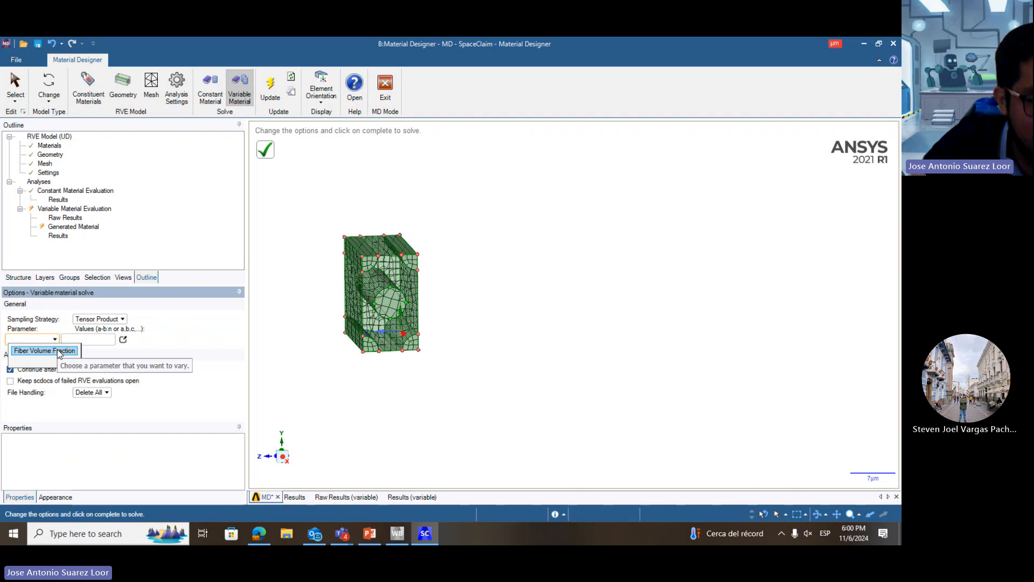
pyautogui.click(58, 350)
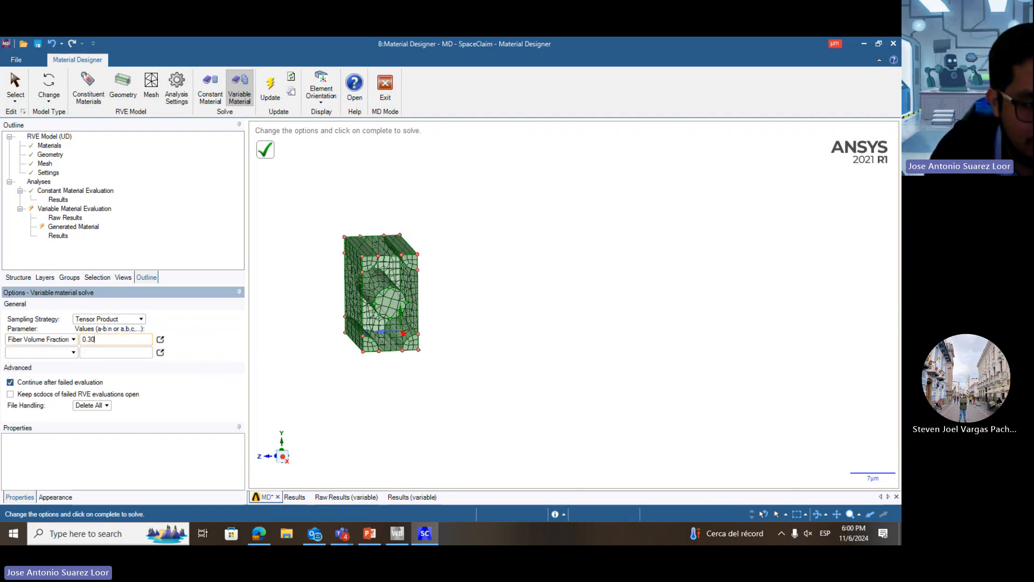
pyautogui.click(73, 353)
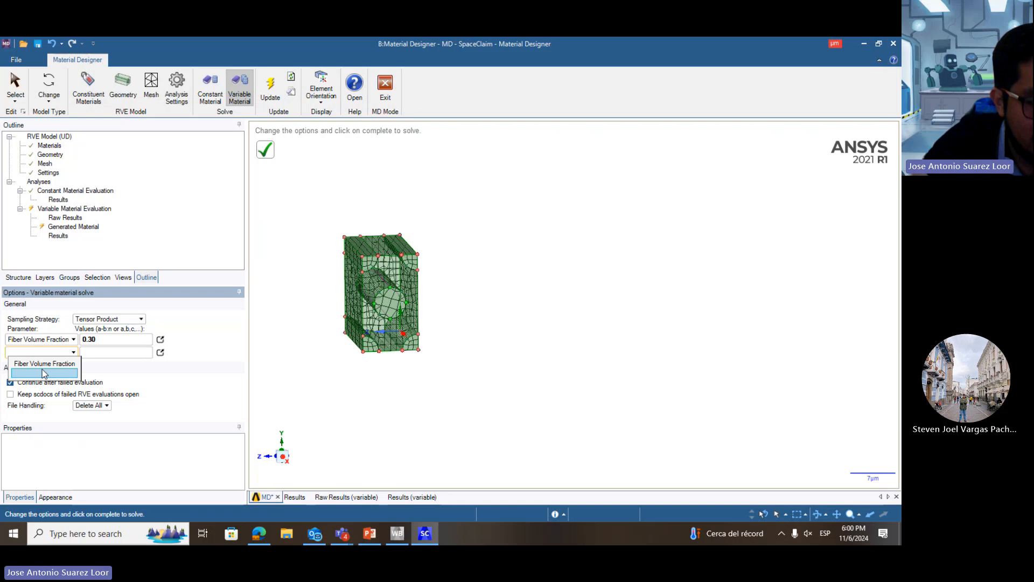
pyautogui.click(76, 362)
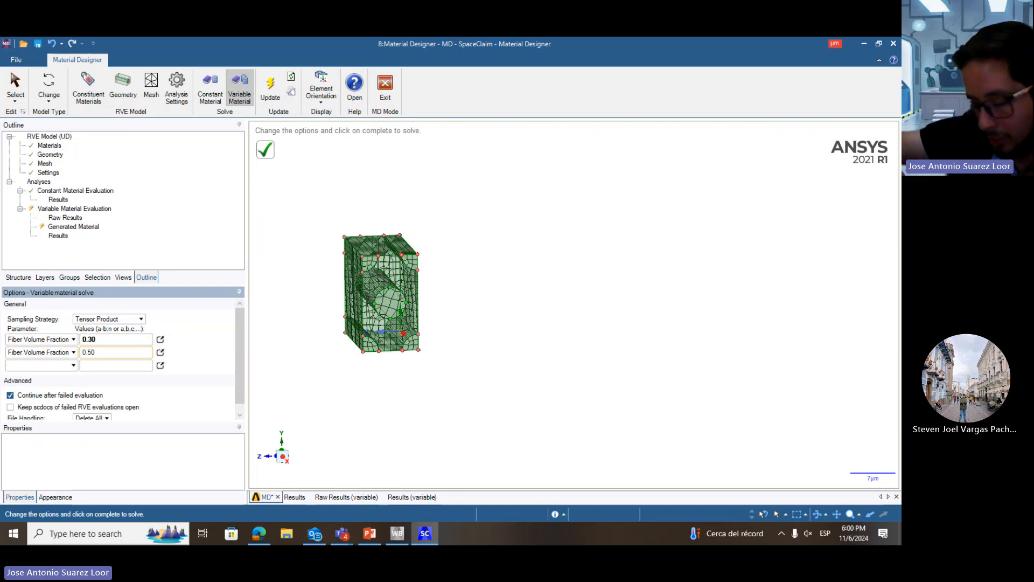
pyautogui.click(29, 366)
pyautogui.click(31, 376)
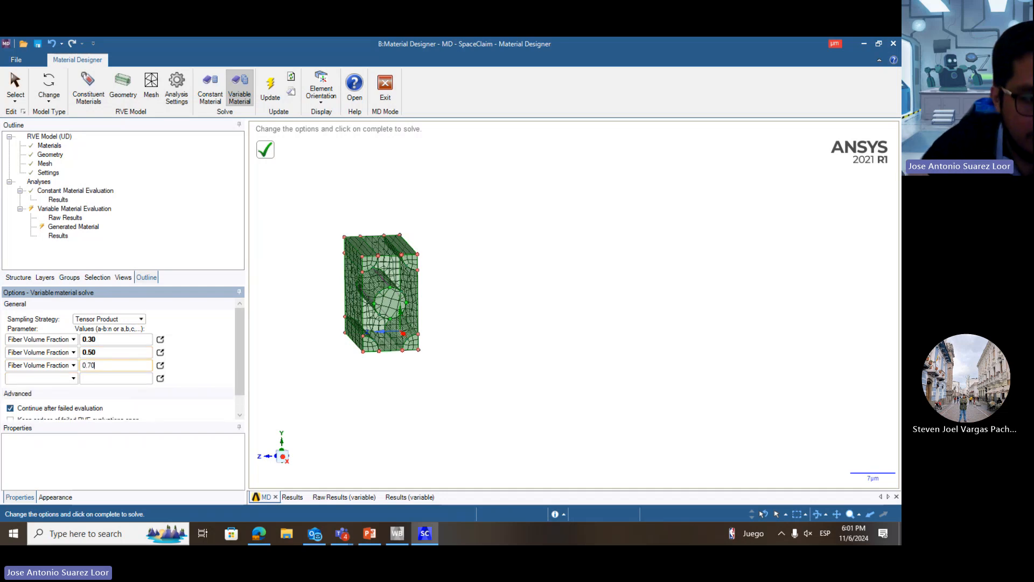
pyautogui.click(54, 378)
pyautogui.click(33, 388)
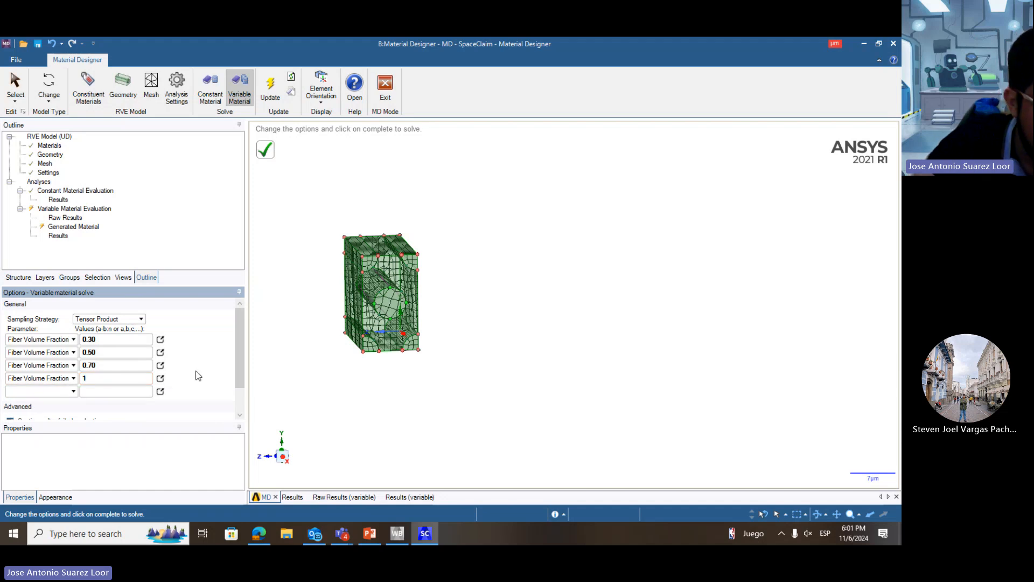
pyautogui.scroll(-2, 196, 375)
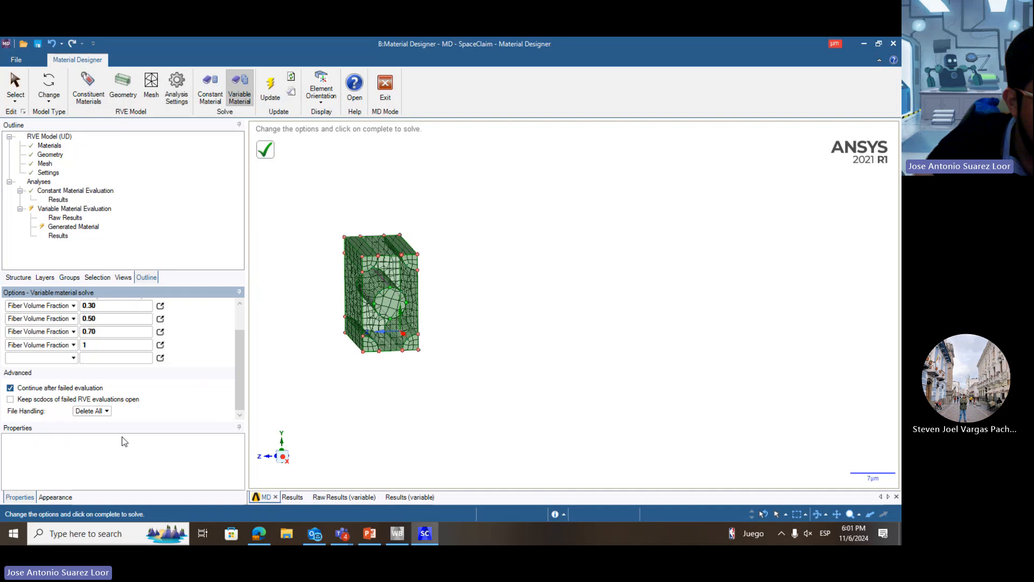
pyautogui.scroll(2, 147, 377)
# - Check the generated material's interpolation defaults and name the variable material m2
pyautogui.click(64, 228)
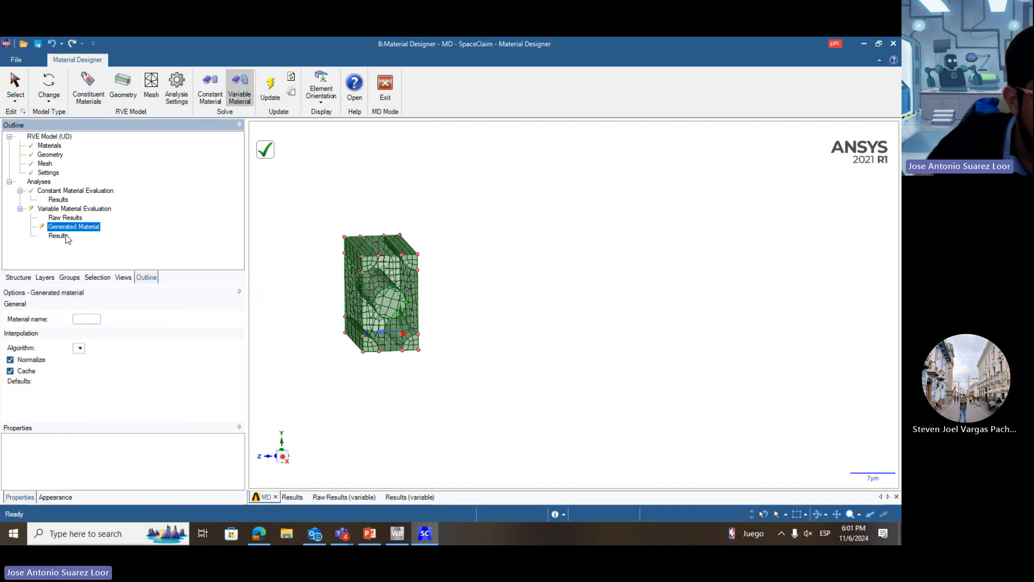
pyautogui.scroll(-1, 86, 396)
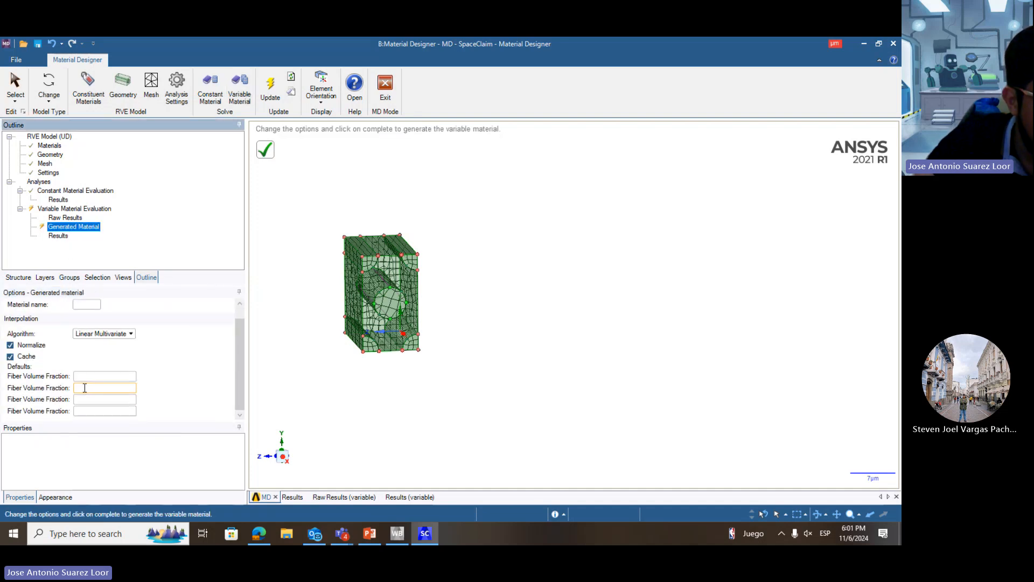
pyautogui.scroll(1, 92, 375)
pyautogui.click(87, 319)
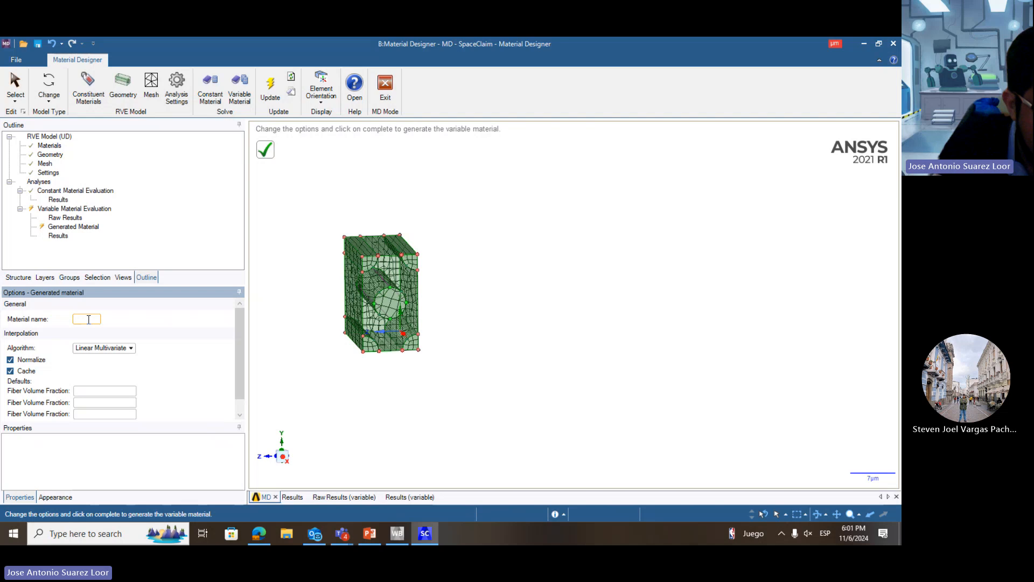
pyautogui.write('m2')
pyautogui.click(73, 226)
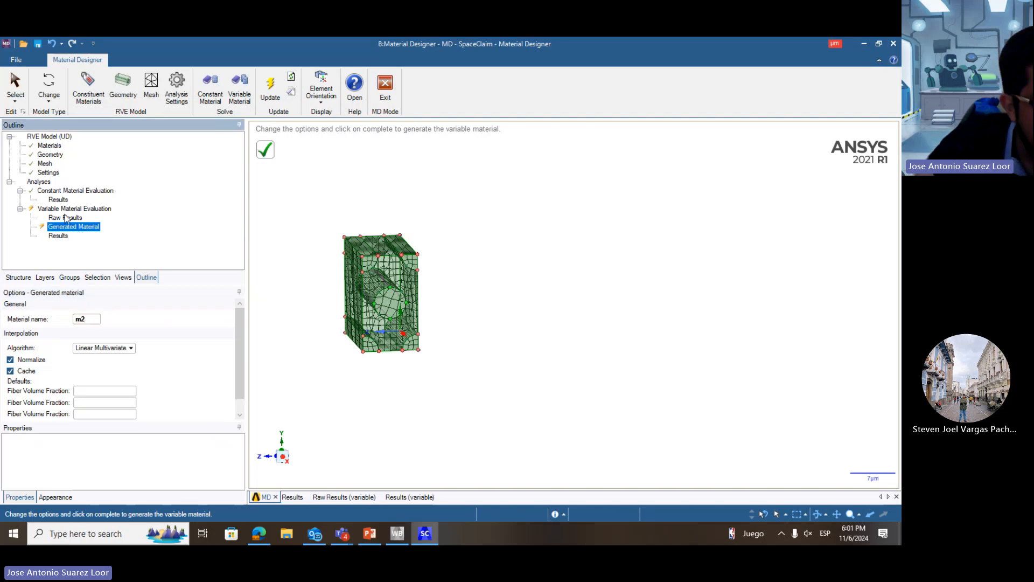
pyautogui.rightClick(76, 210)
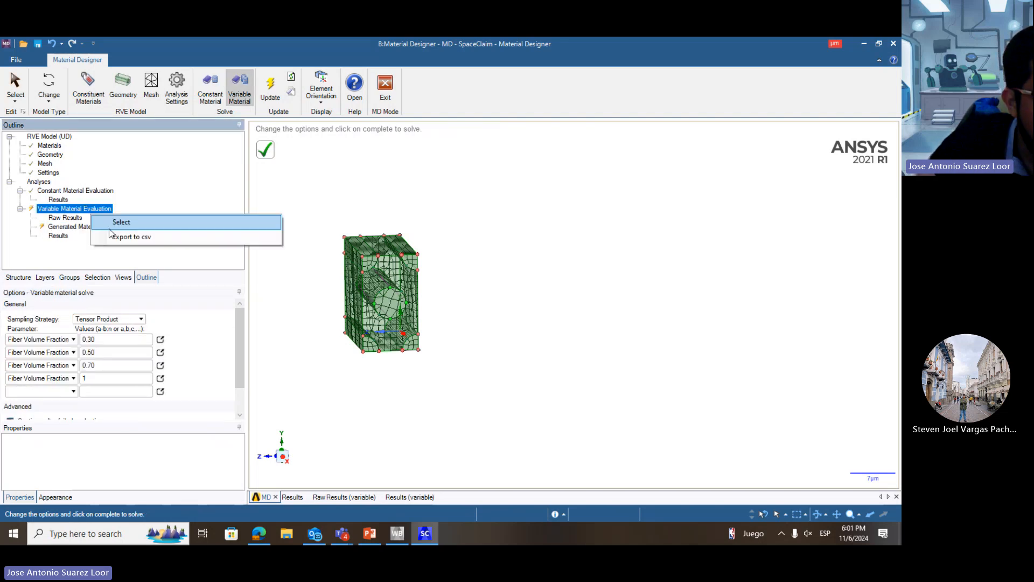
pyautogui.click(69, 277)
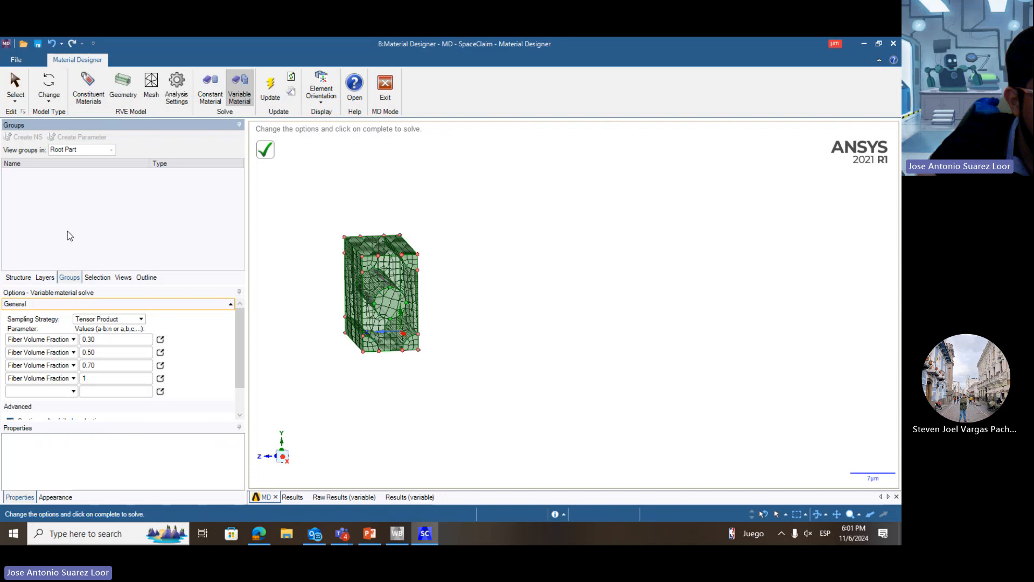
# - Undock the solve options window, move it clear of the model tree area and display the RVE model outline
pyautogui.click(57, 292)
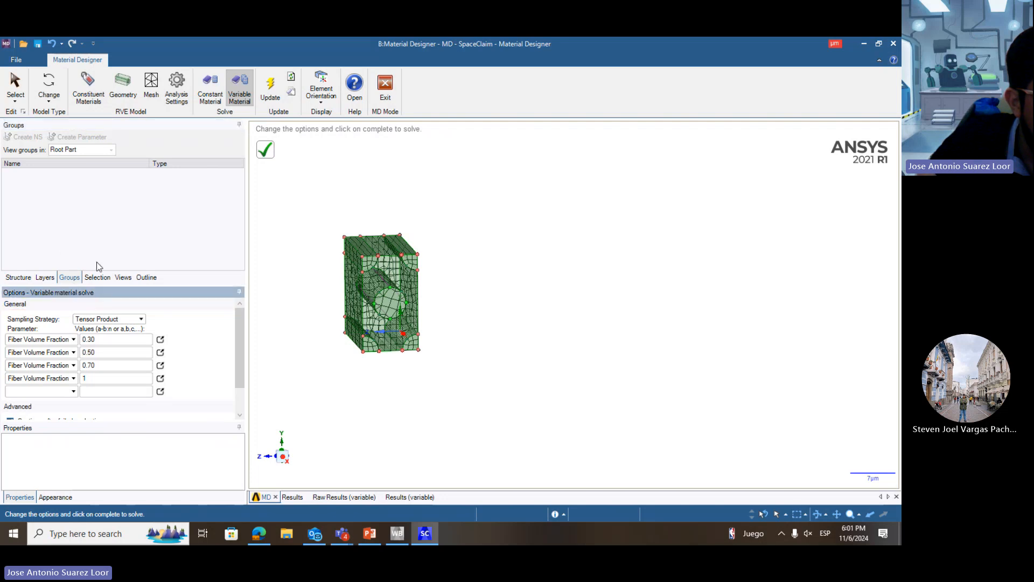
pyautogui.click(123, 277)
pyautogui.moveTo(63, 293); pyautogui.dragTo(113, 298)
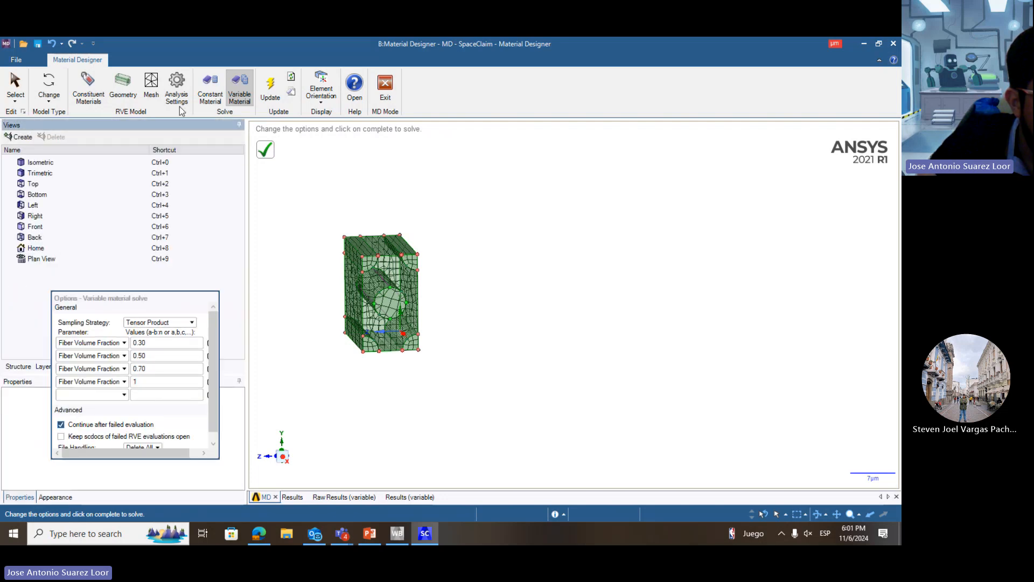
pyautogui.click(215, 96)
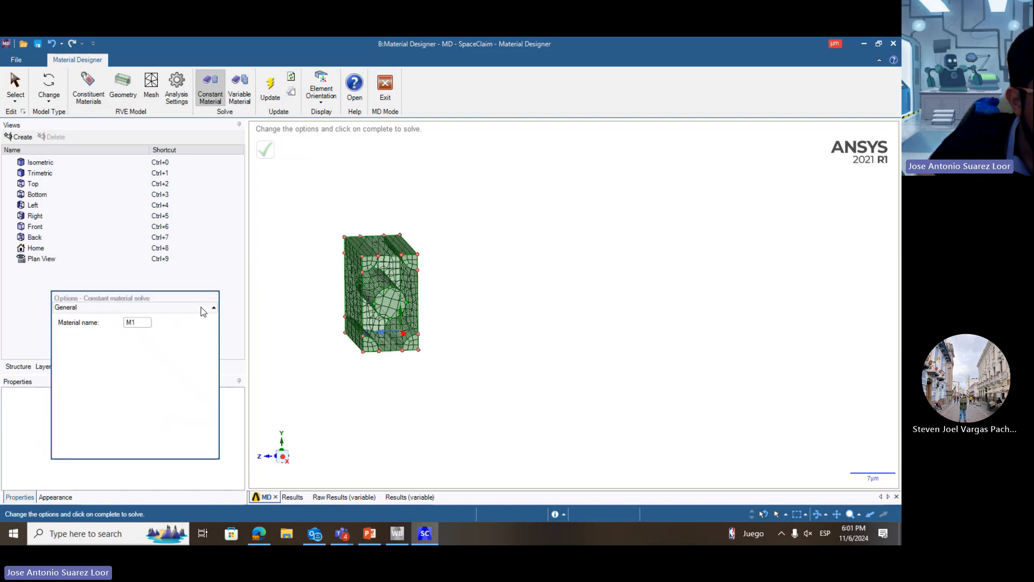
pyautogui.press('Escape')
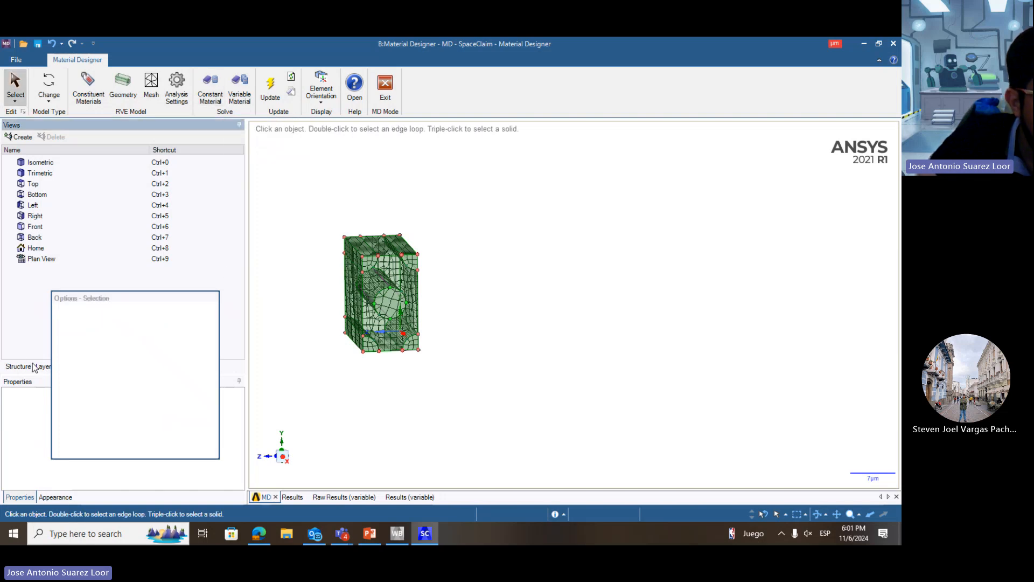
pyautogui.moveTo(105, 297); pyautogui.dragTo(108, 380)
pyautogui.click(93, 370)
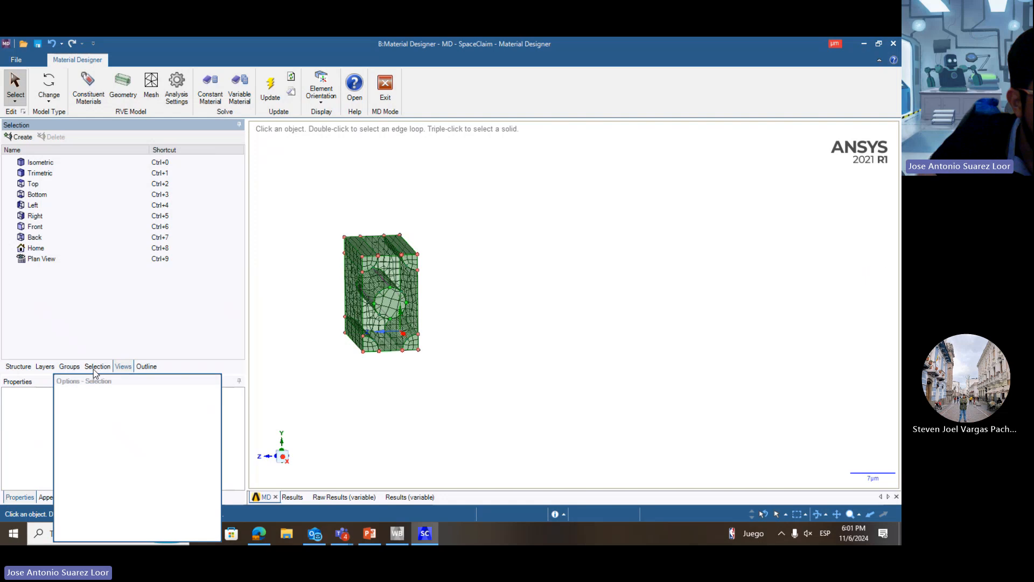
pyautogui.click(146, 367)
# - Try to update the generated material and the variable material evaluation, and check the evaluation's raw results
pyautogui.click(69, 227)
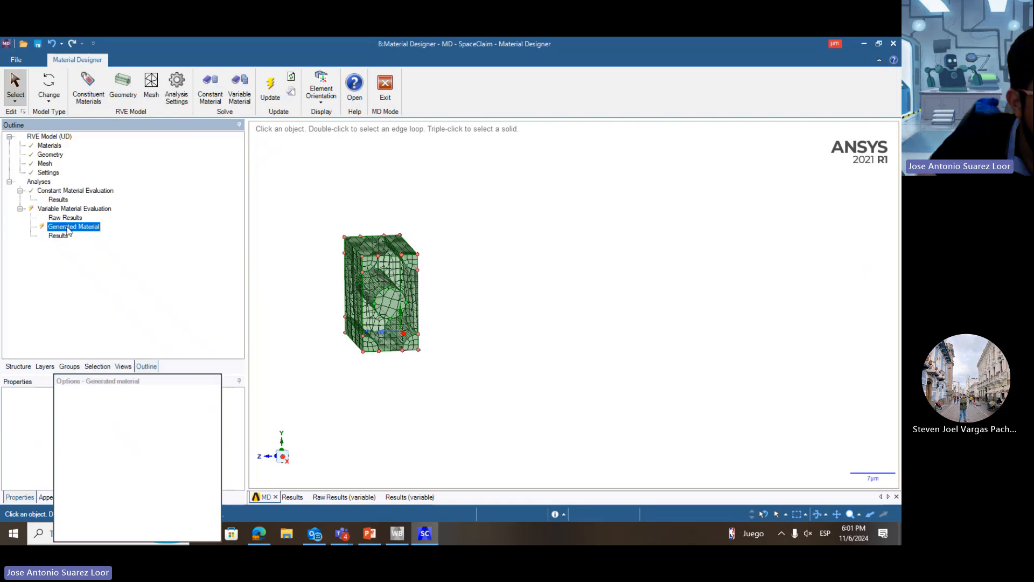
pyautogui.rightClick(68, 227)
pyautogui.click(91, 249)
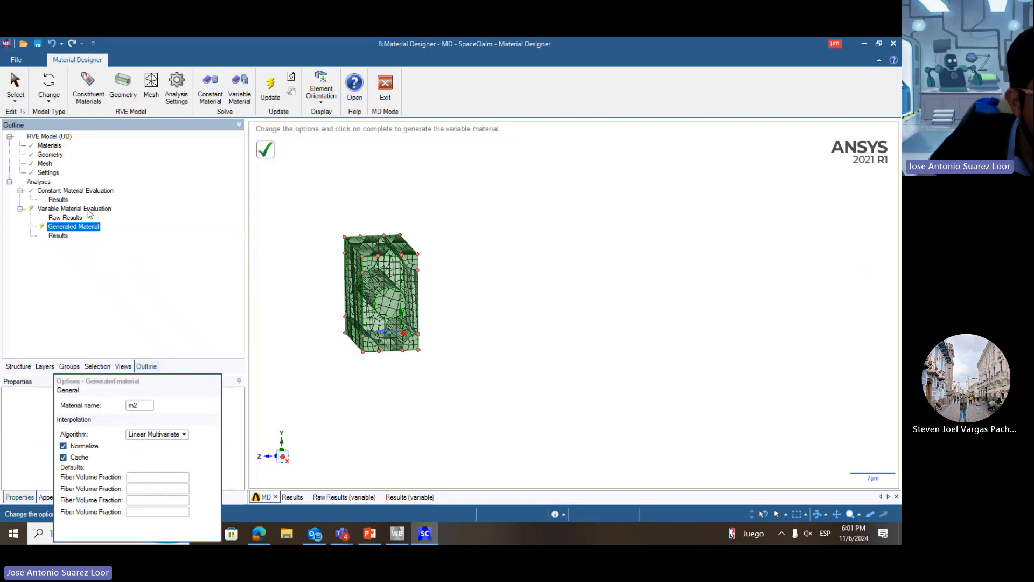
pyautogui.click(88, 209)
pyautogui.rightClick(98, 212)
pyautogui.click(129, 244)
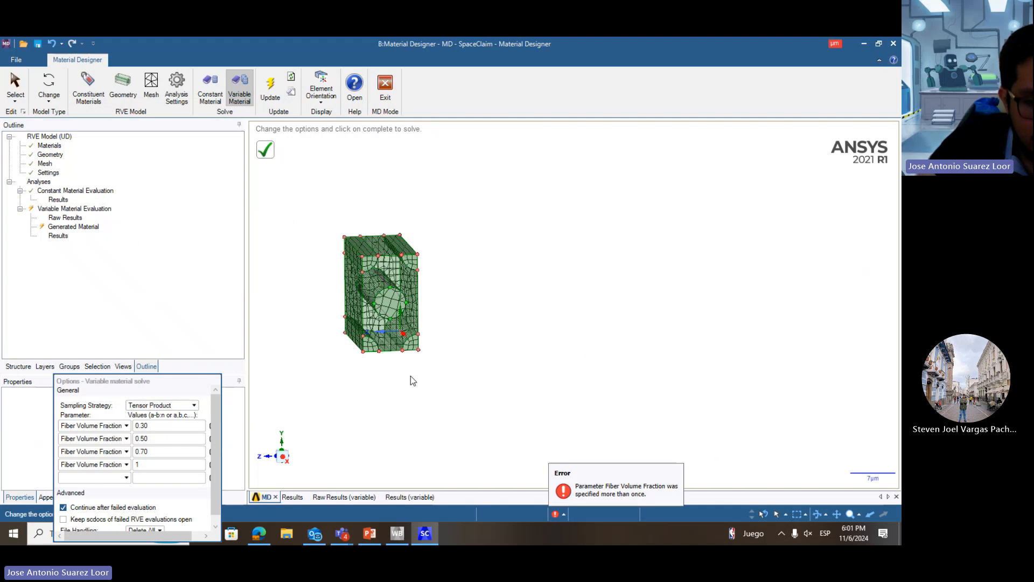
pyautogui.click(66, 219)
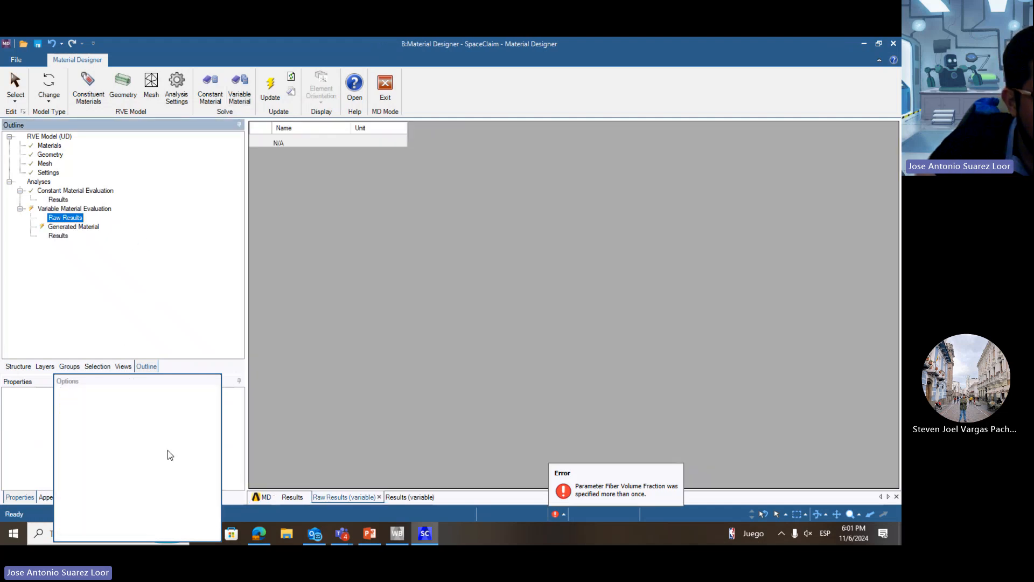
# - Set the fourth Fiber Volume Fraction of the variable material evaluation to 0.90 and try to update it
pyautogui.click(75, 210)
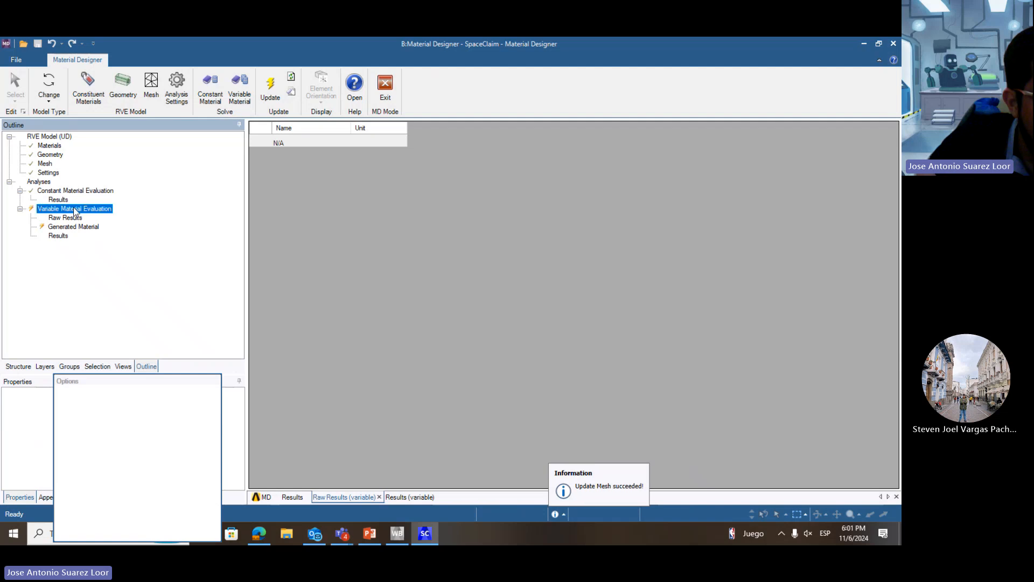
pyautogui.moveTo(132, 382); pyautogui.dragTo(111, 309)
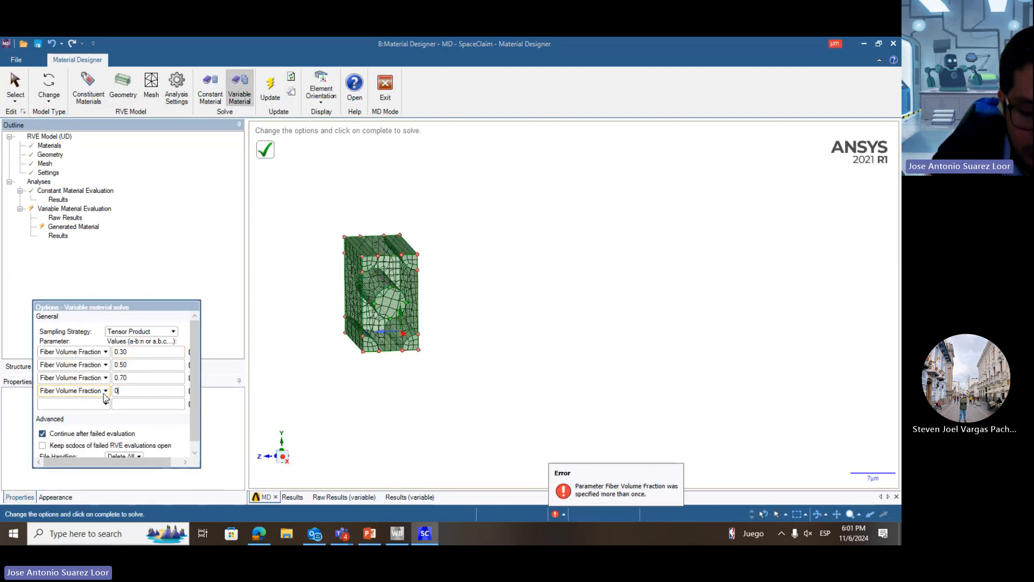
pyautogui.write('.90')
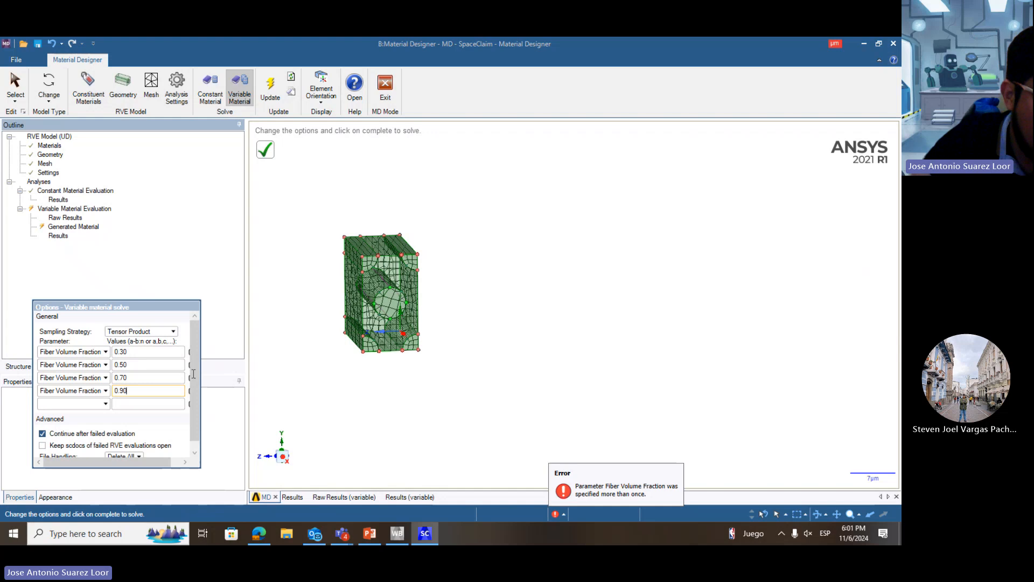
pyautogui.click(60, 209)
pyautogui.rightClick(59, 211)
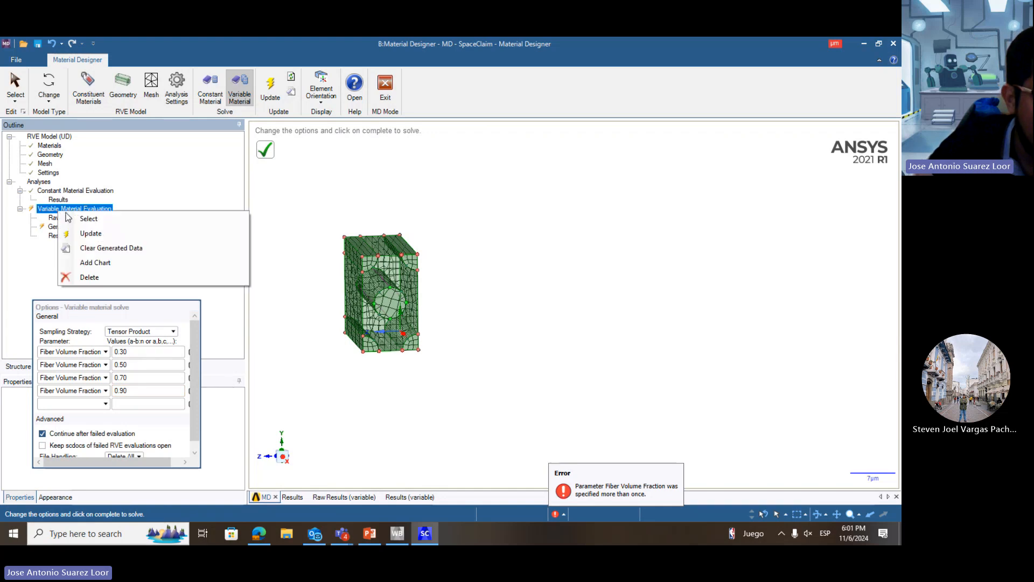
pyautogui.click(81, 233)
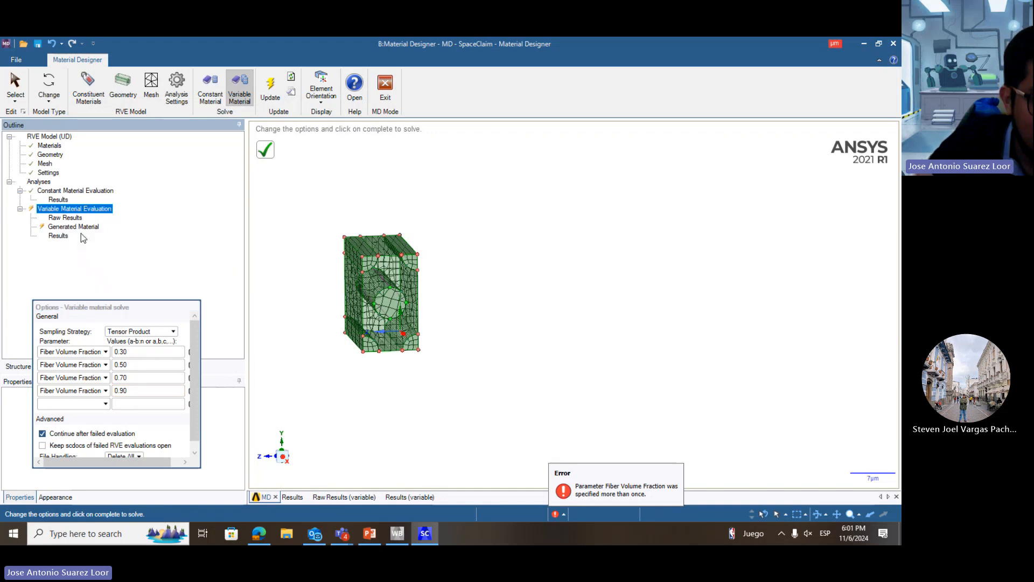
# - Rewrite the four Fiber Volume Fraction values with decimal commas as 0,30, 0,50, 0,70 and 0,90, and try to update the evaluation
pyautogui.click(119, 352)
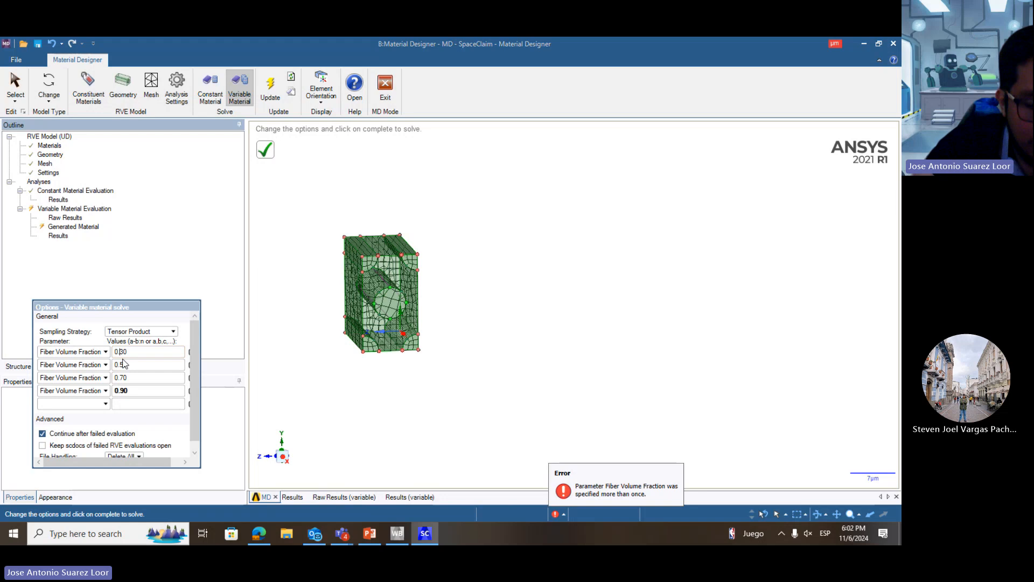
pyautogui.click(115, 364)
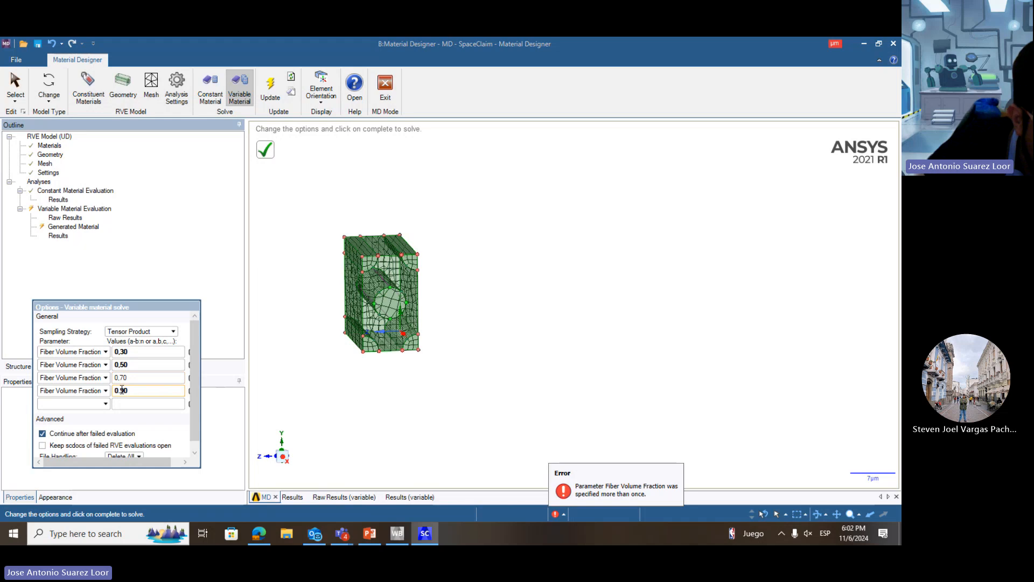
pyautogui.click(100, 264)
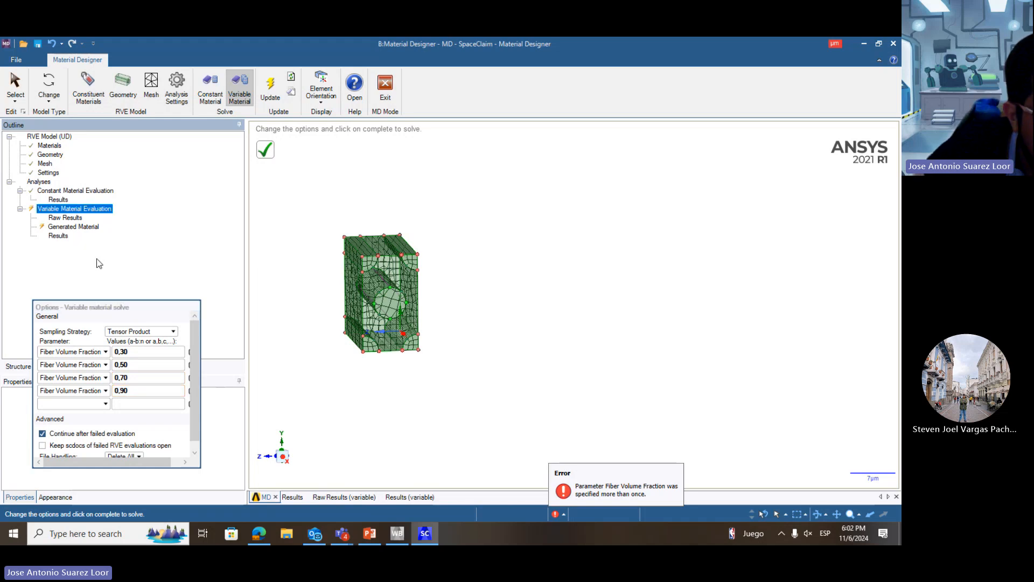
pyautogui.rightClick(67, 215)
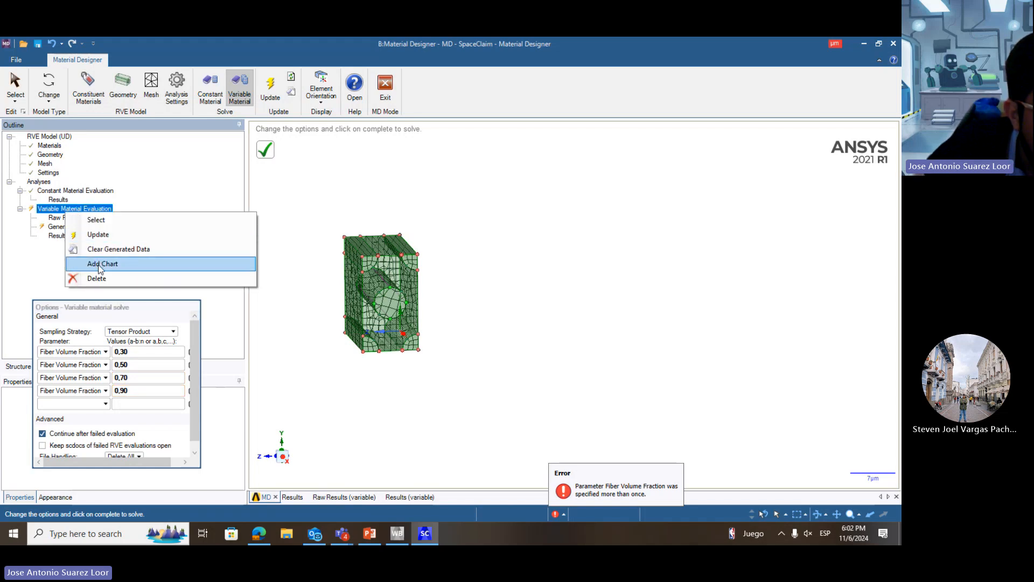
pyautogui.click(104, 236)
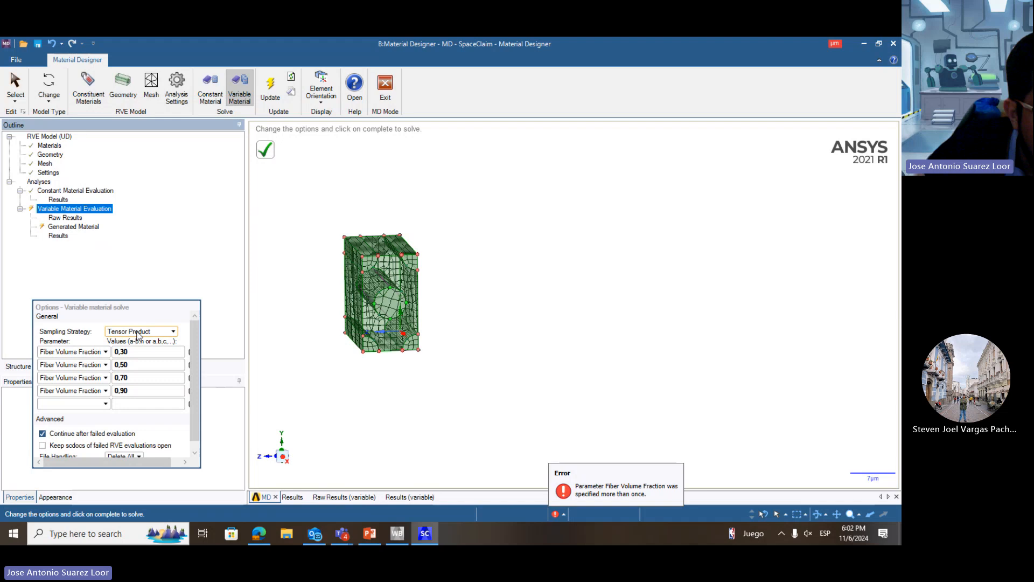
# - Clear the fourth Fiber Volume Fraction value and re-enter it as 0,90
pyautogui.moveTo(134, 367); pyautogui.dragTo(108, 382)
pyautogui.click(138, 383)
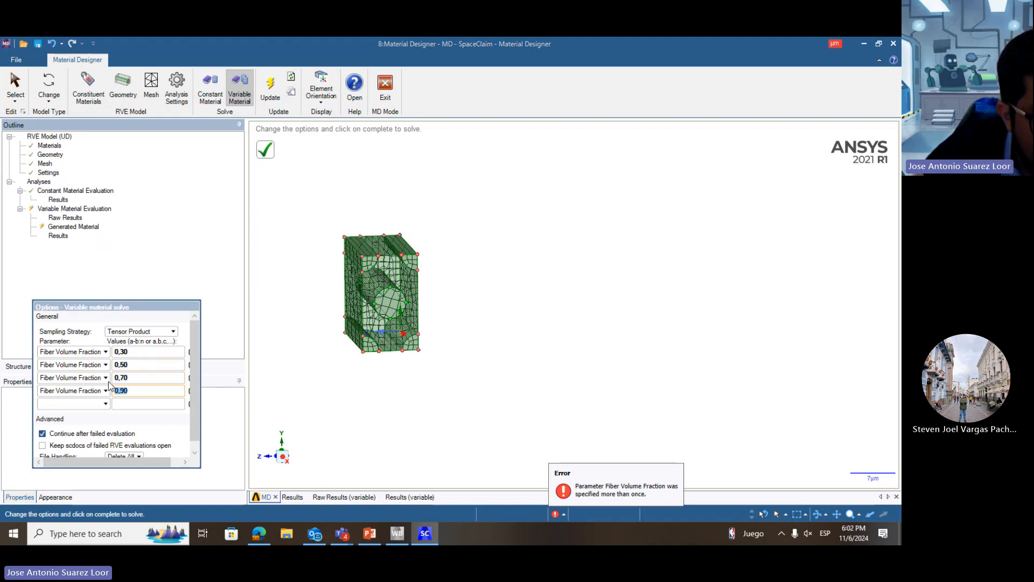
pyautogui.press('BackSpace')
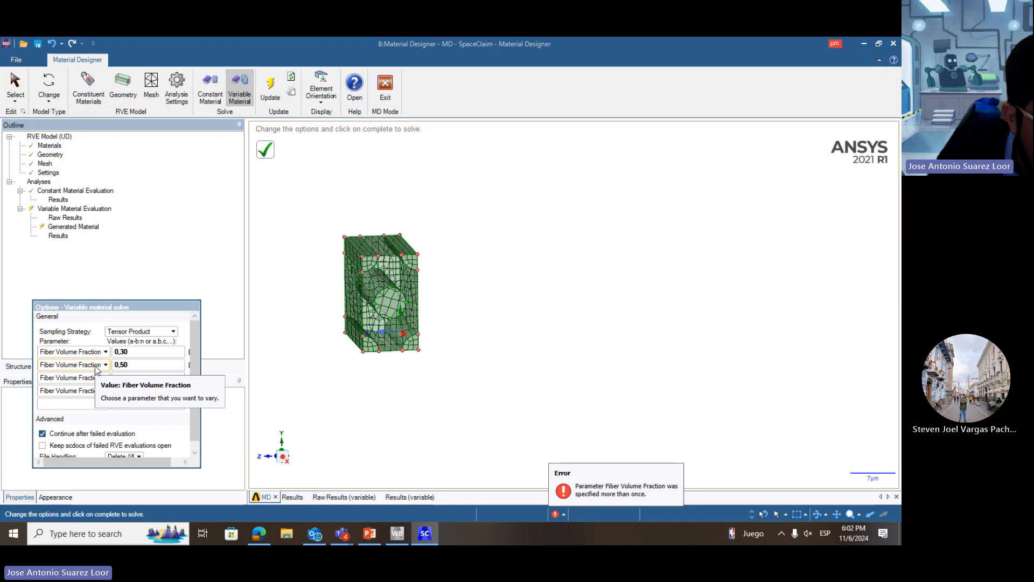
pyautogui.write('0,90')
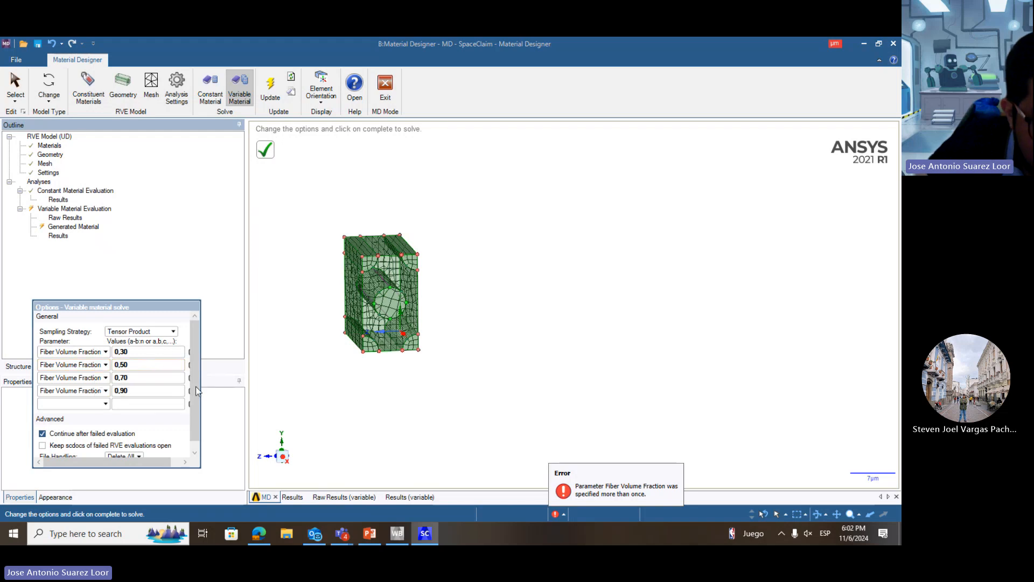
pyautogui.click(152, 402)
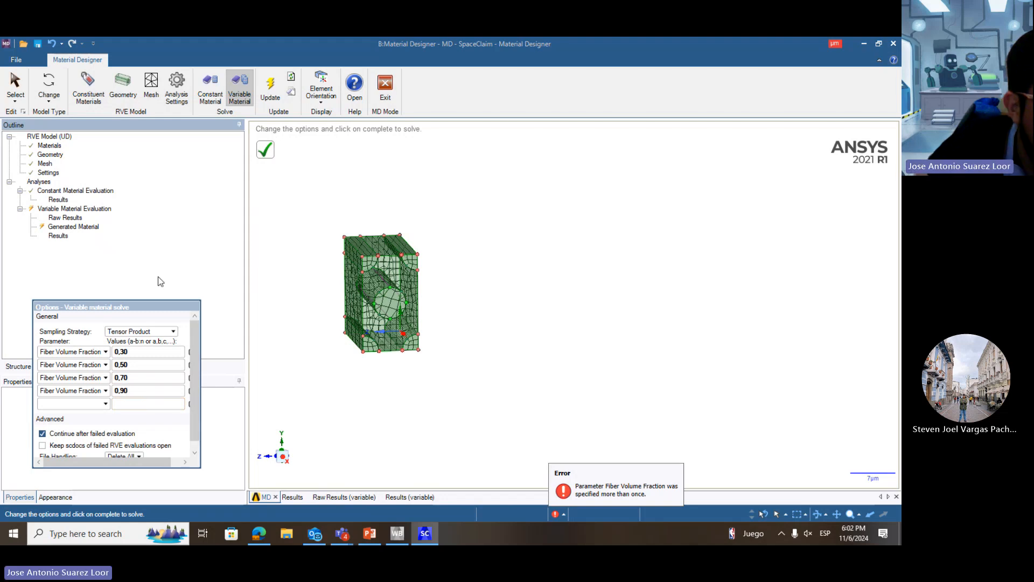
# - Delete the variable material evaluation from the analyses
pyautogui.click(75, 208)
pyautogui.rightClick(77, 210)
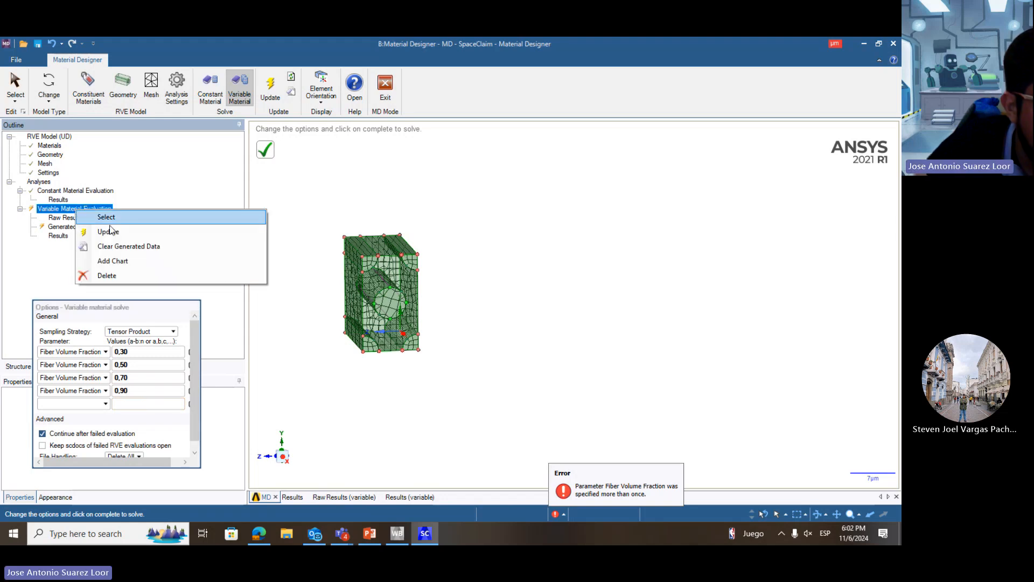
pyautogui.click(106, 276)
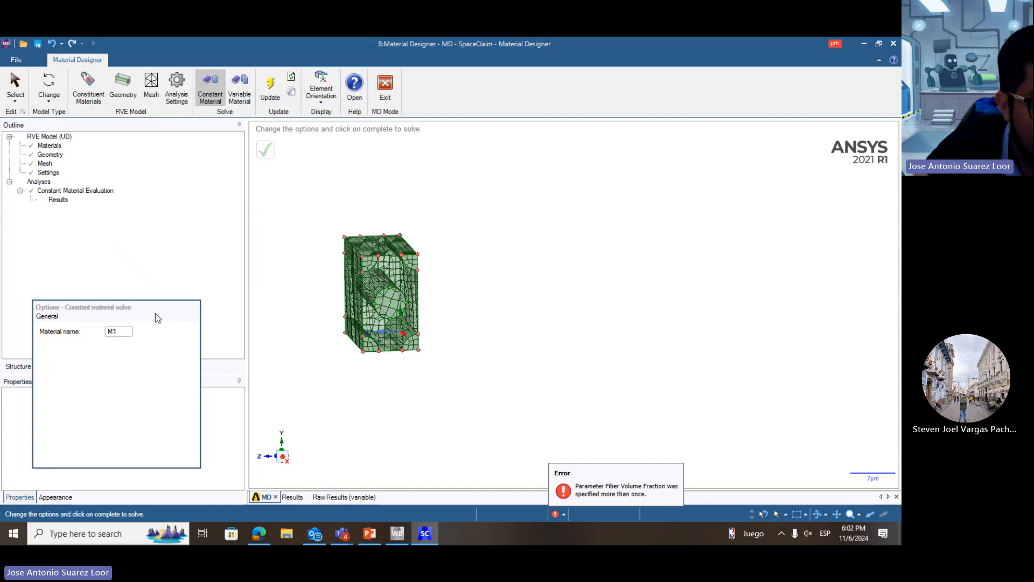
# - Examine the constant material evaluation and its results, the analysis settings, and the matrix and fiber material assignment
pyautogui.moveTo(155, 318); pyautogui.dragTo(131, 372)
pyautogui.click(75, 191)
pyautogui.click(60, 199)
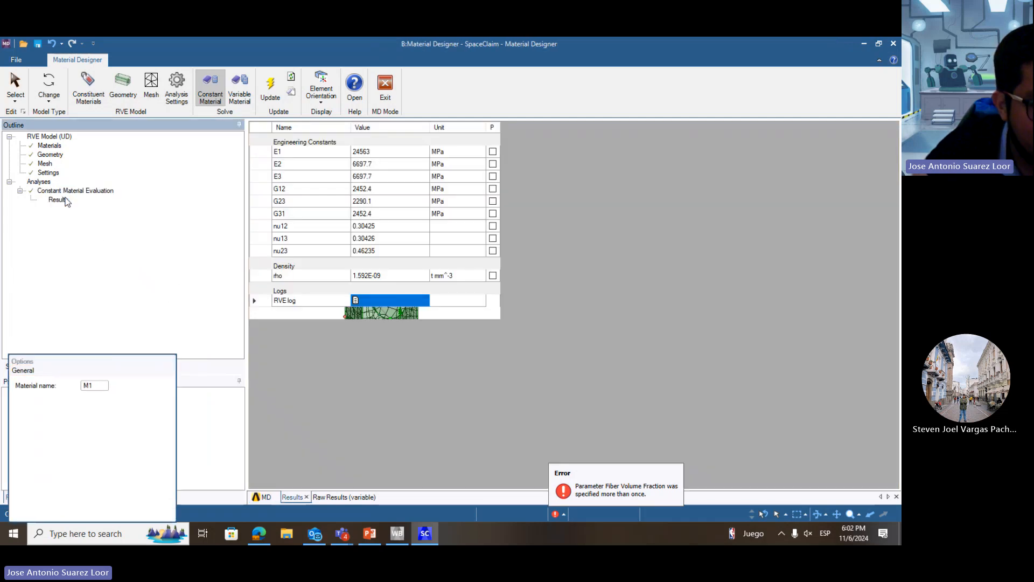
pyautogui.click(76, 191)
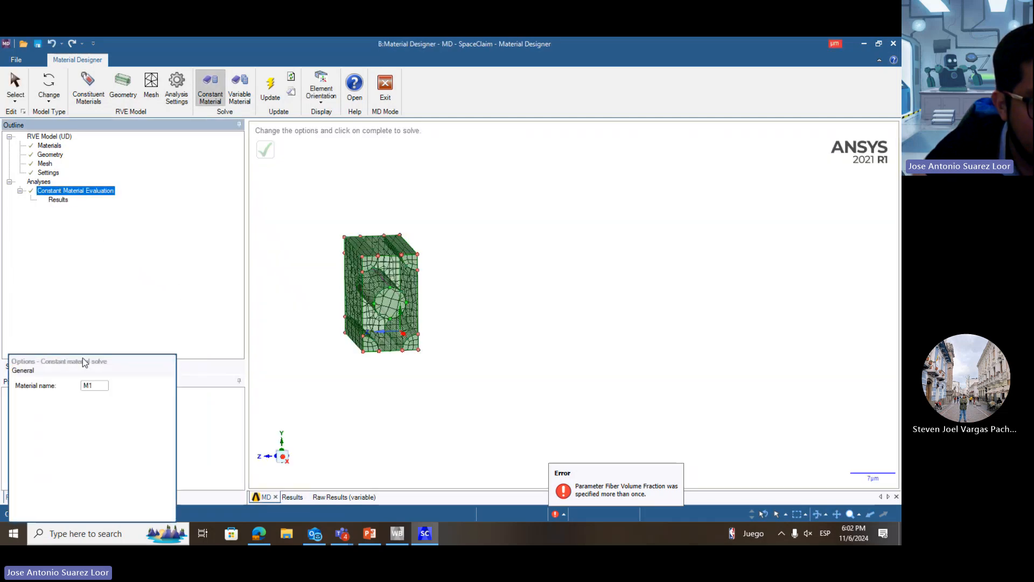
pyautogui.moveTo(83, 357); pyautogui.dragTo(221, 275)
pyautogui.click(47, 182)
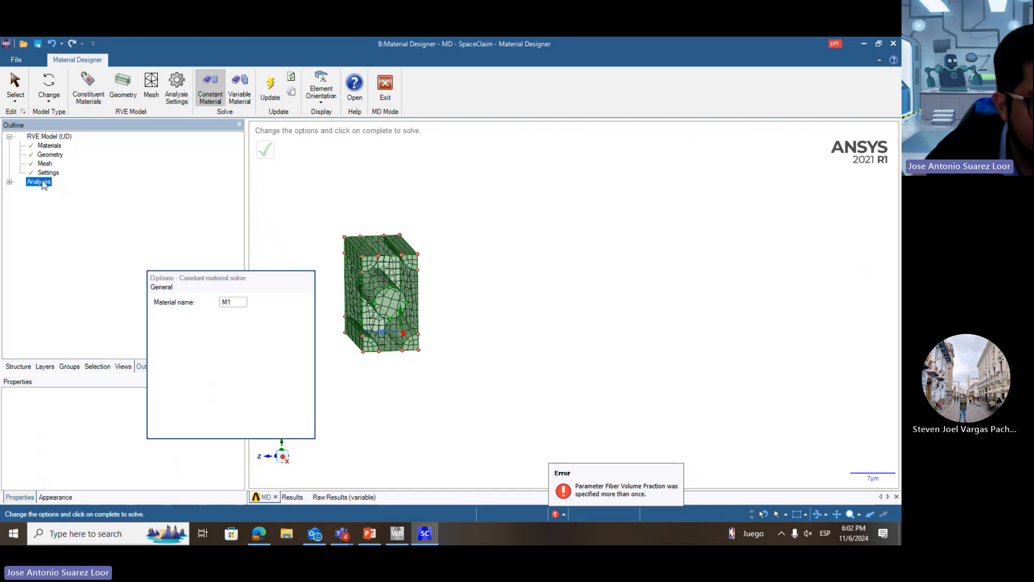
pyautogui.click(48, 172)
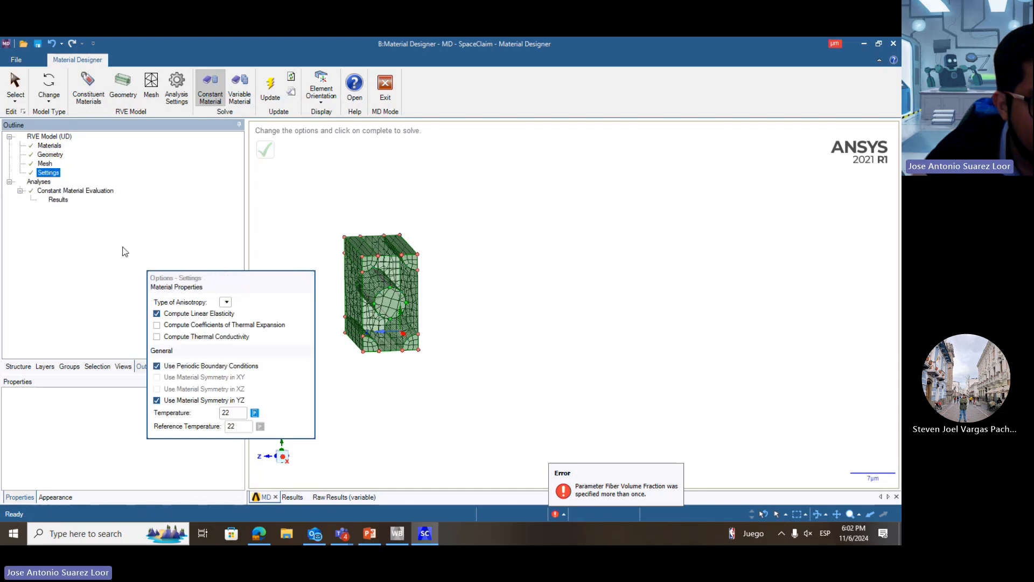
pyautogui.click(45, 164)
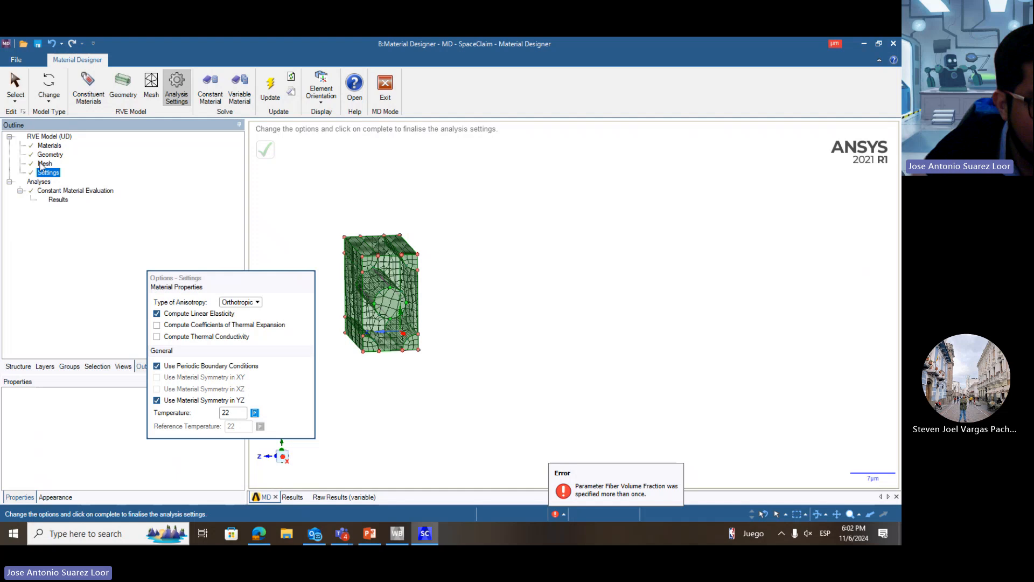
pyautogui.click(49, 146)
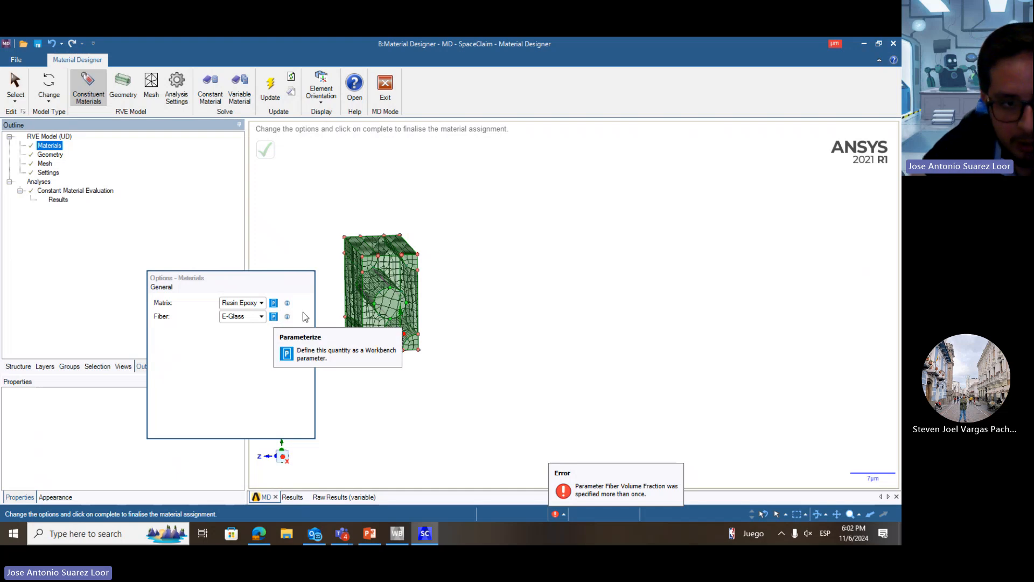
pyautogui.click(275, 318)
pyautogui.moveTo(214, 281); pyautogui.dragTo(70, 367)
pyautogui.click(55, 245)
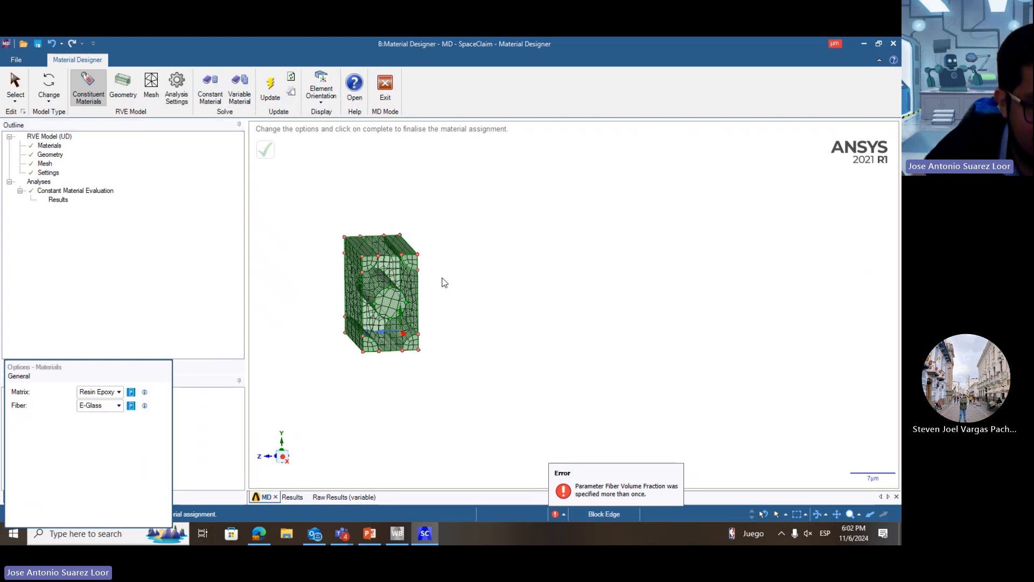
# - View the constant material evaluation's results once more and close Material Designer to return to the Workbench project
pyautogui.click(365, 534)
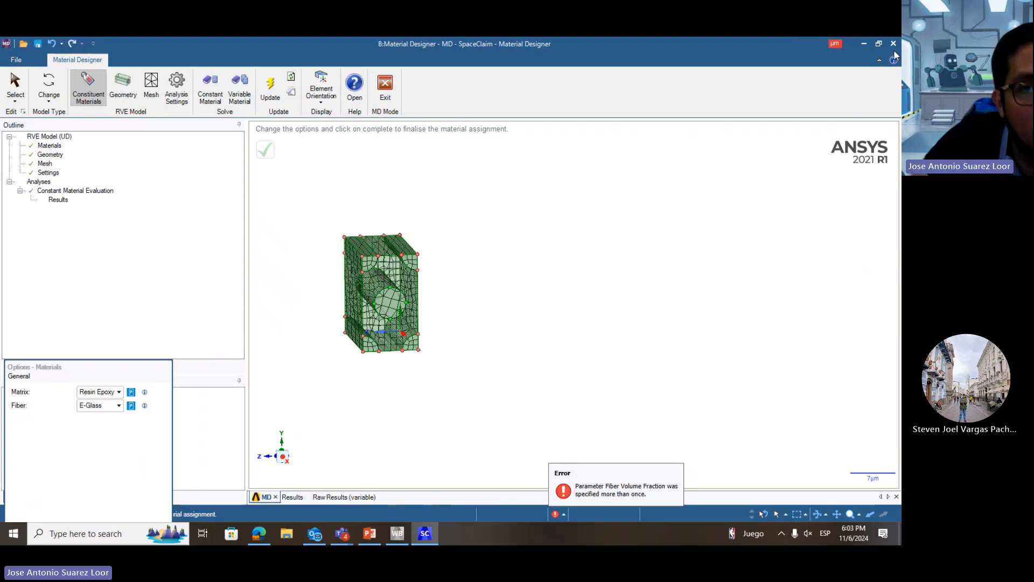
pyautogui.click(59, 200)
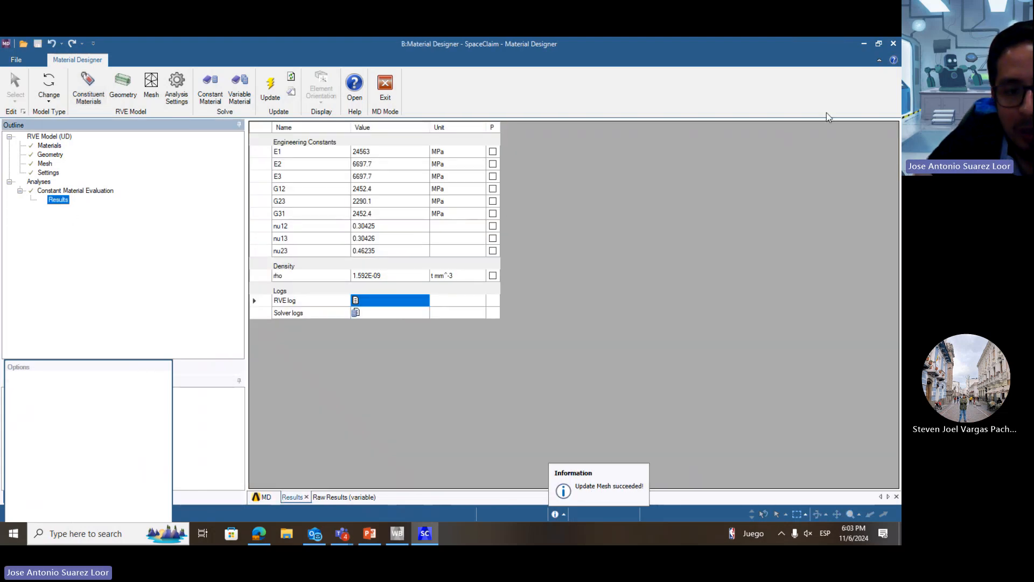
pyautogui.click(892, 50)
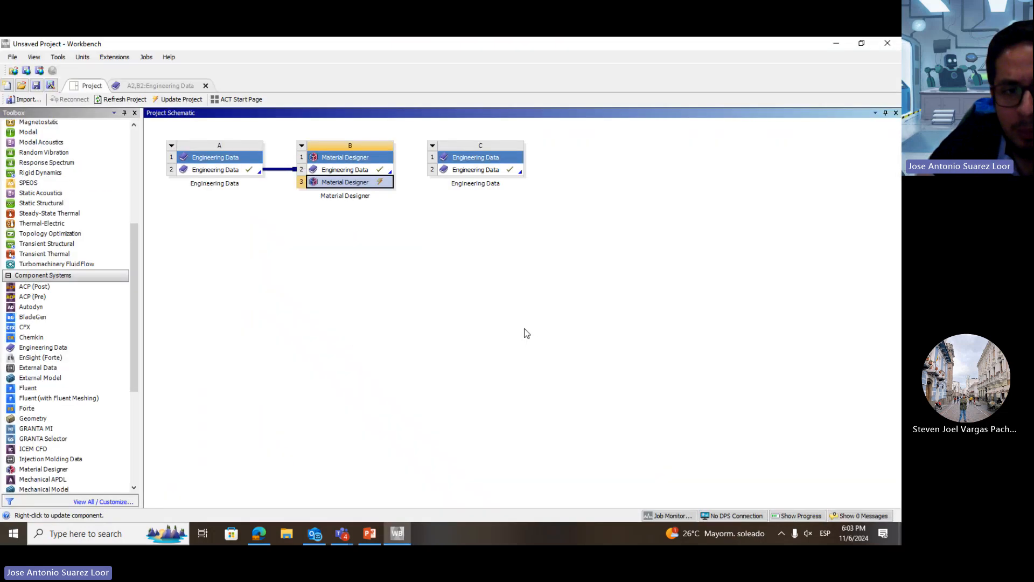
# - Update the Material Designer component of system B and link it to the Engineering Data of system C
pyautogui.rightClick(377, 180)
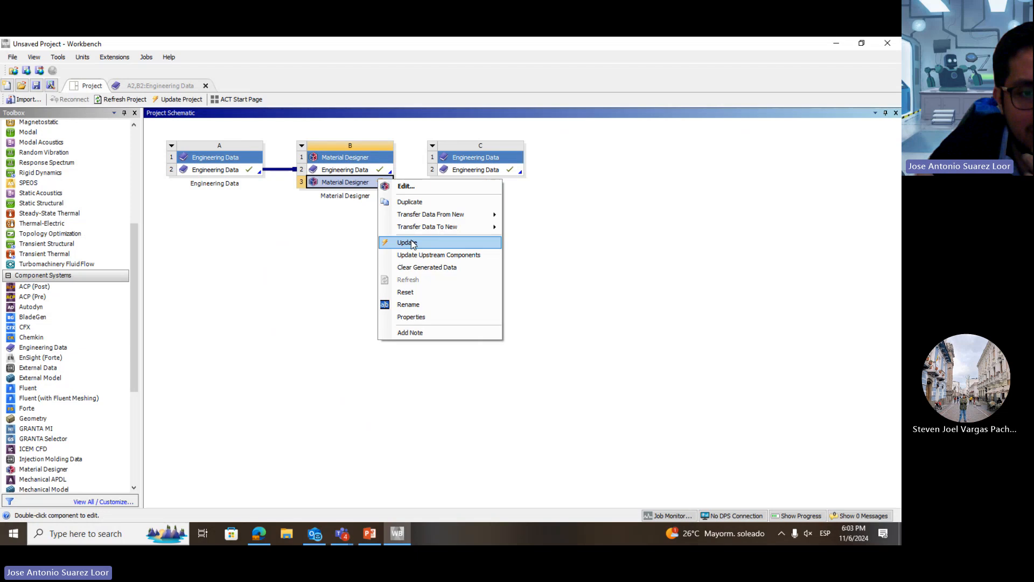
pyautogui.click(411, 239)
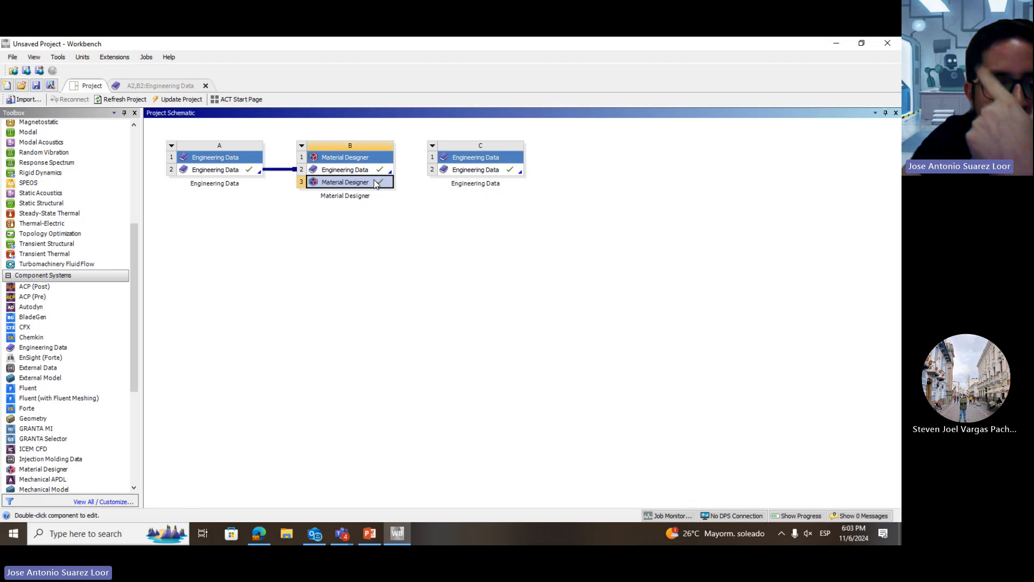
pyautogui.moveTo(375, 184); pyautogui.dragTo(455, 175)
pyautogui.click(487, 178)
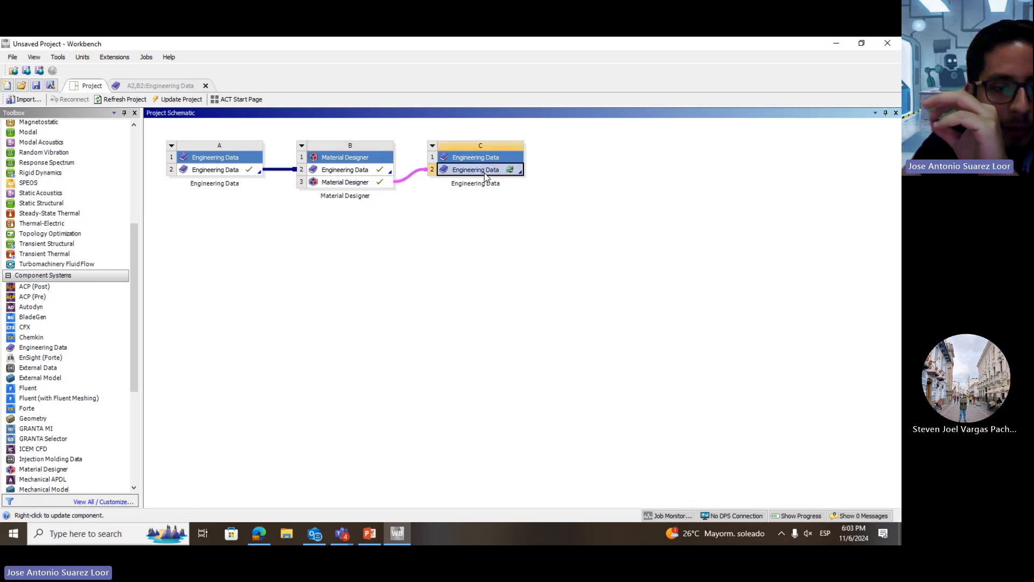
# - Open system C's Engineering Data, read in the modified upstream data, and show the properties of material M1
pyautogui.doubleClick(485, 175)
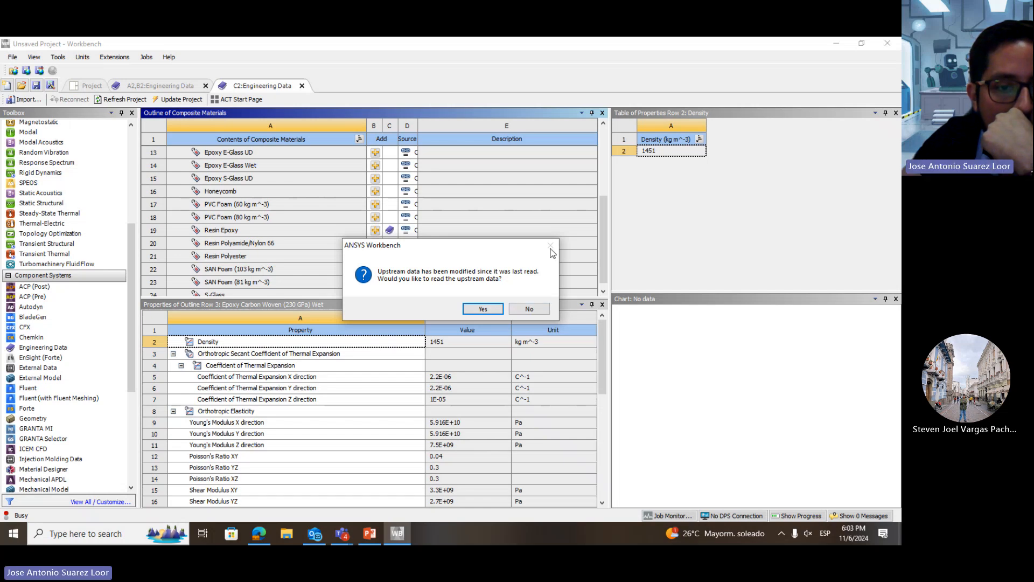
pyautogui.click(483, 309)
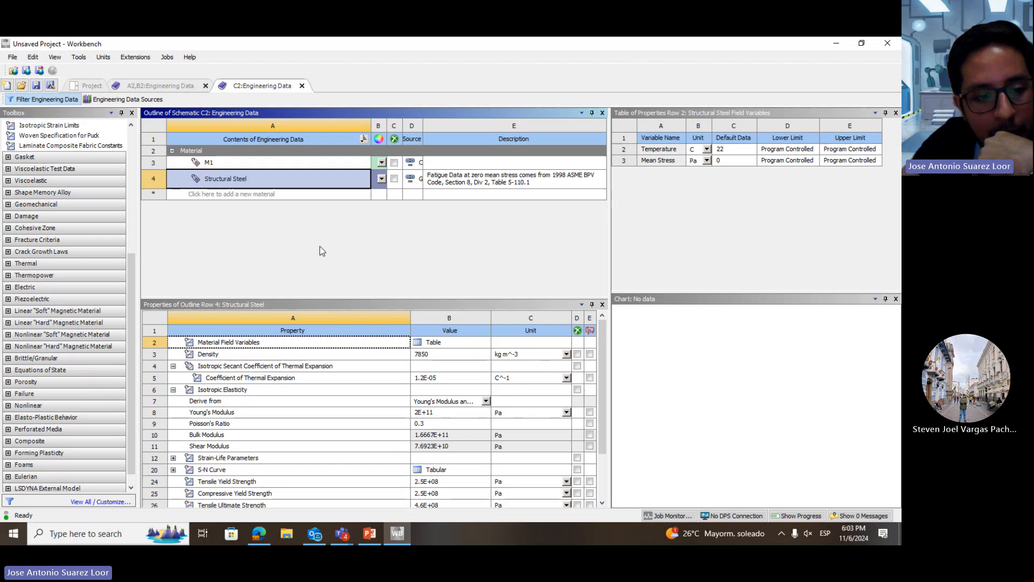
pyautogui.press('Up')
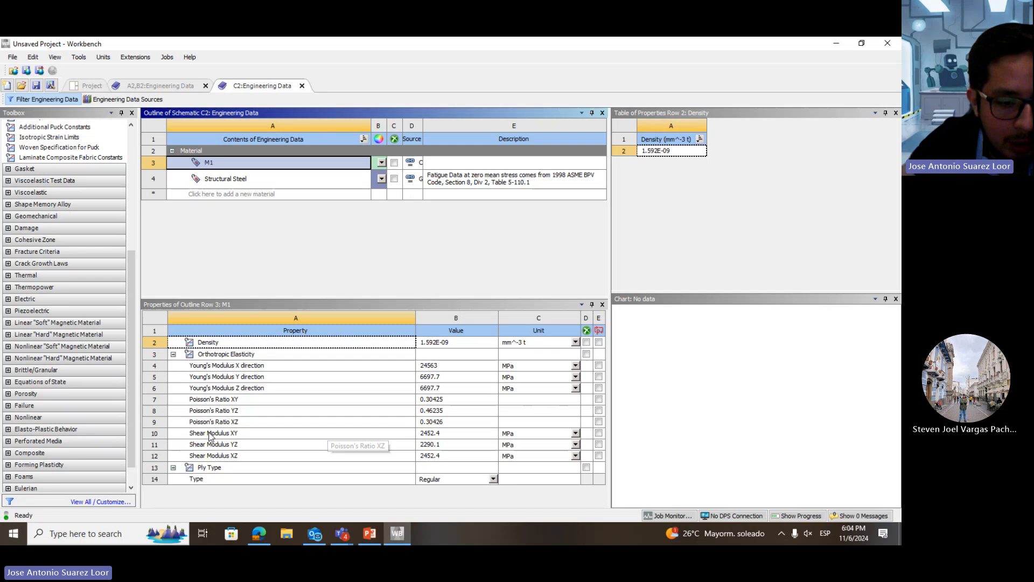
# - Examine the available Ply Type options for material M1 without changing the selection
pyautogui.click(493, 479)
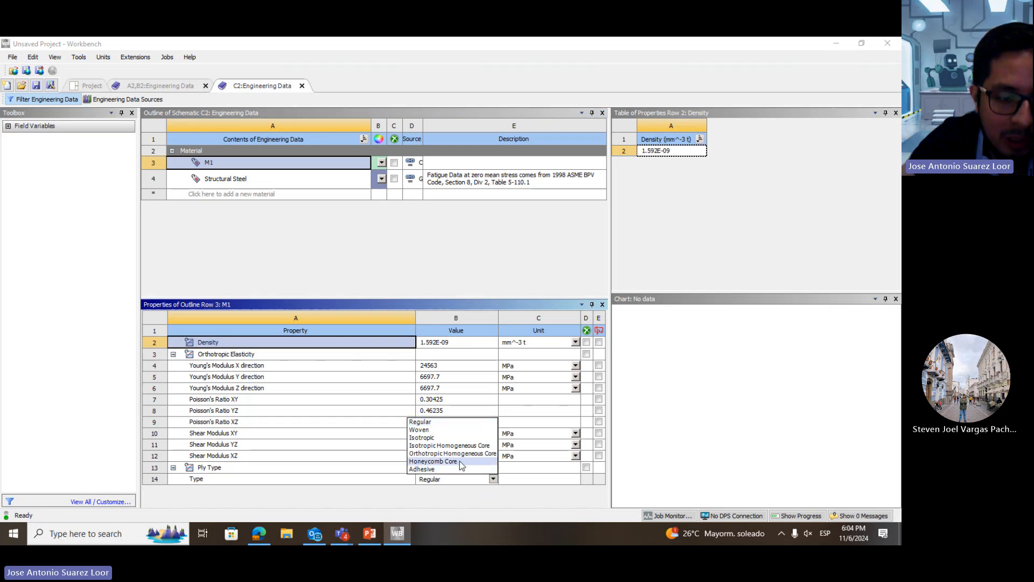
pyautogui.click(393, 248)
pyautogui.click(493, 479)
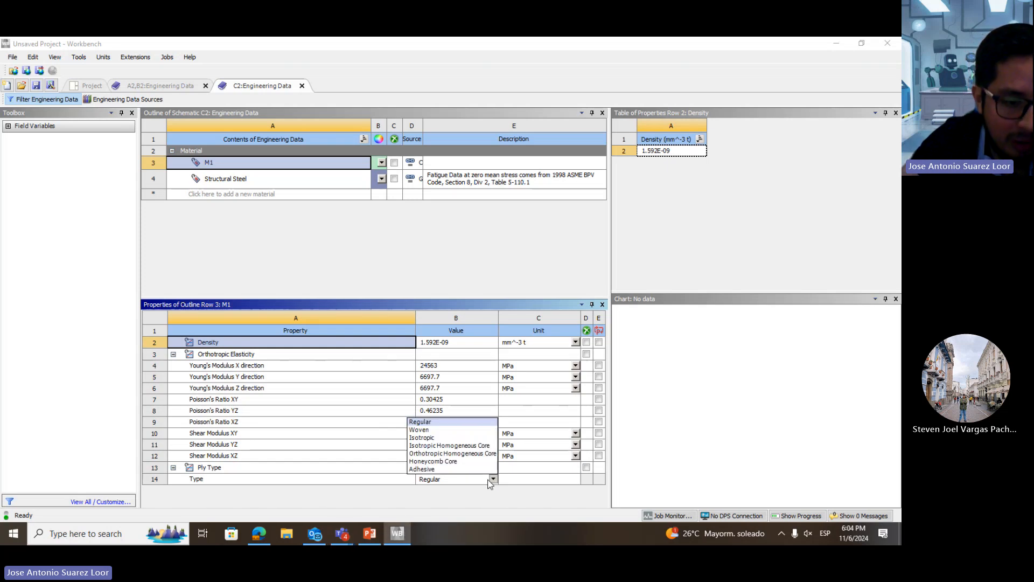
pyautogui.click(399, 500)
# - Return to the project schematic, add a Static Structural system beside system C, and link system C's Engineering Data to it
pyautogui.click(190, 89)
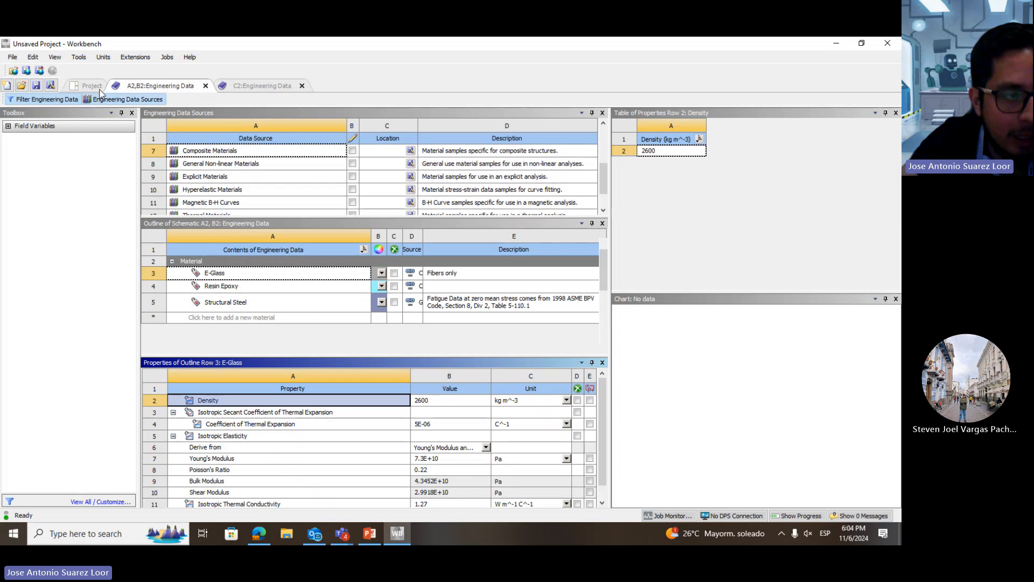
pyautogui.click(92, 86)
pyautogui.click(474, 196)
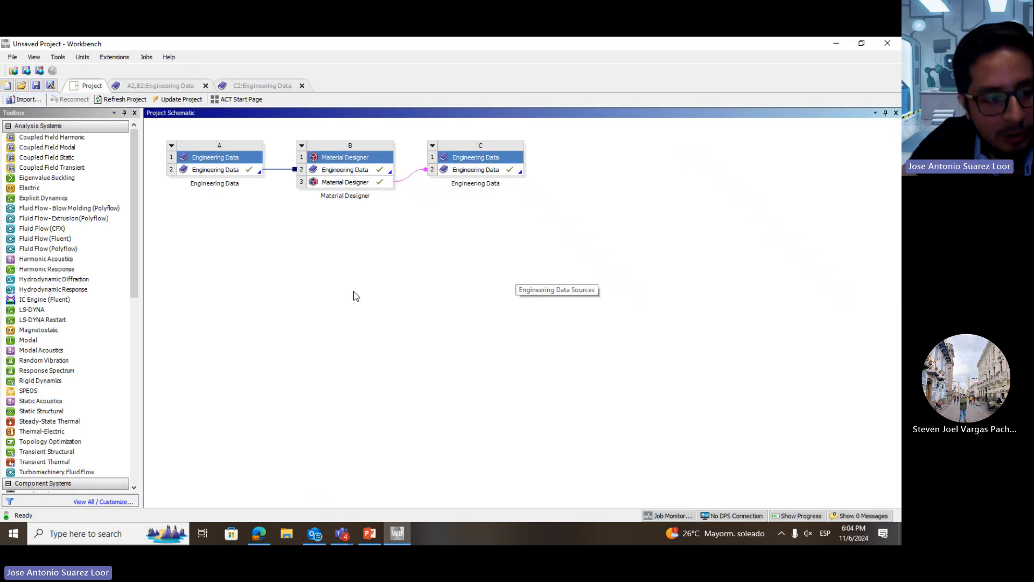
pyautogui.doubleClick(61, 410)
pyautogui.moveTo(60, 413); pyautogui.dragTo(111, 412)
pyautogui.click(467, 287)
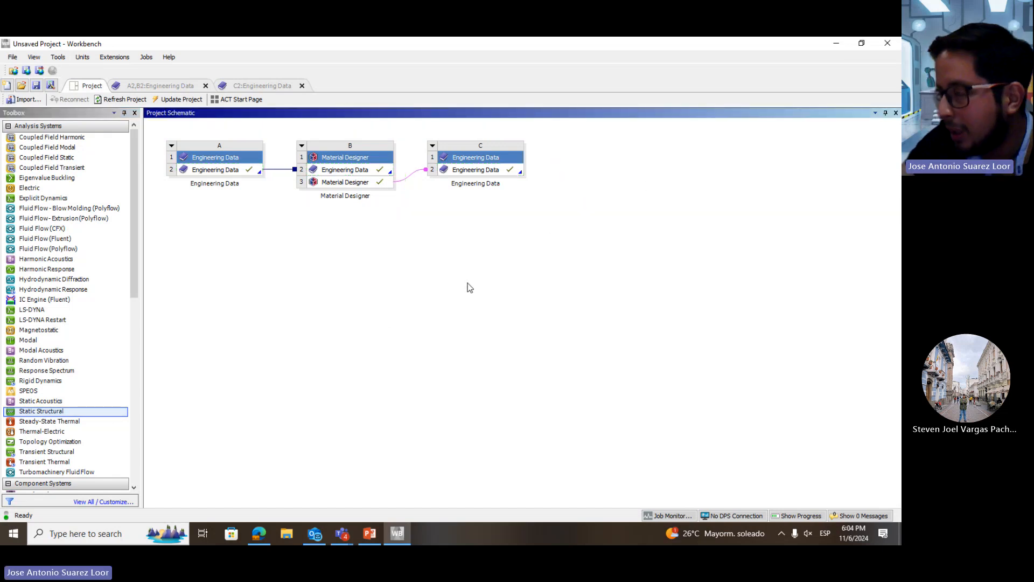
pyautogui.moveTo(59, 411); pyautogui.dragTo(625, 178)
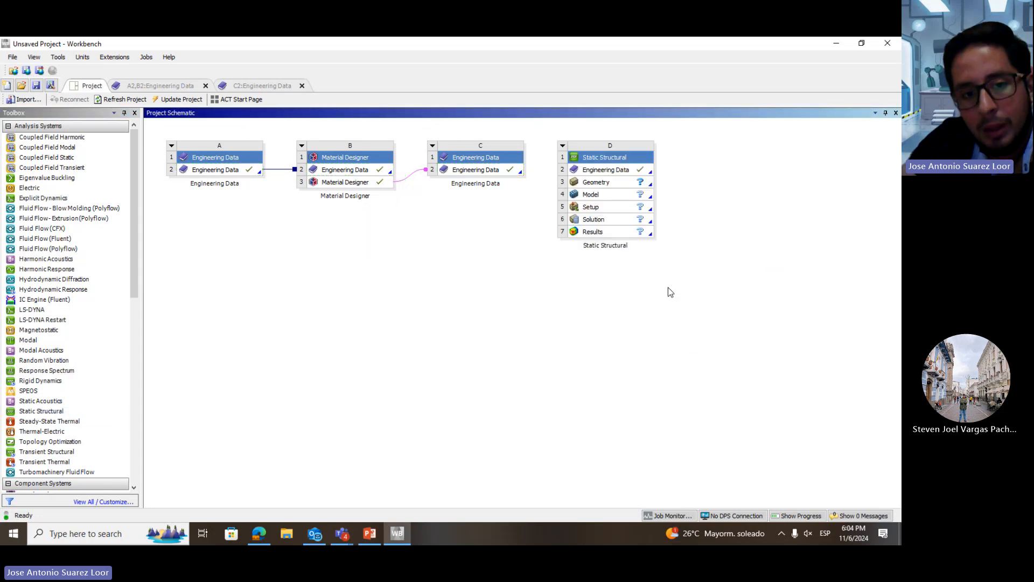
pyautogui.moveTo(517, 173); pyautogui.dragTo(611, 173)
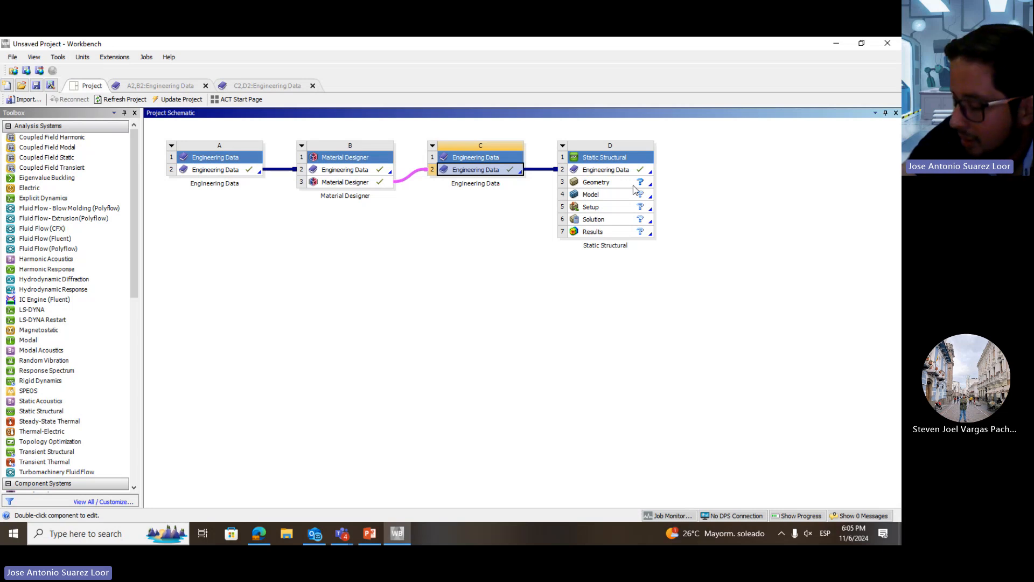
pyautogui.click(606, 282)
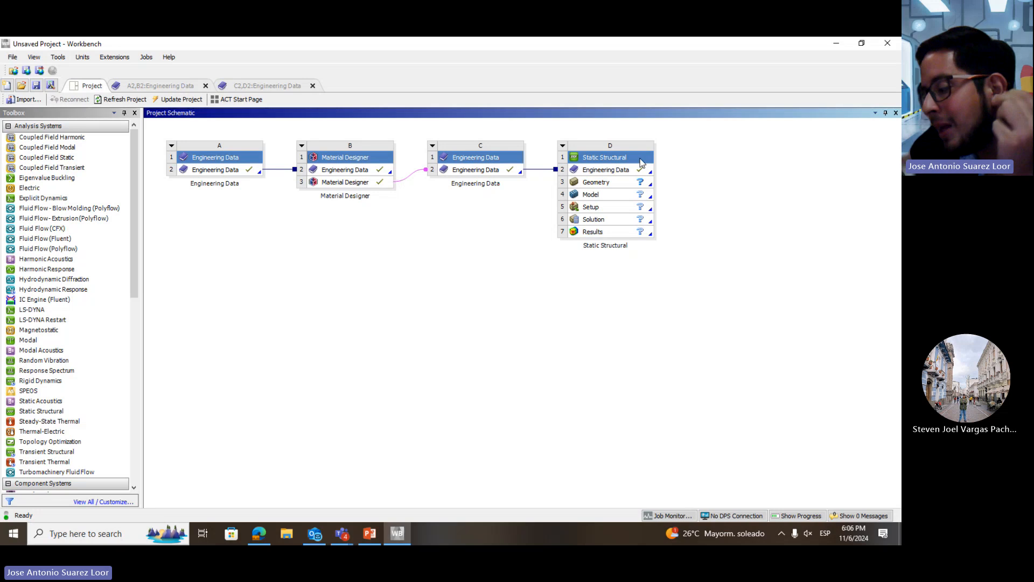
# - Switch to the PowerPoint slideshow and advance to the Material Designer example slide with the RVE parameters and mesh setup
pyautogui.hotkey('alt', 'Tab')
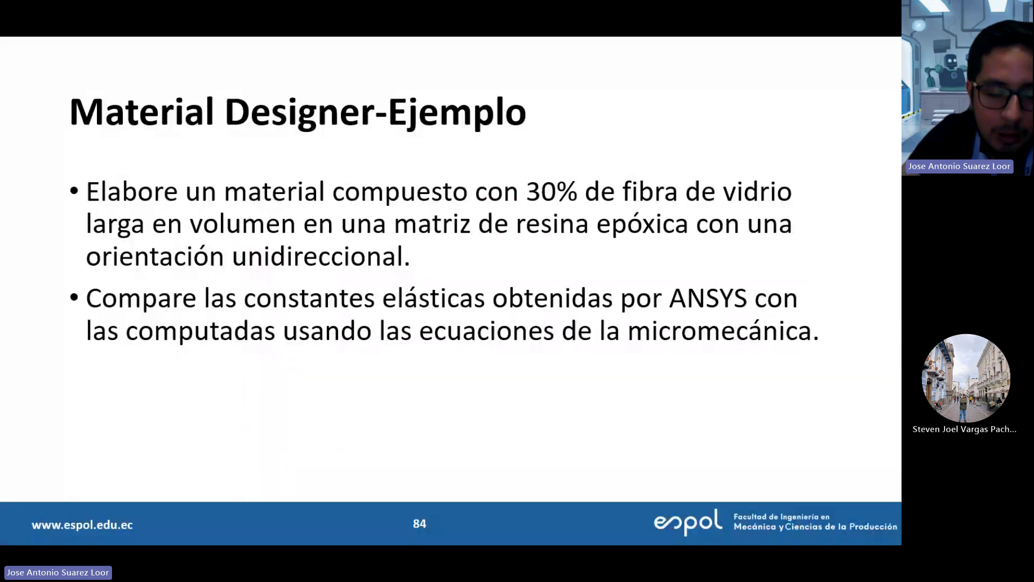
pyautogui.click(783, 515)
pyautogui.click(723, 300)
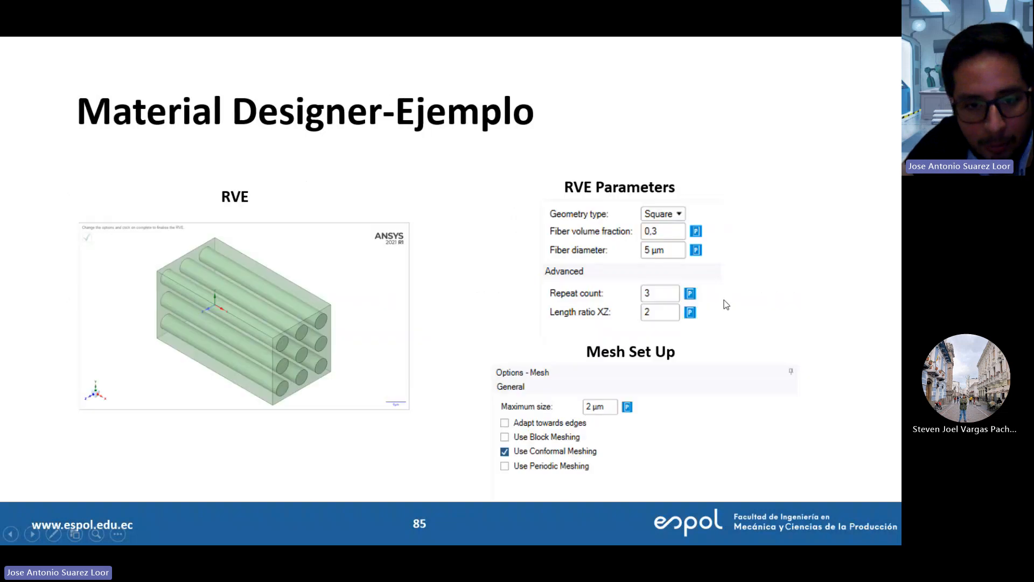
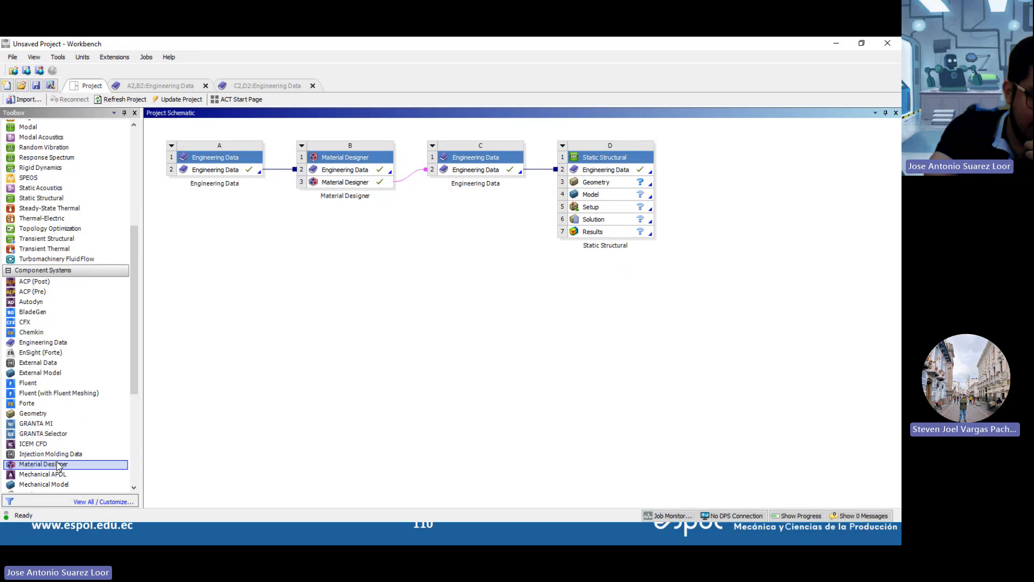
# - Add a standalone Material Designer system below system B in the Workbench project schematic and open its Material Designer component for editing
pyautogui.moveTo(54, 465); pyautogui.dragTo(324, 285)
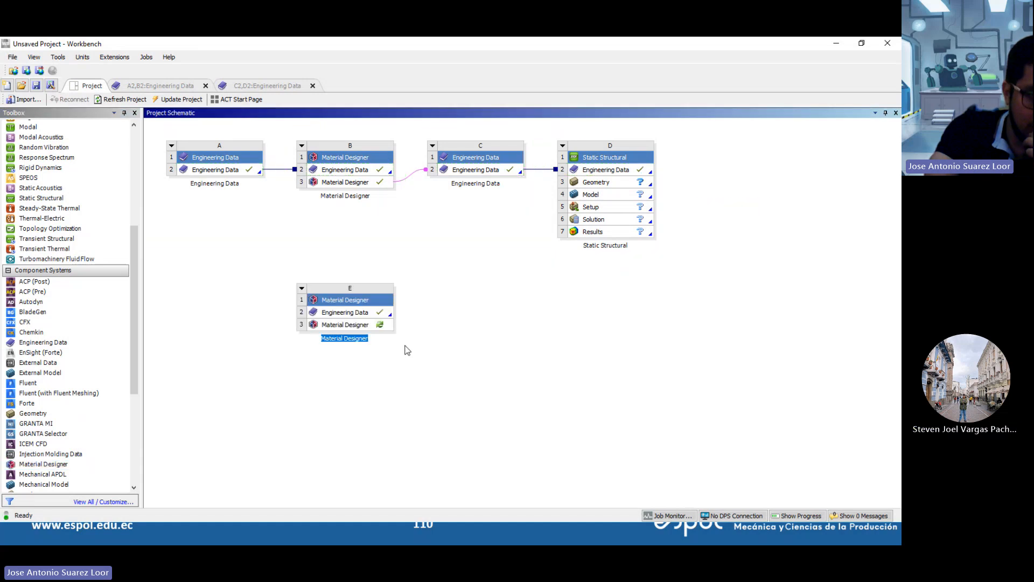
pyautogui.doubleClick(345, 326)
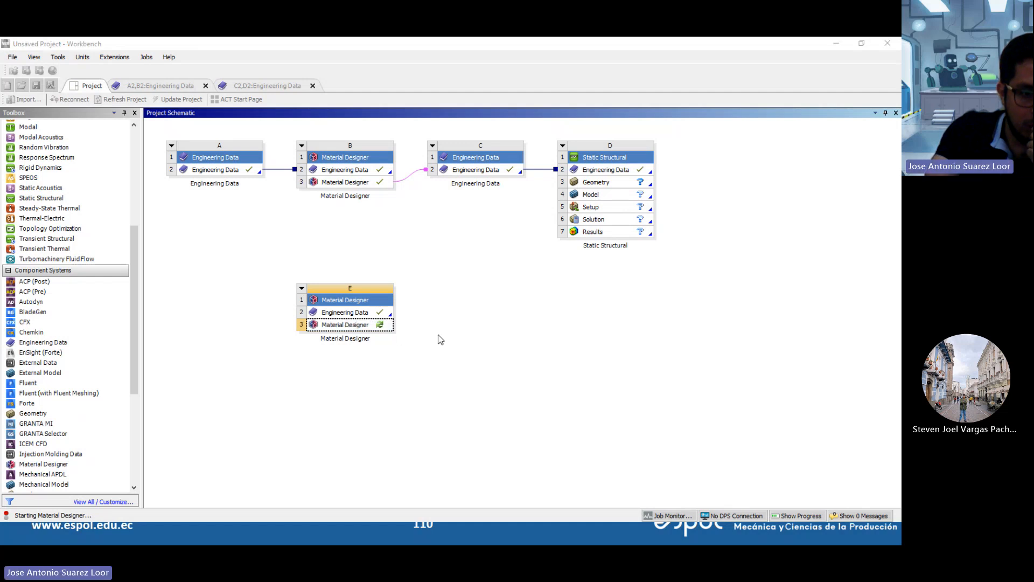
pyautogui.click(388, 333)
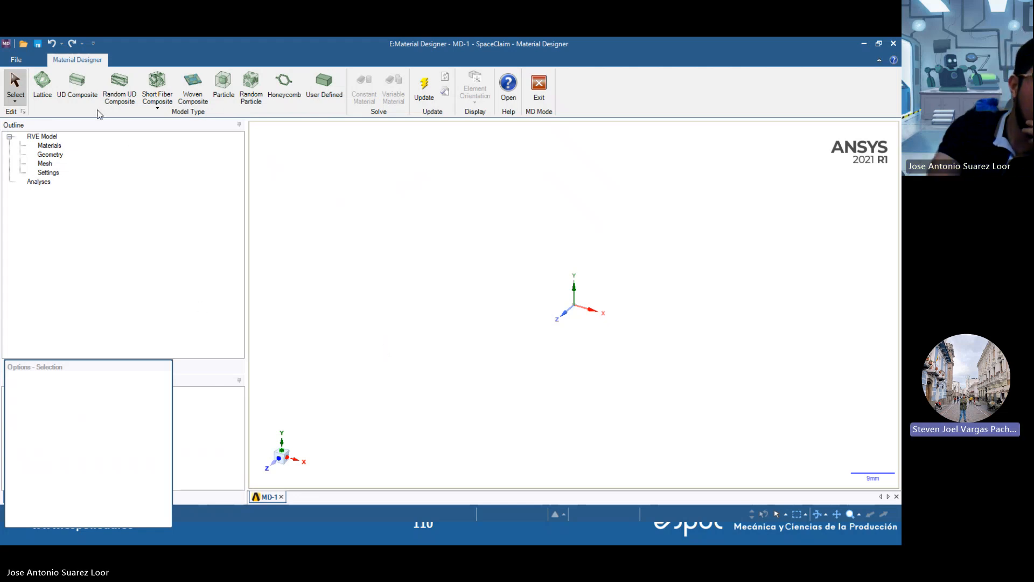
# - Choose the Lattice model type, change it to UD Composite without resetting the settings, and view its material and geometry options
pyautogui.click(51, 147)
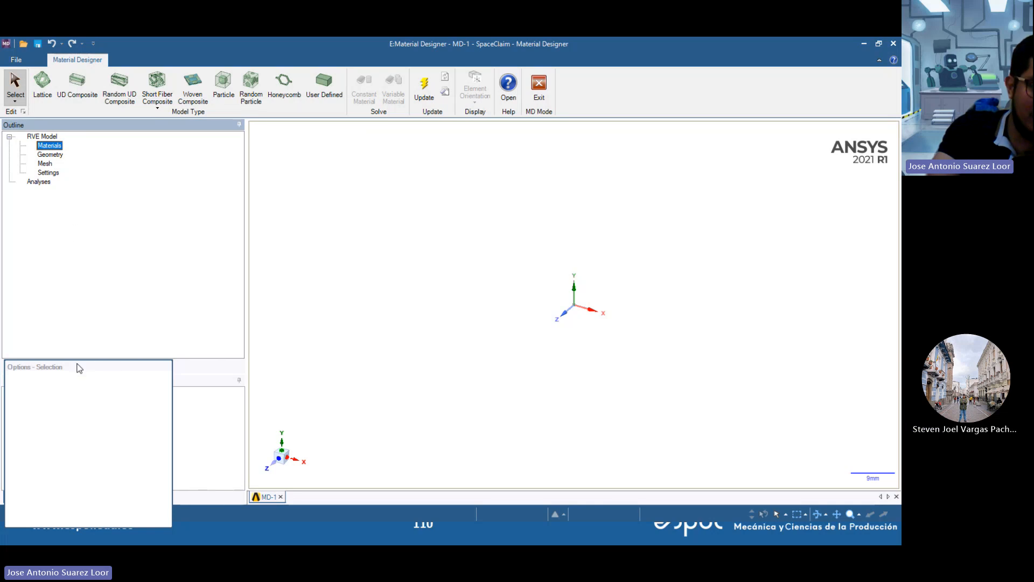
pyautogui.moveTo(78, 366); pyautogui.dragTo(174, 238)
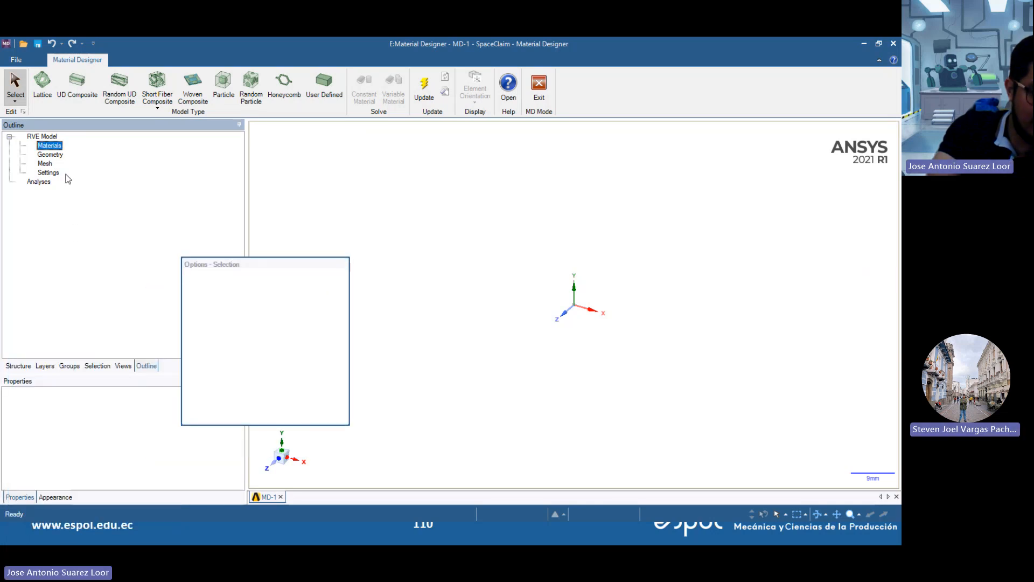
pyautogui.click(49, 86)
pyautogui.click(92, 89)
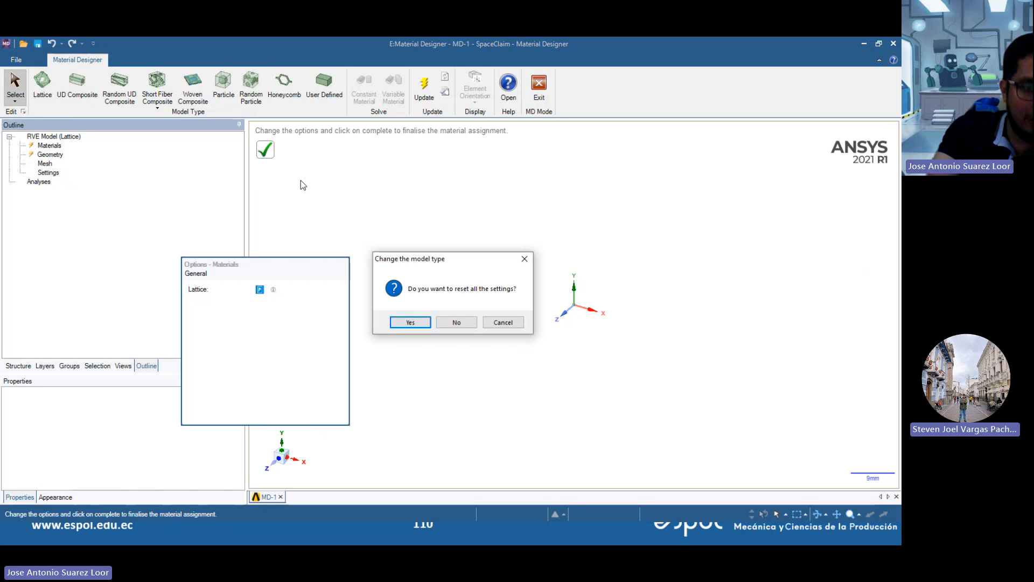
pyautogui.click(453, 320)
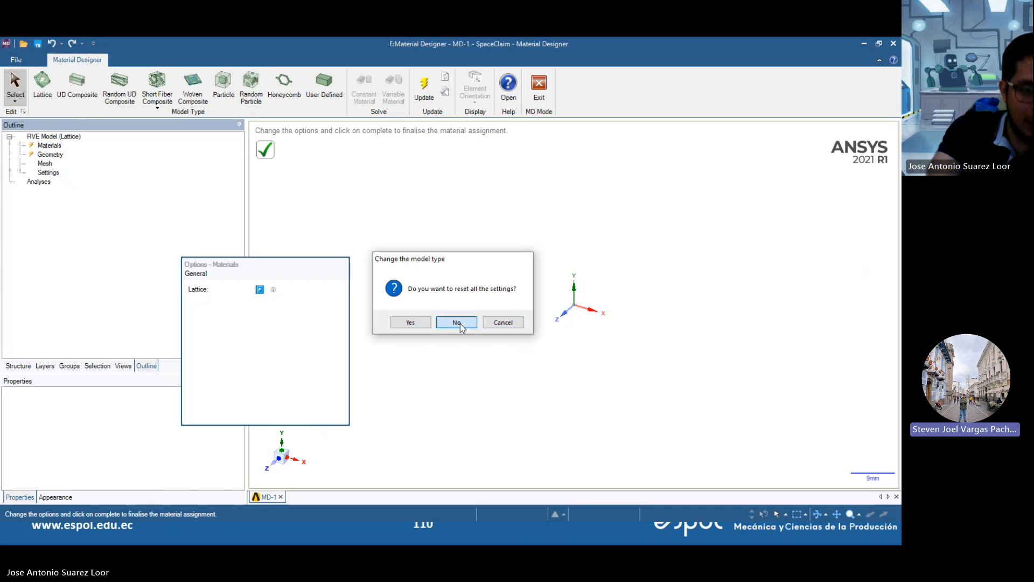
pyautogui.click(49, 148)
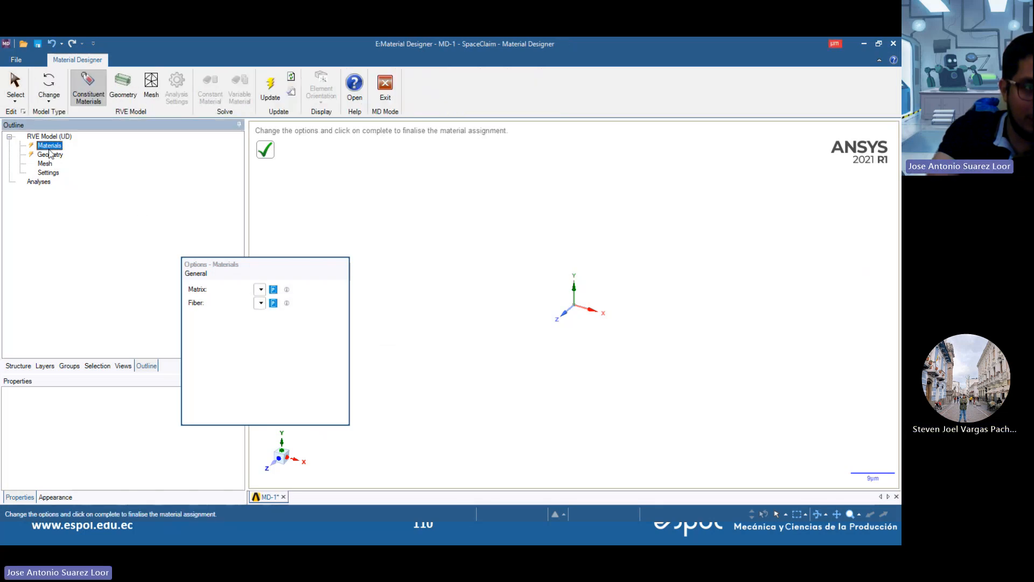
pyautogui.click(118, 89)
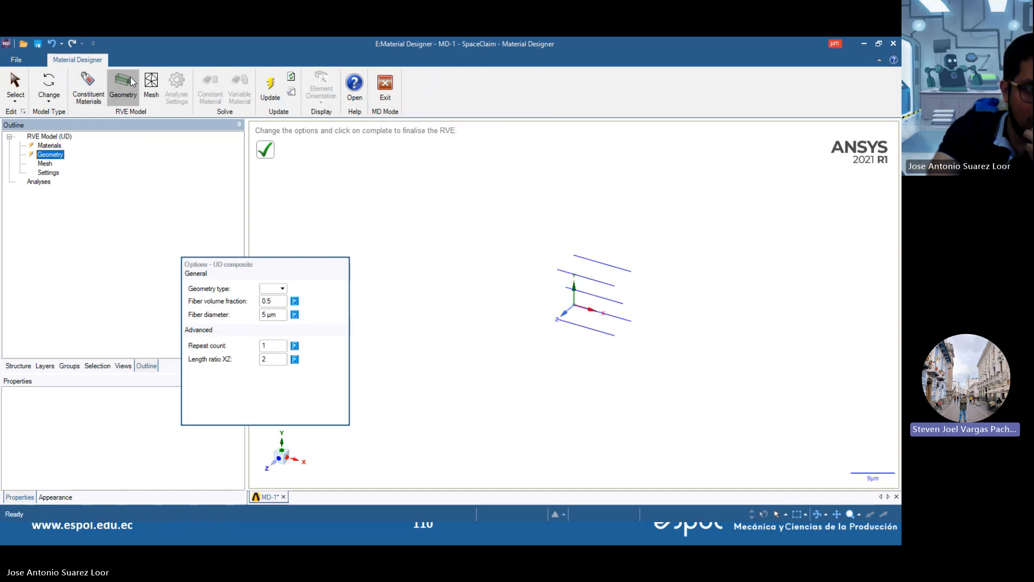
pyautogui.click(53, 149)
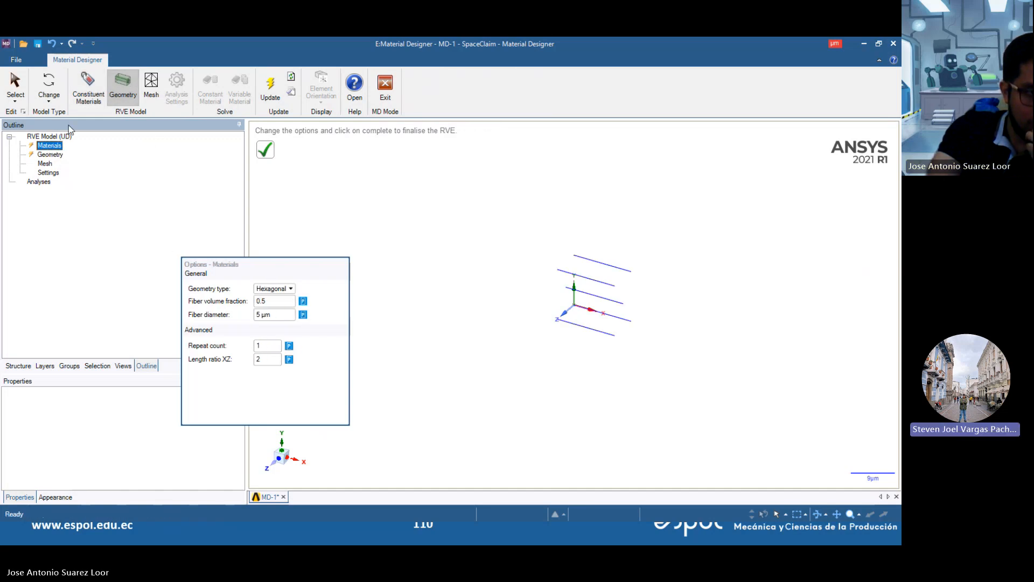
# - Change the RVE model type to Woven Composite, resetting all settings, and show its matrix and yarn material options
pyautogui.click(54, 93)
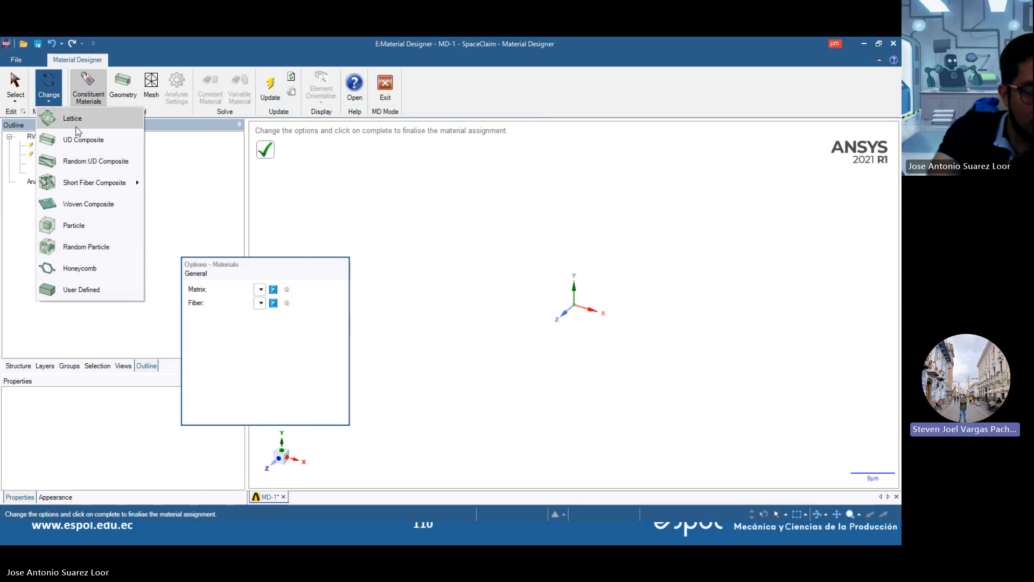
pyautogui.click(85, 203)
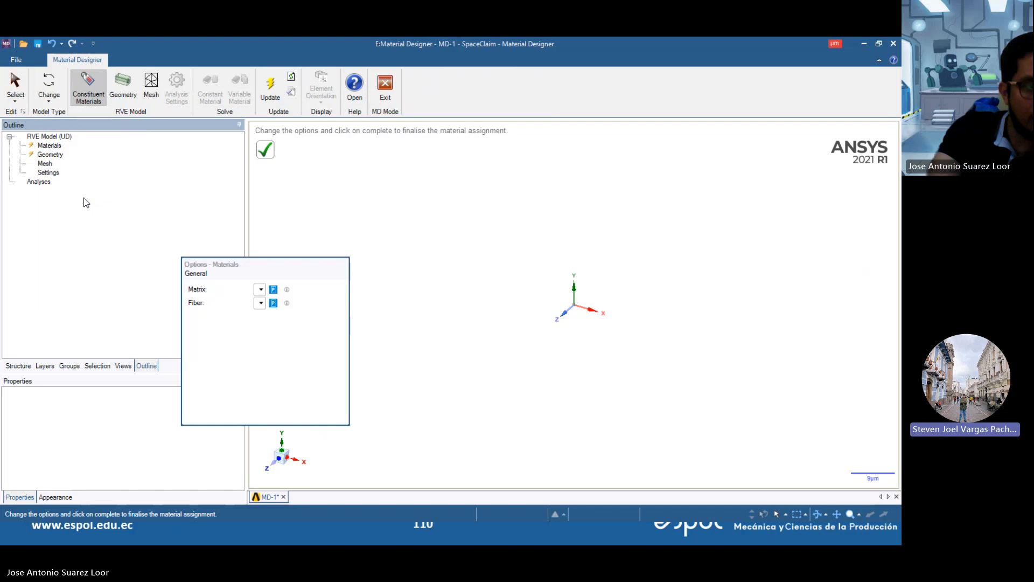
pyautogui.click(408, 323)
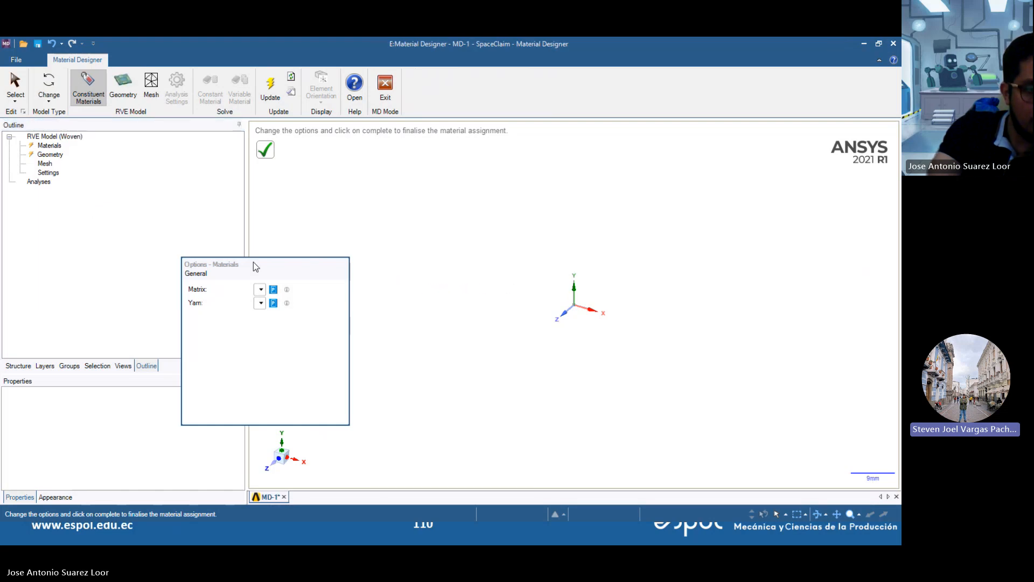
pyautogui.moveTo(249, 268); pyautogui.dragTo(94, 320)
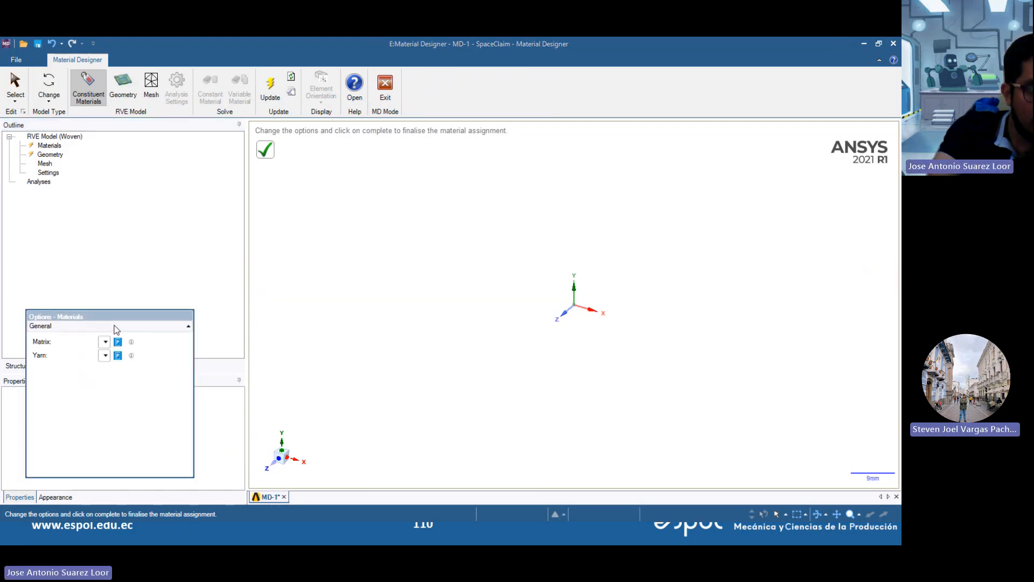
pyautogui.click(54, 146)
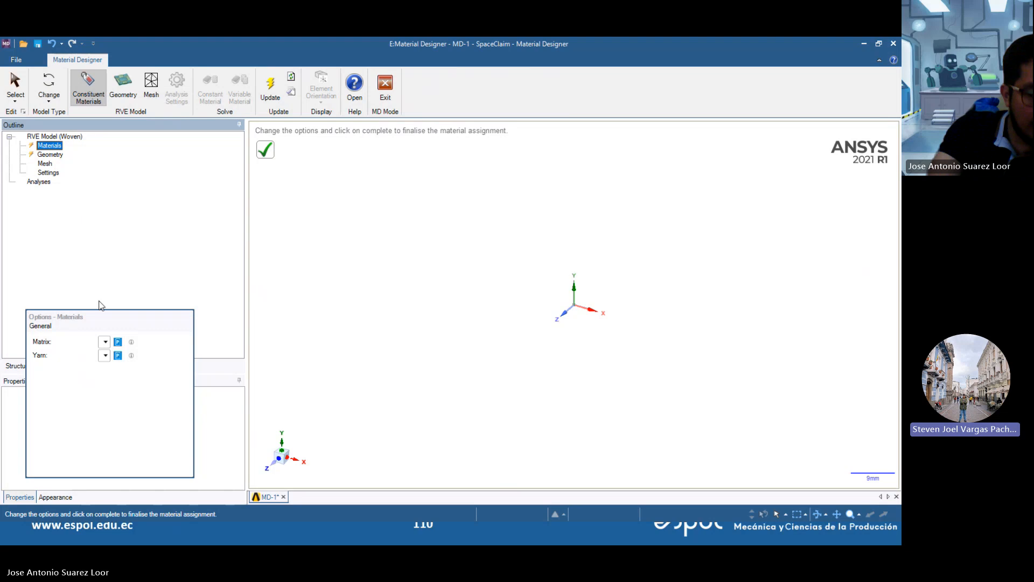
pyautogui.moveTo(109, 316); pyautogui.dragTo(305, 186)
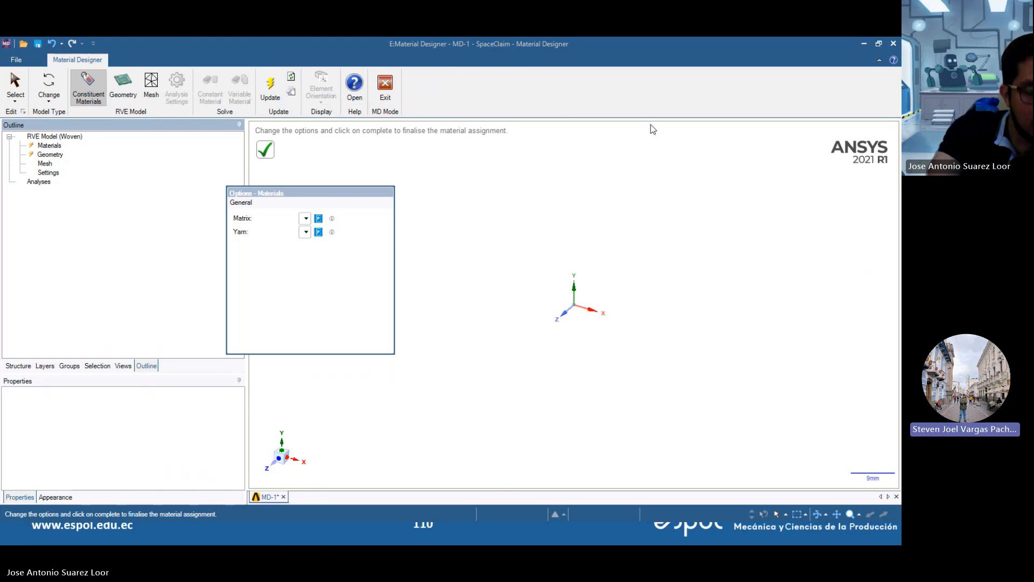
pyautogui.click(862, 44)
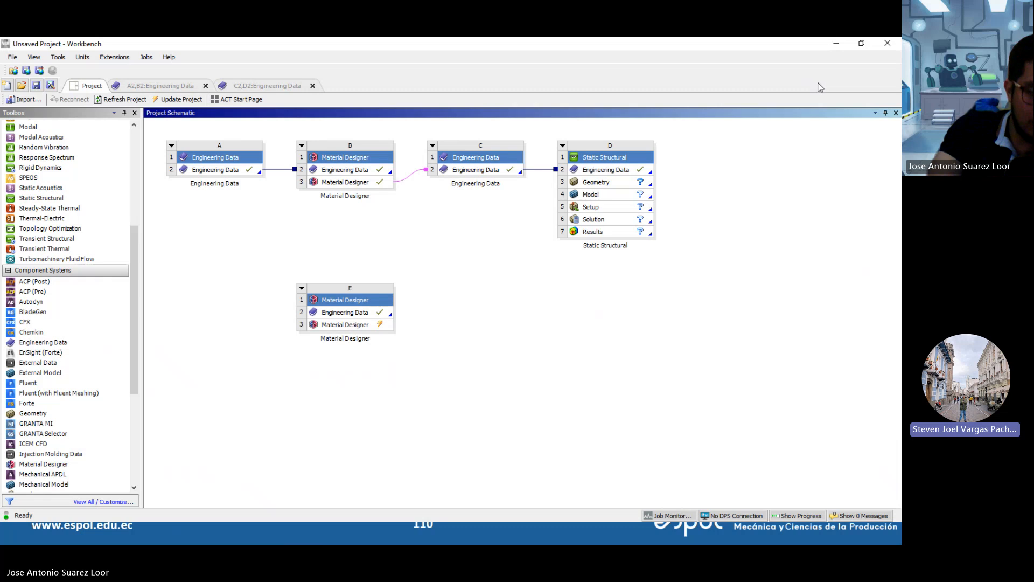
pyautogui.hotkey('alt', 'Tab')
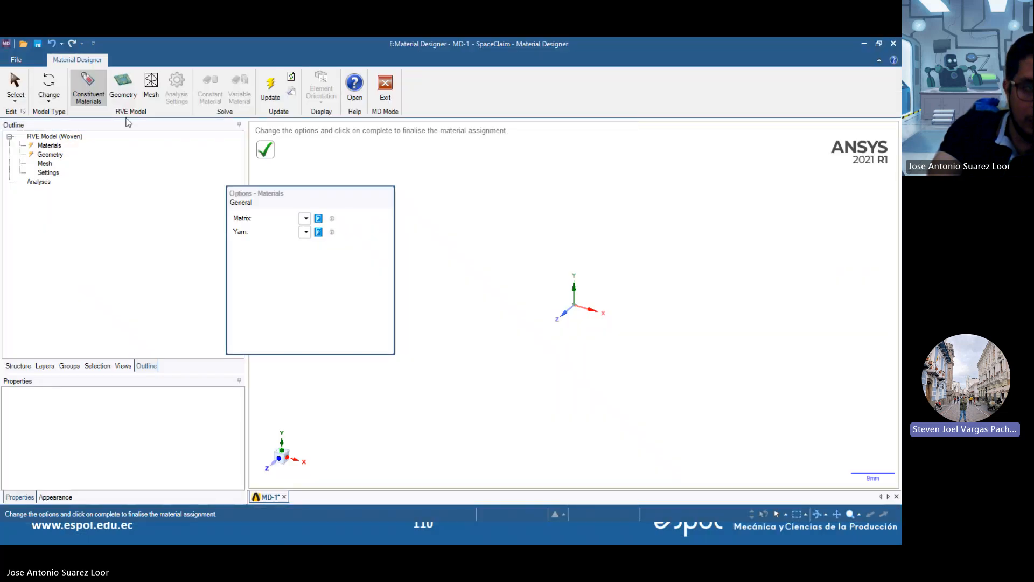
# - Minimize Material Designer and Workbench, leave the PowerPoint slideshow, and switch to the Edge browser
pyautogui.click(864, 43)
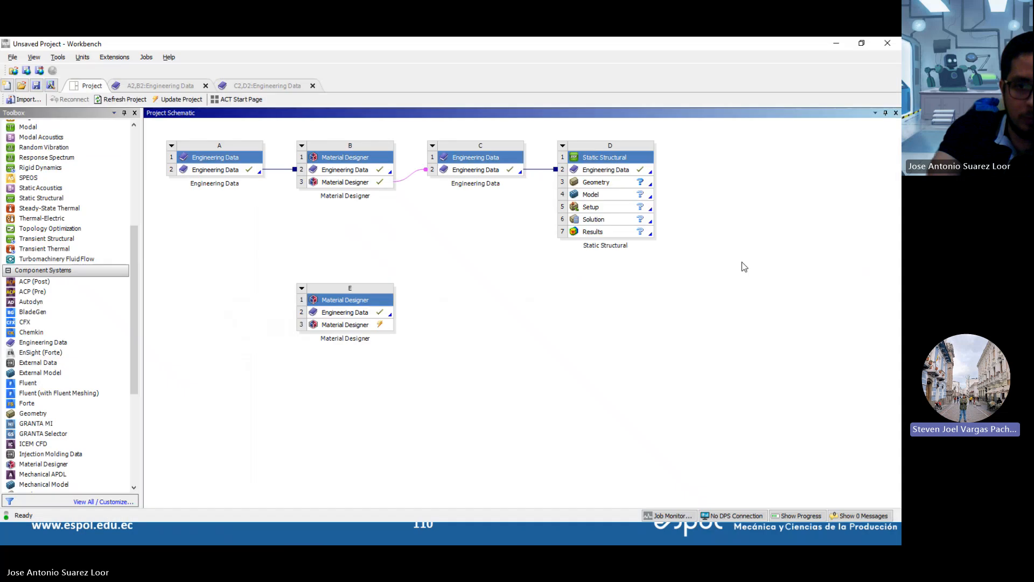
pyautogui.click(839, 44)
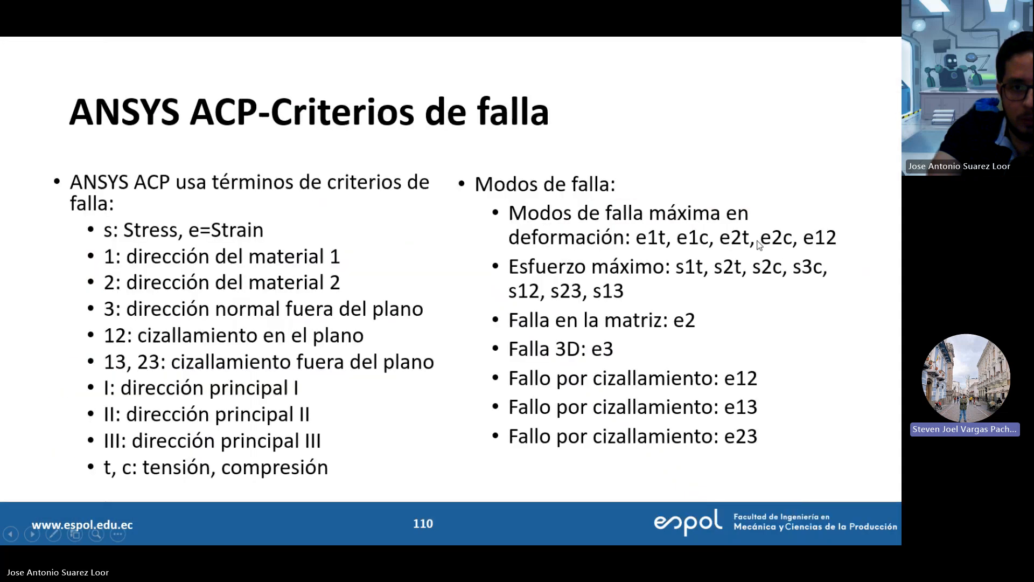
pyautogui.click(755, 240)
pyautogui.press('Escape')
pyautogui.click(441, 319)
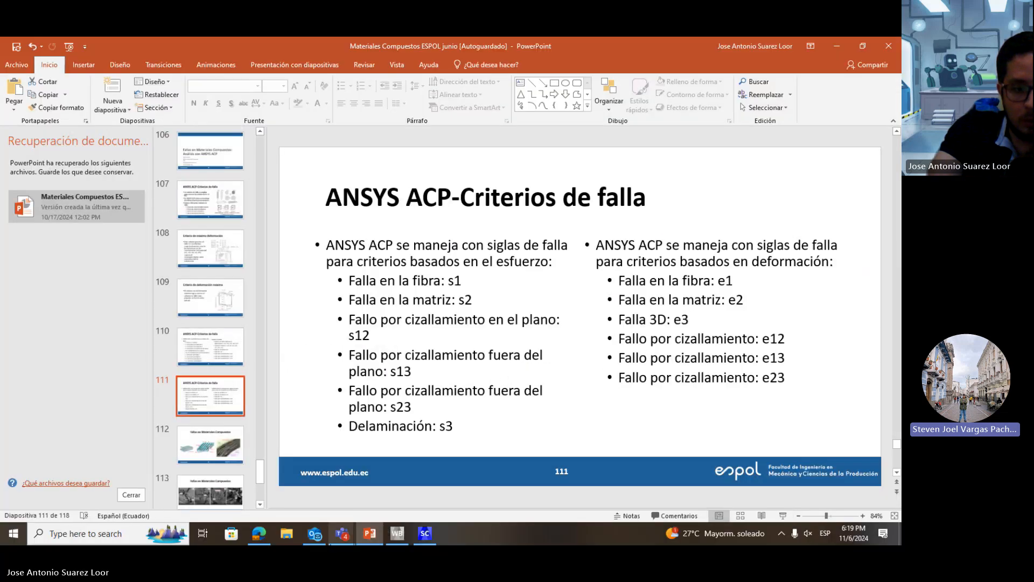
pyautogui.click(259, 533)
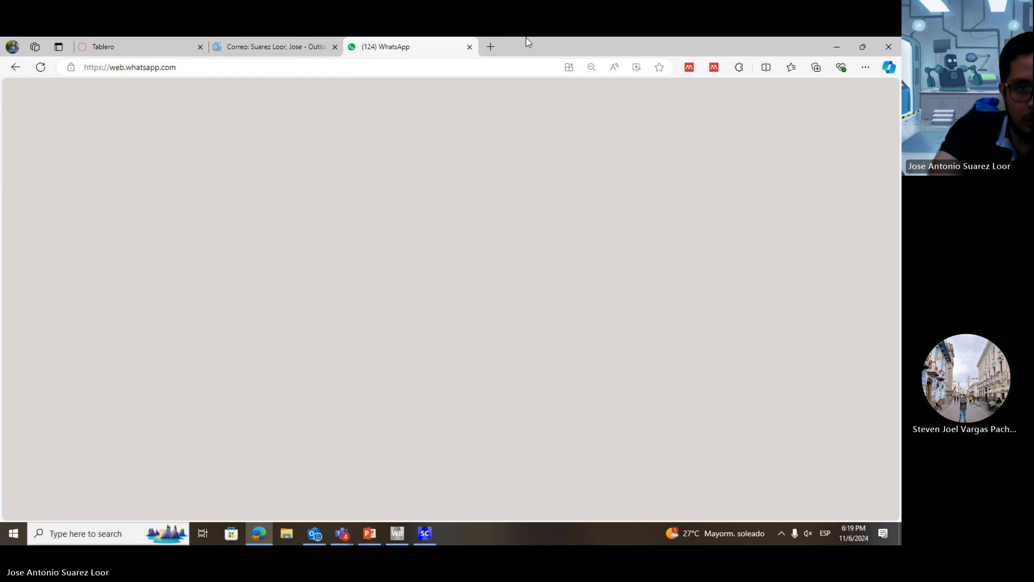
# - Search Bing for "fibra mat 450" and enlarge the image result "Manta Fibra de vidrio MAT 450" from transglass.es
pyautogui.click(237, 47)
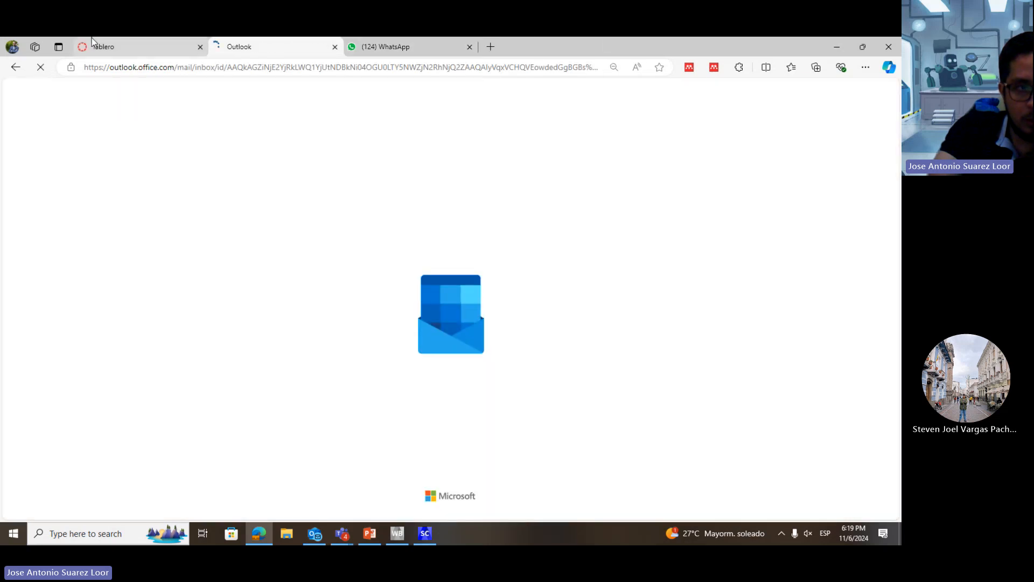
pyautogui.click(157, 46)
pyautogui.click(164, 67)
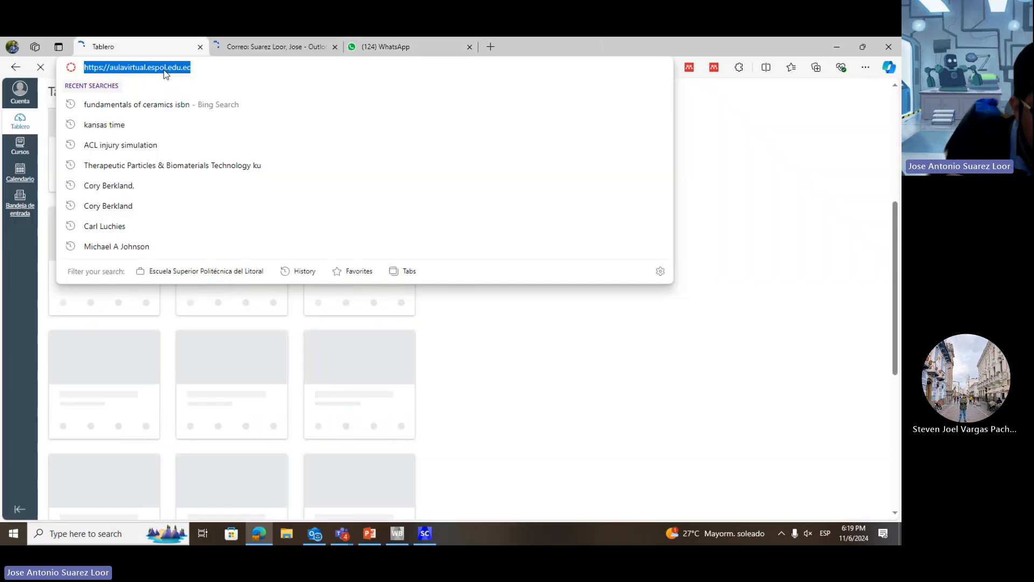
pyautogui.write('fibra mat')
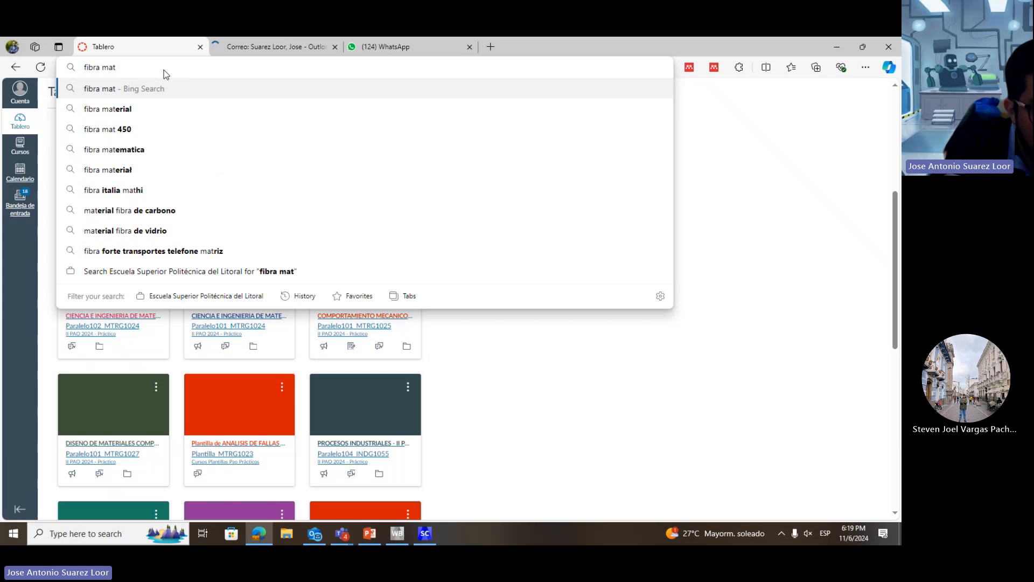
pyautogui.press('Down')
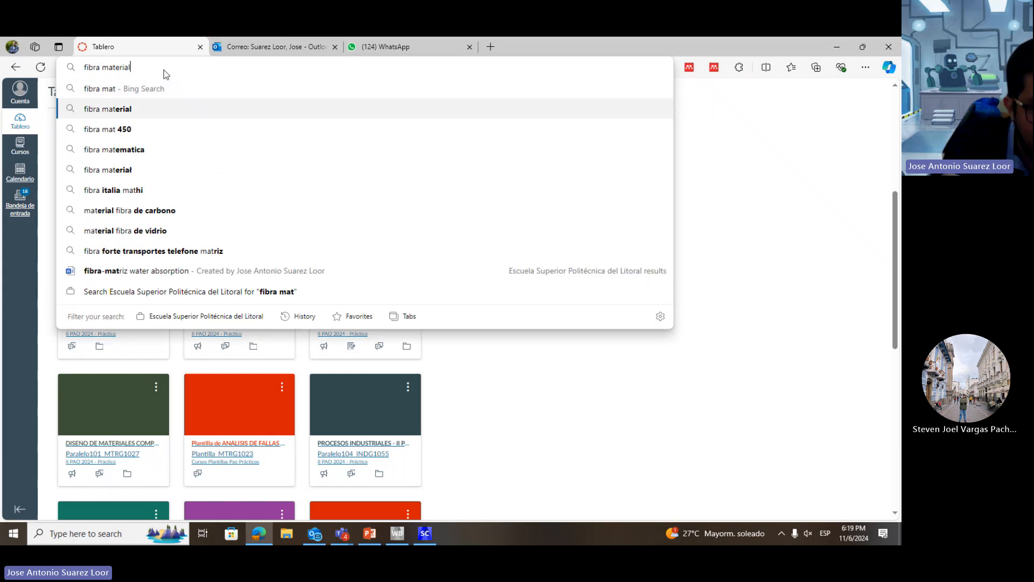
pyautogui.press('Down')
pyautogui.press('Return')
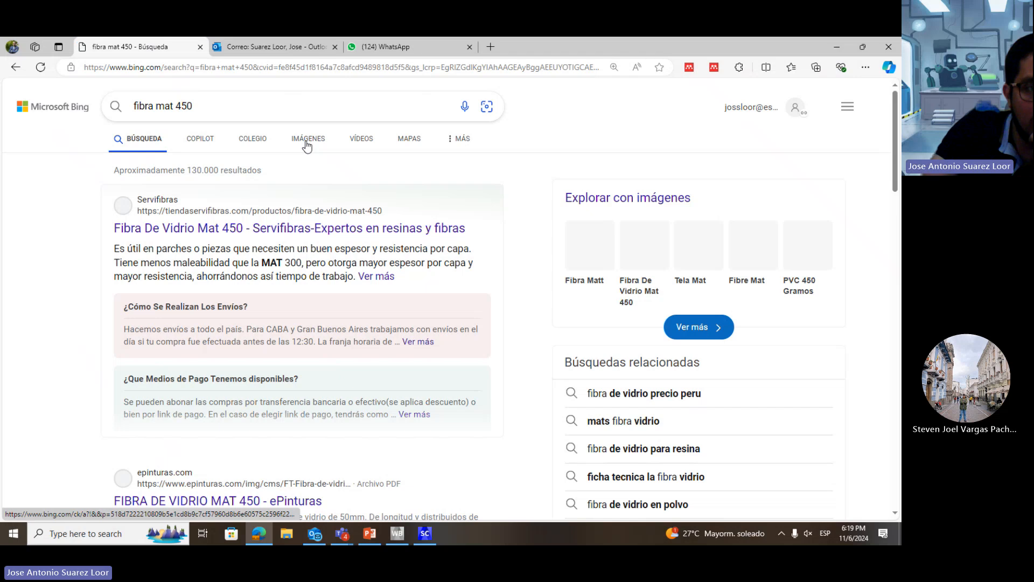
pyautogui.click(307, 144)
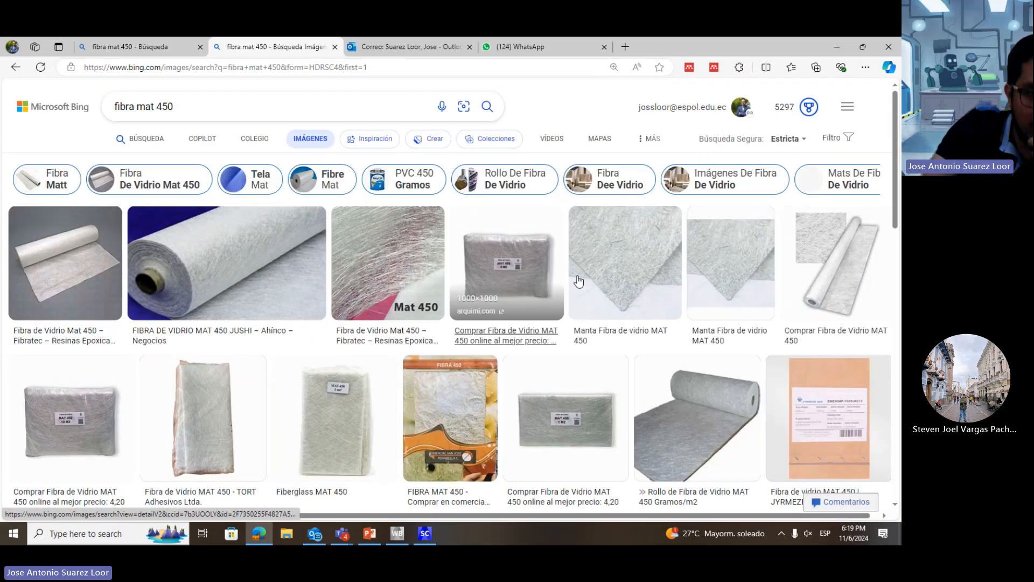
pyautogui.click(579, 253)
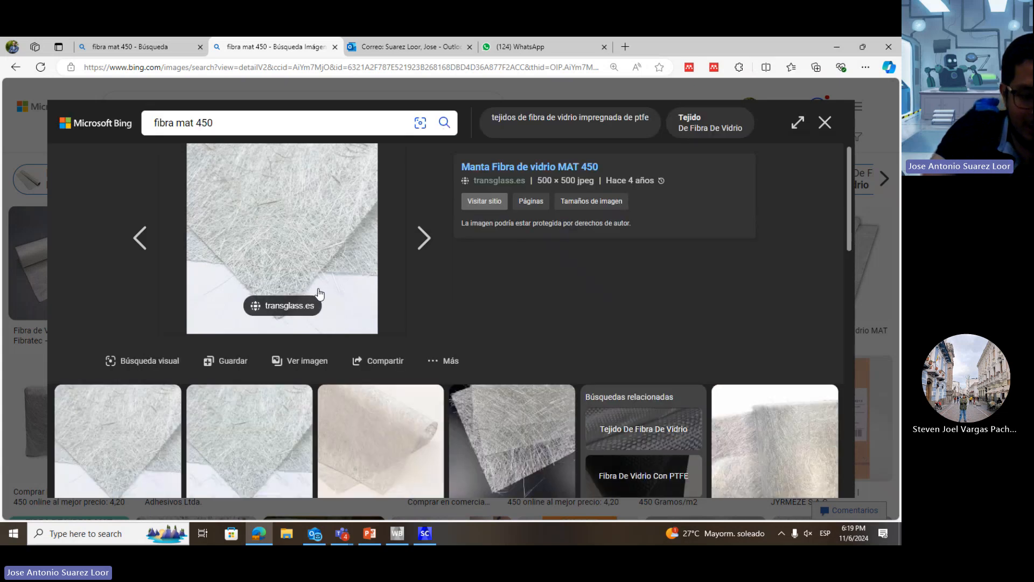
# - Switch back to Material Designer and change the RVE model type to Random UD Composite
pyautogui.hotkey('alt', 'Tab')
pyautogui.hotkey('alt', 'Tab')
pyautogui.hotkey('alt', 'Tab')
pyautogui.hotkey('alt', 'Tab')
pyautogui.hotkey('alt', 'Tab')
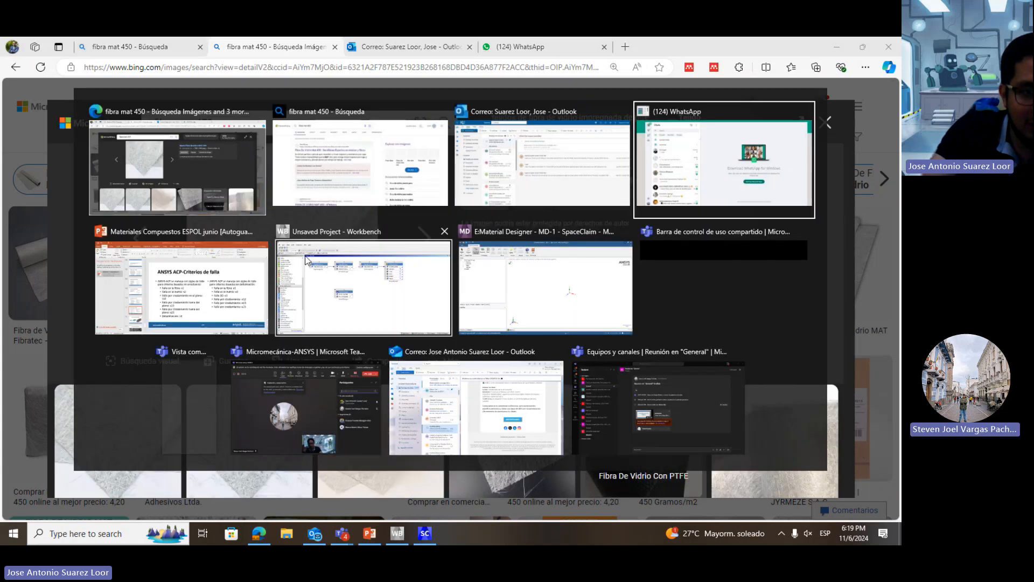
pyautogui.hotkey('alt', 'Tab')
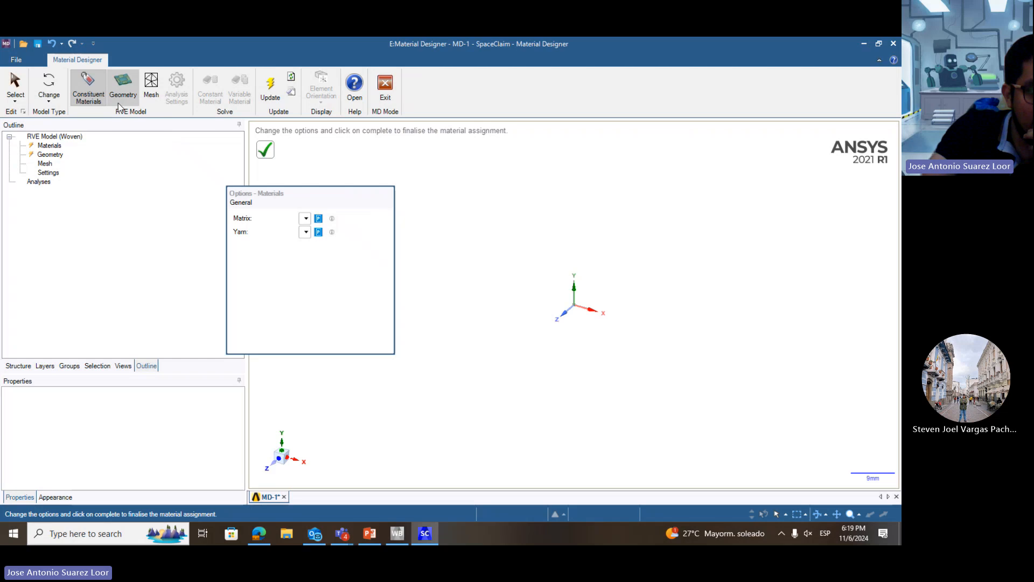
pyautogui.click(49, 89)
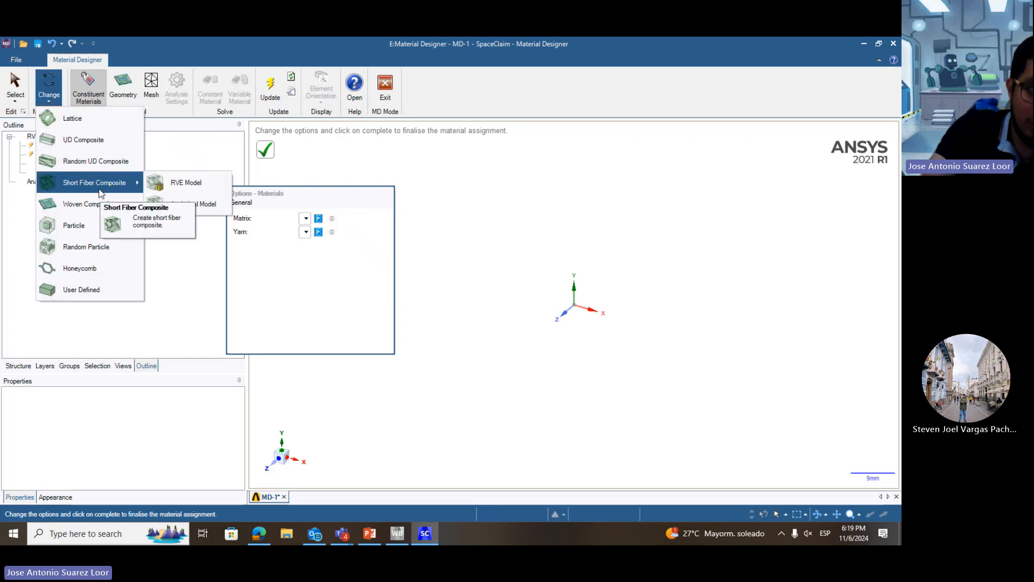
pyautogui.click(98, 161)
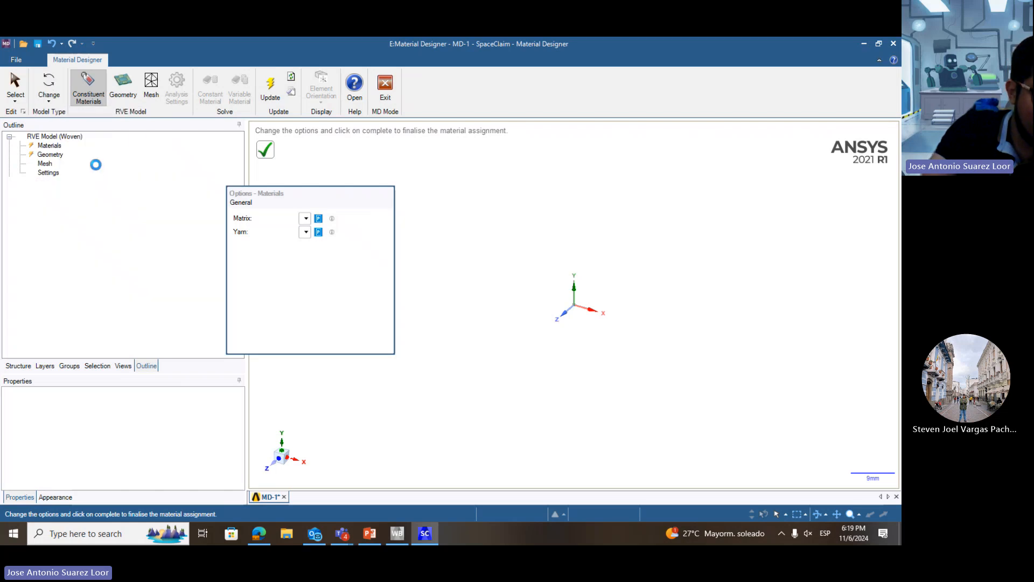
pyautogui.click(404, 324)
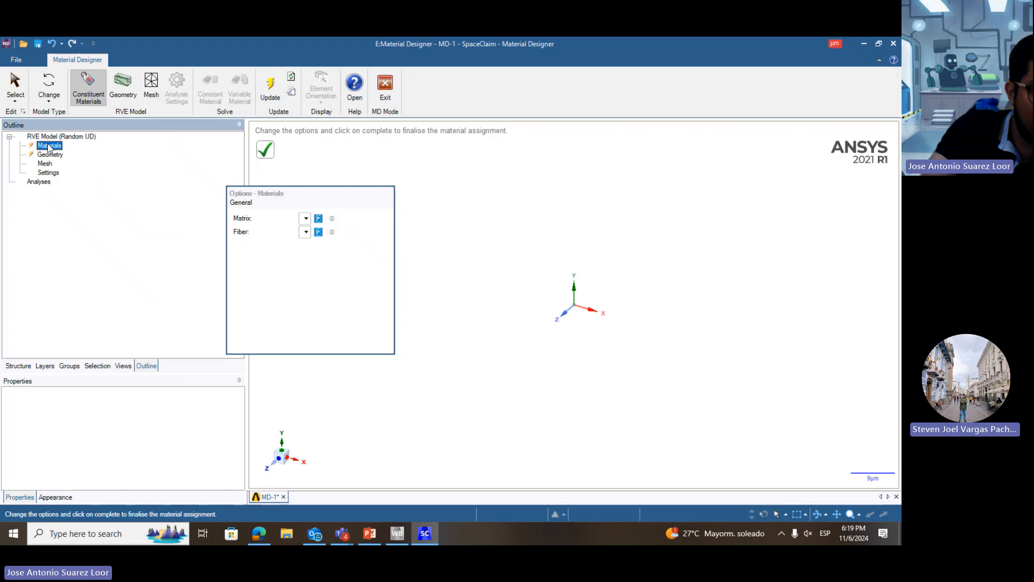
# - Assign Structural Steel as both the matrix and the fiber of the Random UD model and complete the material assignment
pyautogui.click(304, 218)
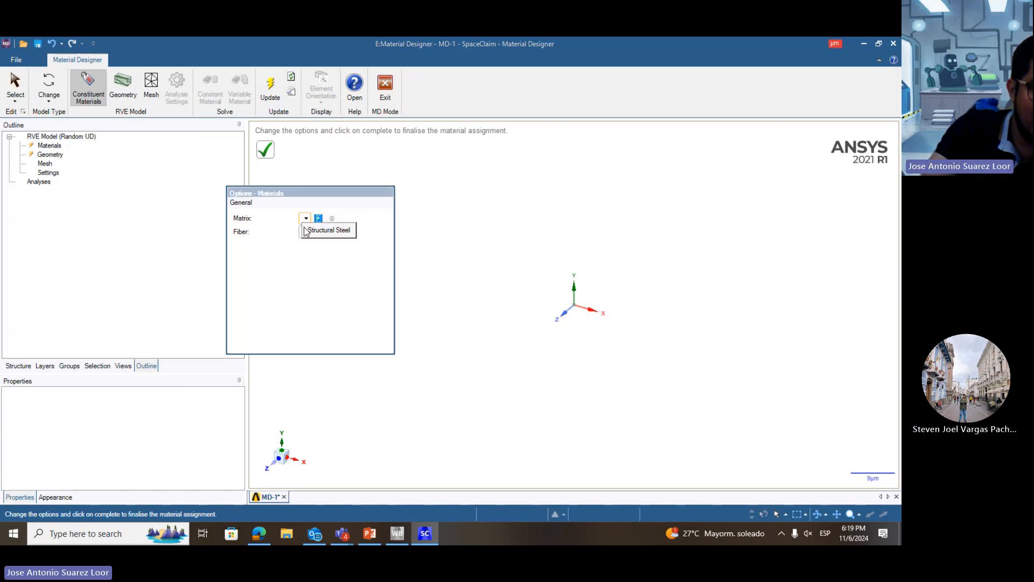
pyautogui.click(312, 228)
pyautogui.click(306, 234)
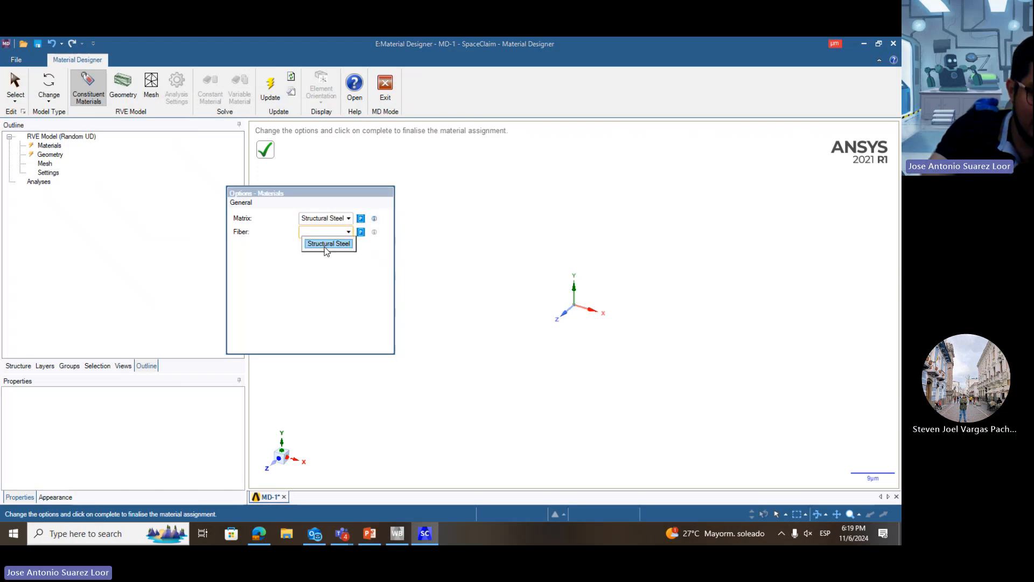
pyautogui.click(325, 247)
pyautogui.click(265, 149)
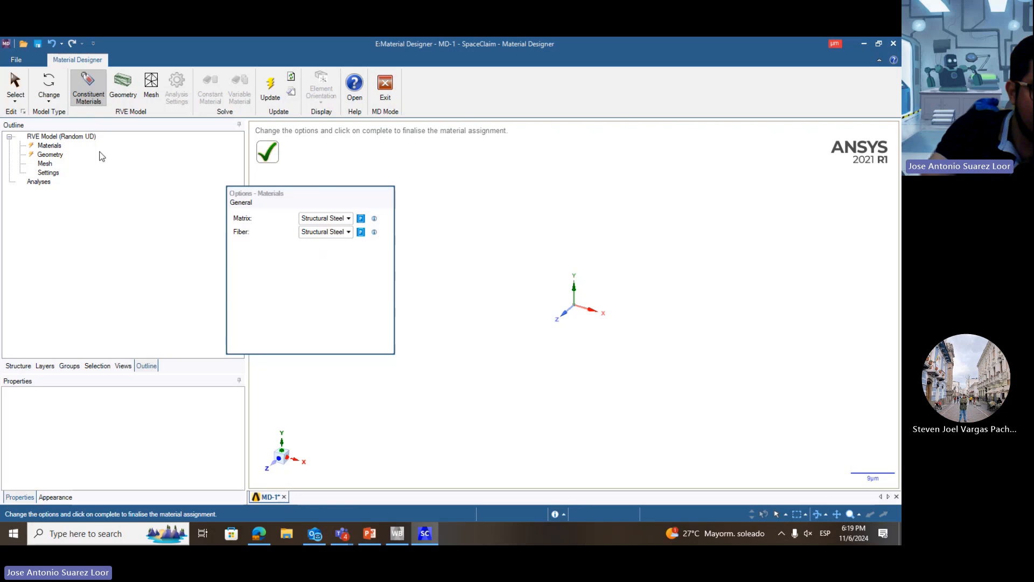
# - Open the Random UD composite geometry options and compare the fiber preview with the MAT 450 mat image in Edge
pyautogui.click(51, 155)
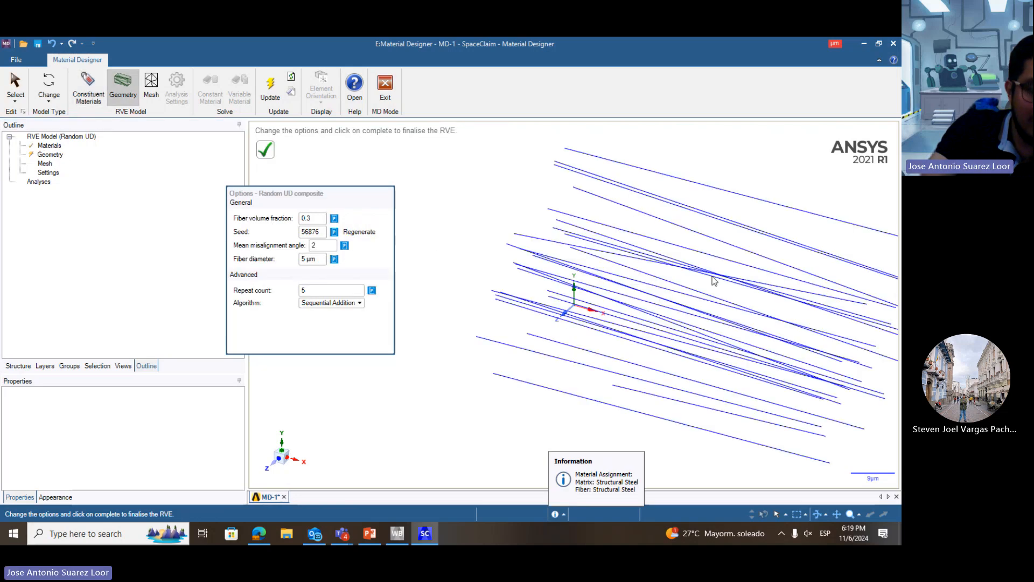
pyautogui.moveTo(732, 276); pyautogui.dragTo(662, 250, button='middle')
pyautogui.scroll(1, 662, 251)
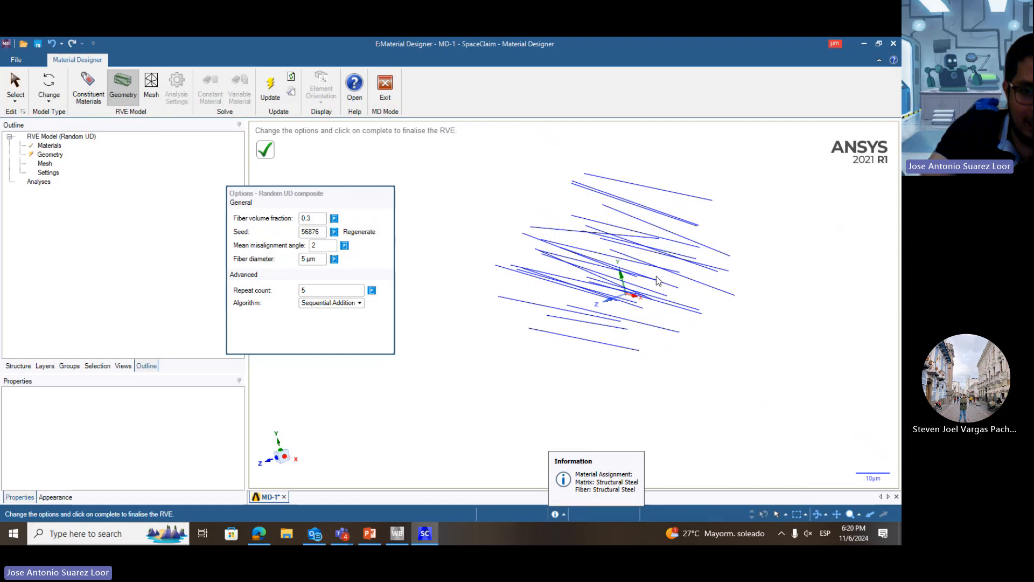
pyautogui.scroll(1, 657, 279)
pyautogui.hotkey('alt', 'Tab')
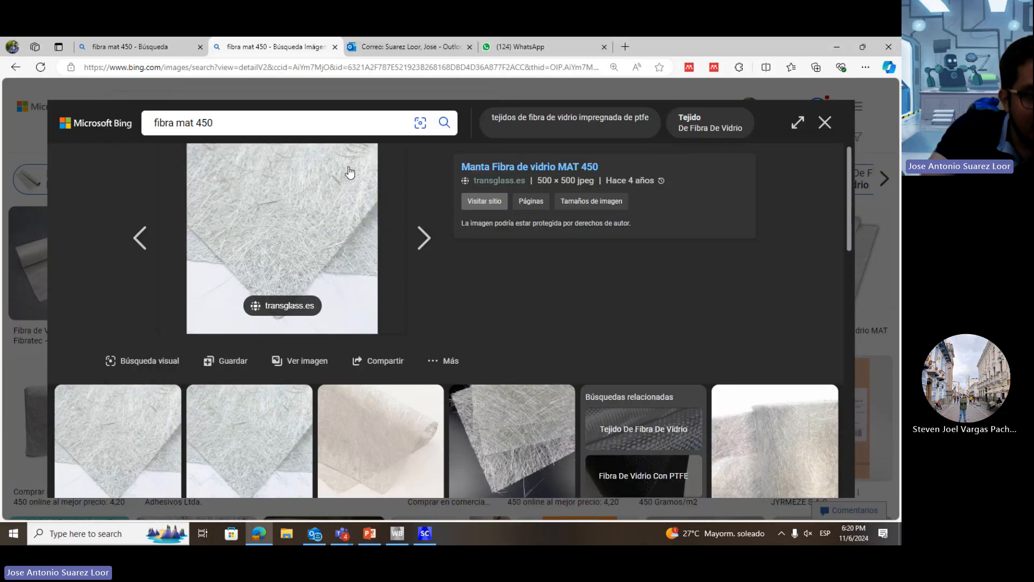
pyautogui.hotkey('alt', 'Tab')
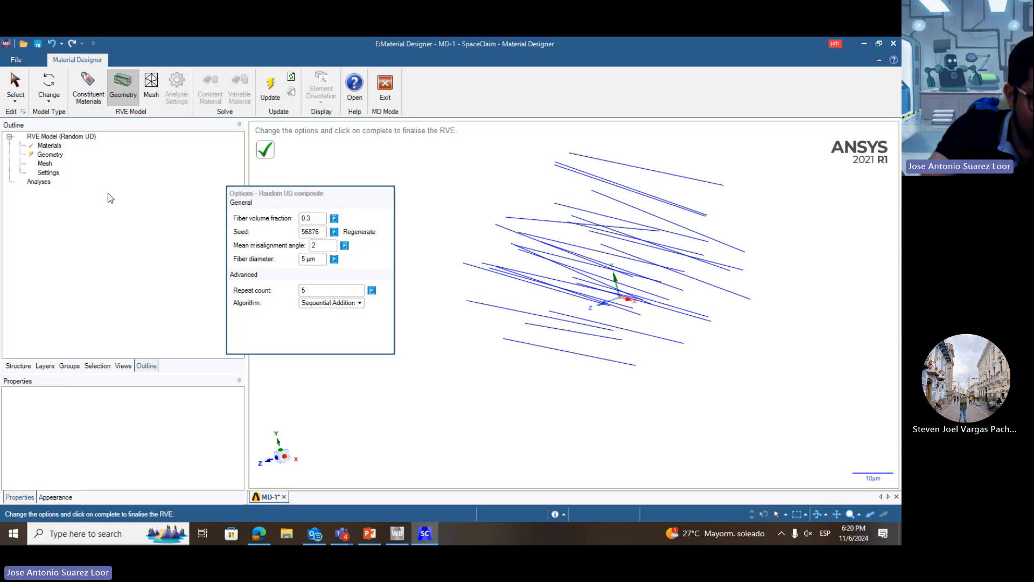
# - Change the model type to the Short Fiber Composite RVE Model, resetting all settings
pyautogui.click(48, 86)
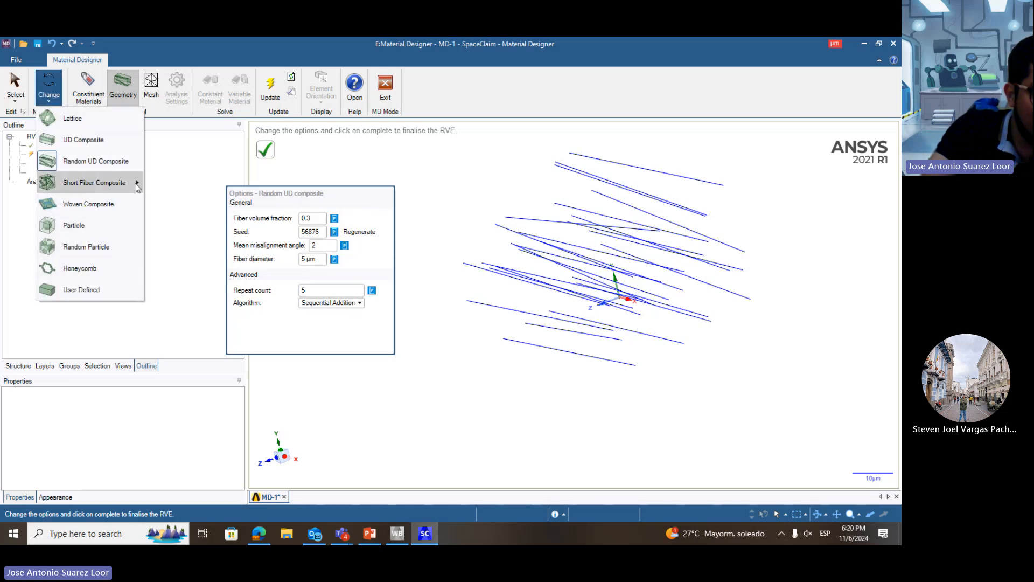
pyautogui.moveTo(138, 185)
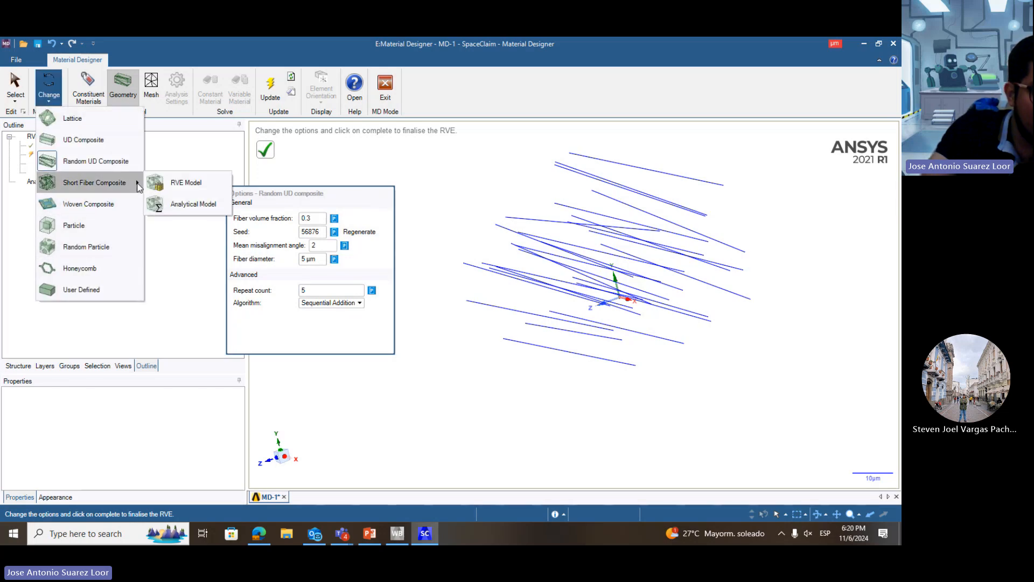
pyautogui.click(203, 186)
pyautogui.click(414, 325)
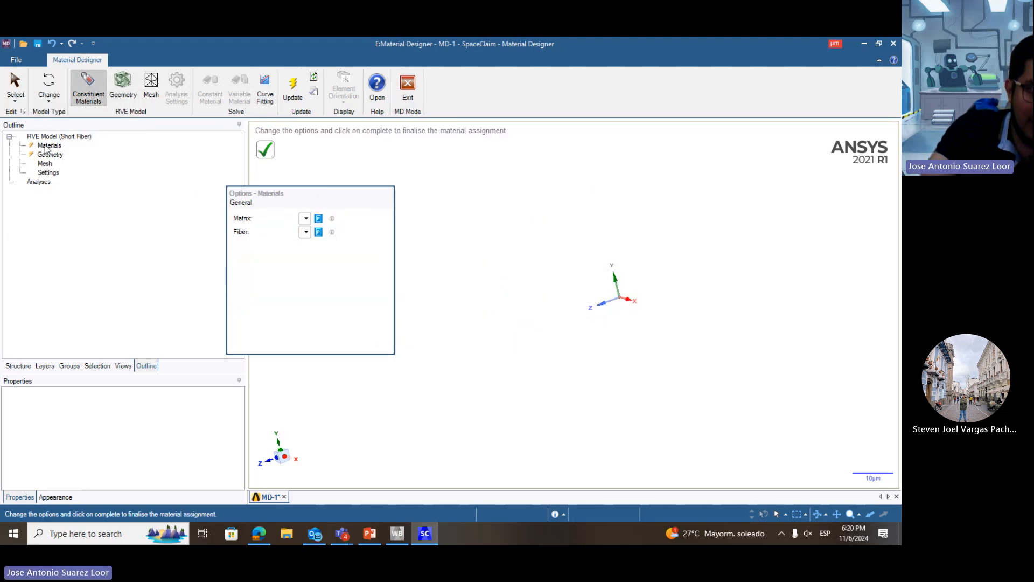
# - Assign Structural Steel as both the matrix and the fiber of the short fiber model and complete the material assignment
pyautogui.click(304, 221)
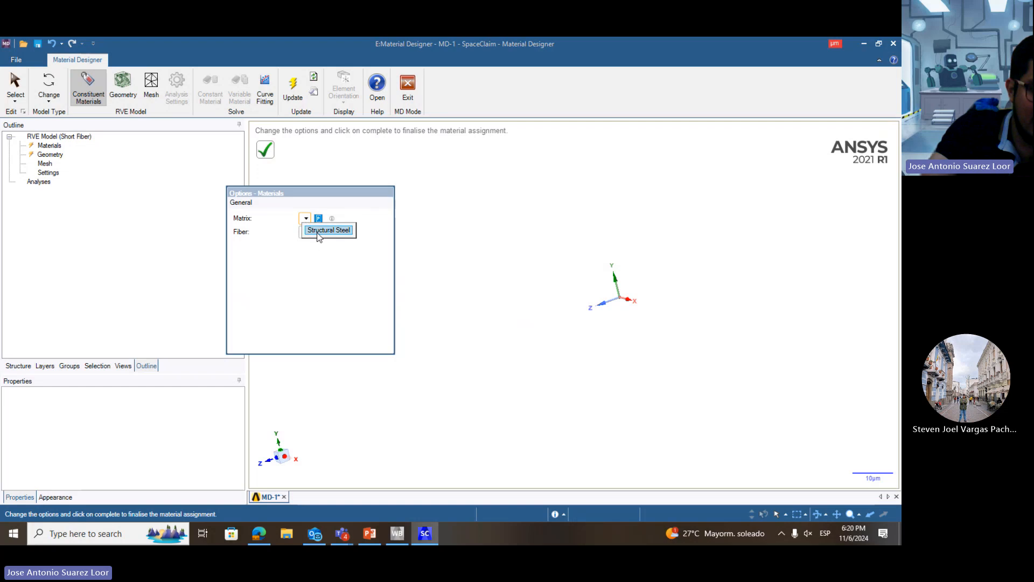
pyautogui.click(311, 237)
pyautogui.click(330, 246)
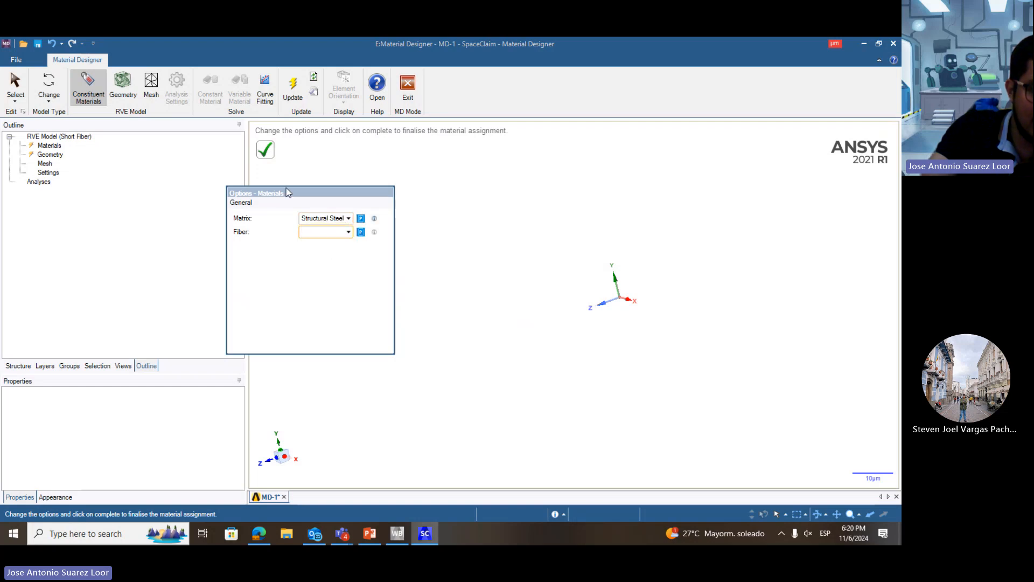
pyautogui.click(266, 149)
# - Generate the short fiber RVE geometry with the default options: fiber volume fraction 0.2, aspect ratio 5 and fiber diameter 5 µm
pyautogui.click(50, 155)
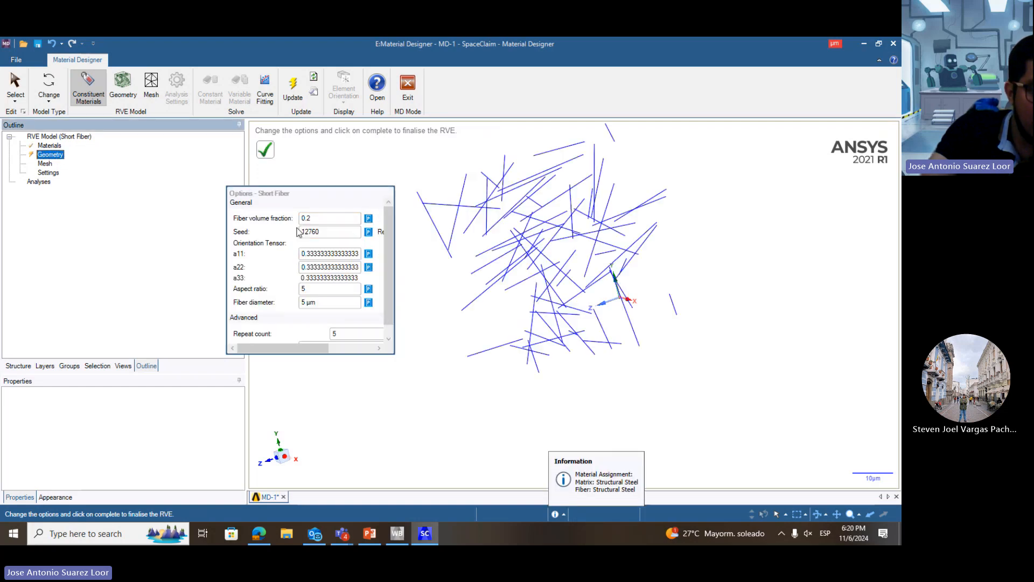
pyautogui.scroll(-1, 575, 251)
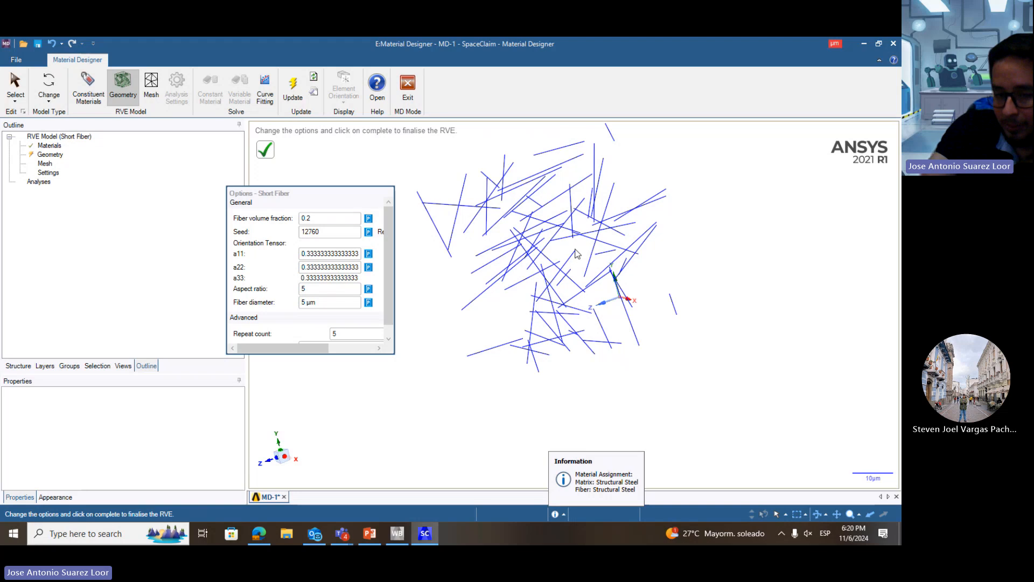
pyautogui.moveTo(564, 244); pyautogui.dragTo(604, 253, button='middle')
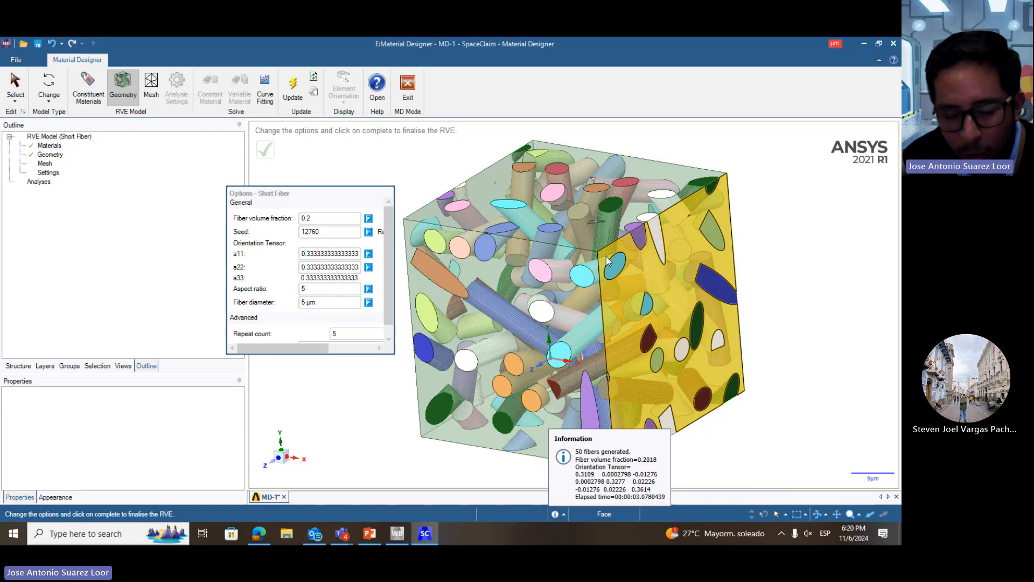
# - Compare the generated short fiber RVE with the MAT 450 glass fiber mat image in Edge, ending back in Material Designer
pyautogui.hotkey('alt', 'Tab')
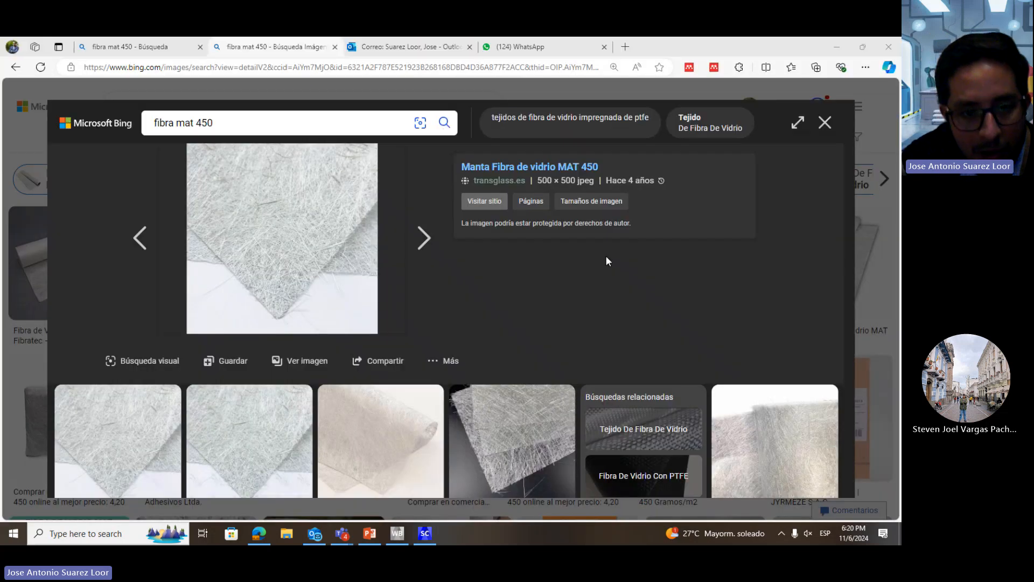
pyautogui.hotkey('alt', 'Tab')
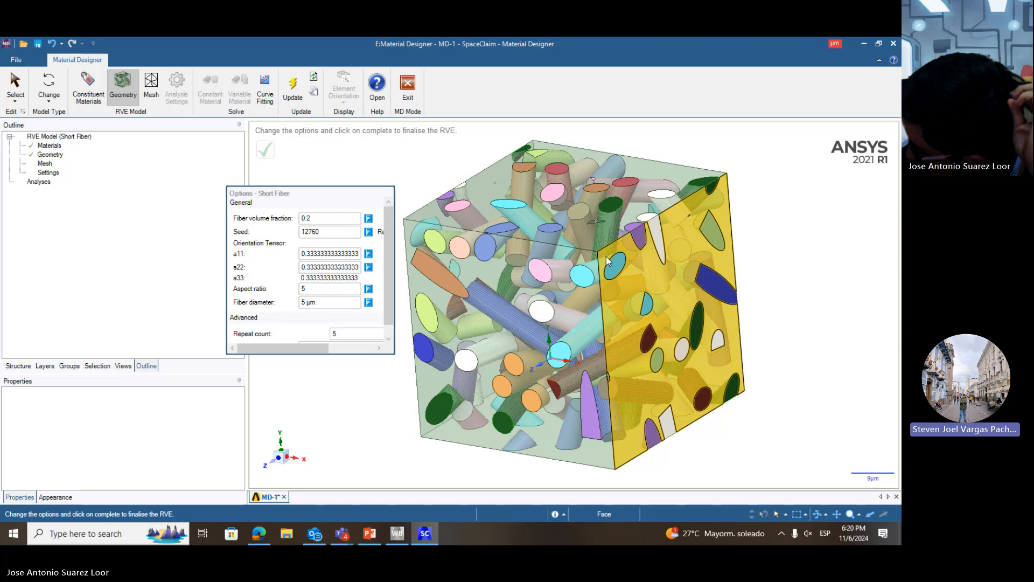
pyautogui.hotkey('alt', 'Tab')
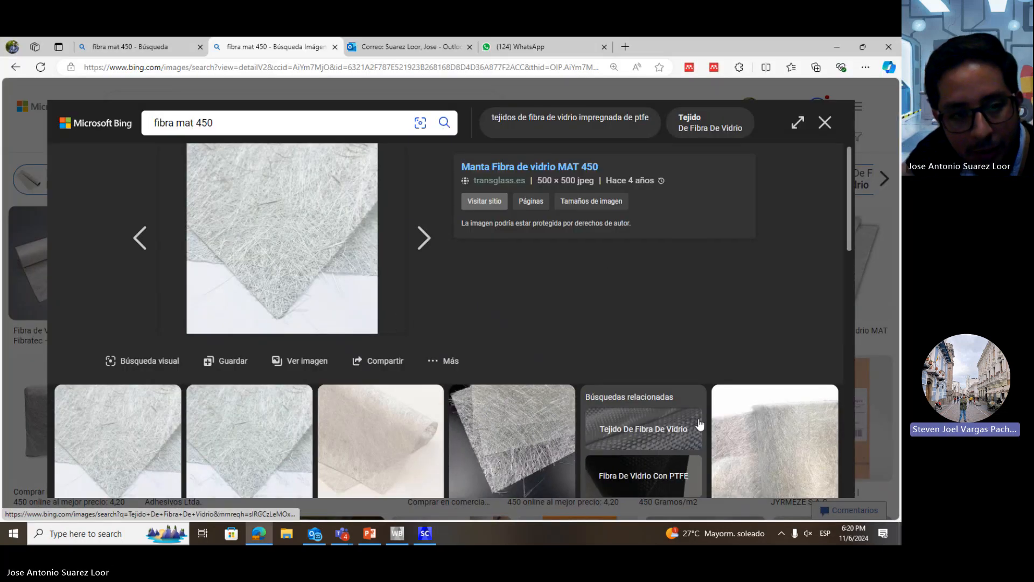
pyautogui.hotkey('alt', 'Tab')
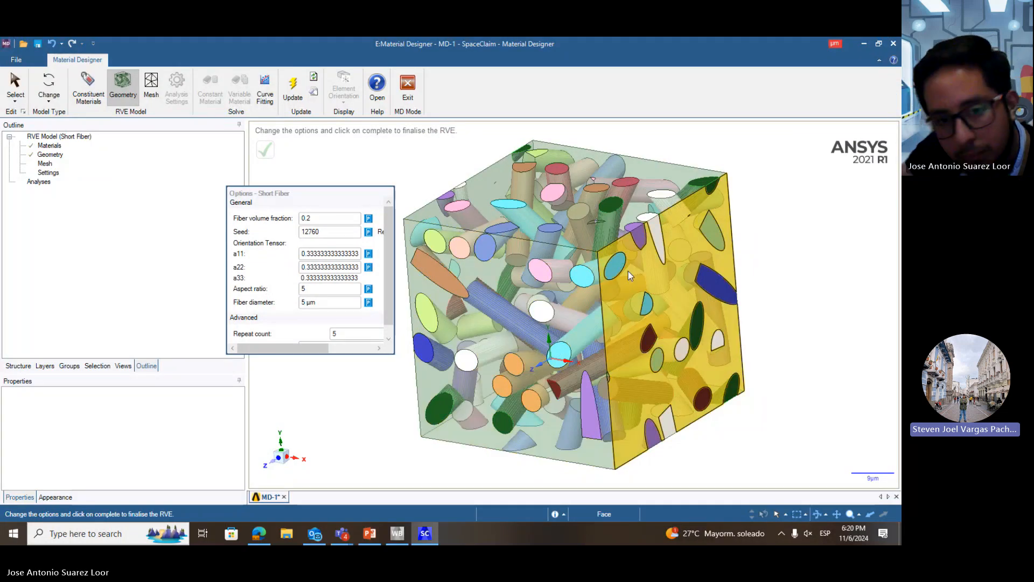
# - Compare the fiber arrangement of the short fiber RVE from another angle with the MAT 450 photo in Edge, returning to Material Designer
pyautogui.scroll(-2, 628, 270)
pyautogui.moveTo(738, 251); pyautogui.dragTo(619, 270, button='middle')
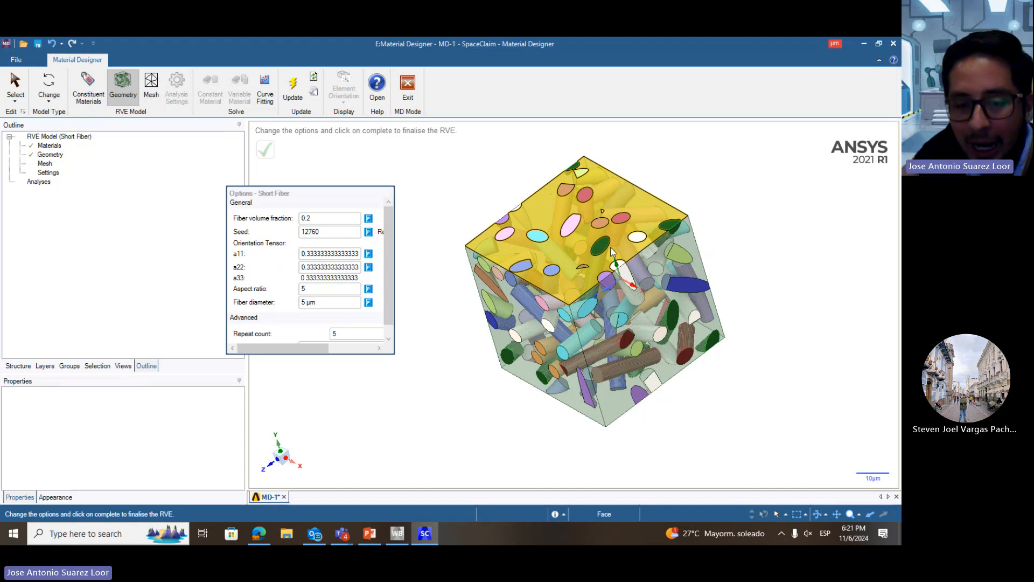
pyautogui.click(257, 535)
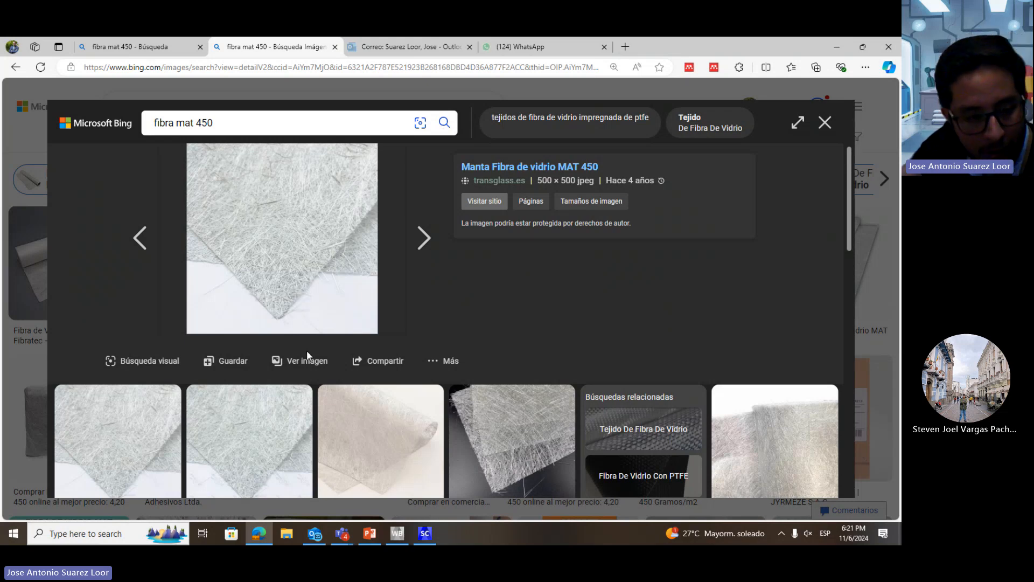
pyautogui.hotkey('alt', 'Tab')
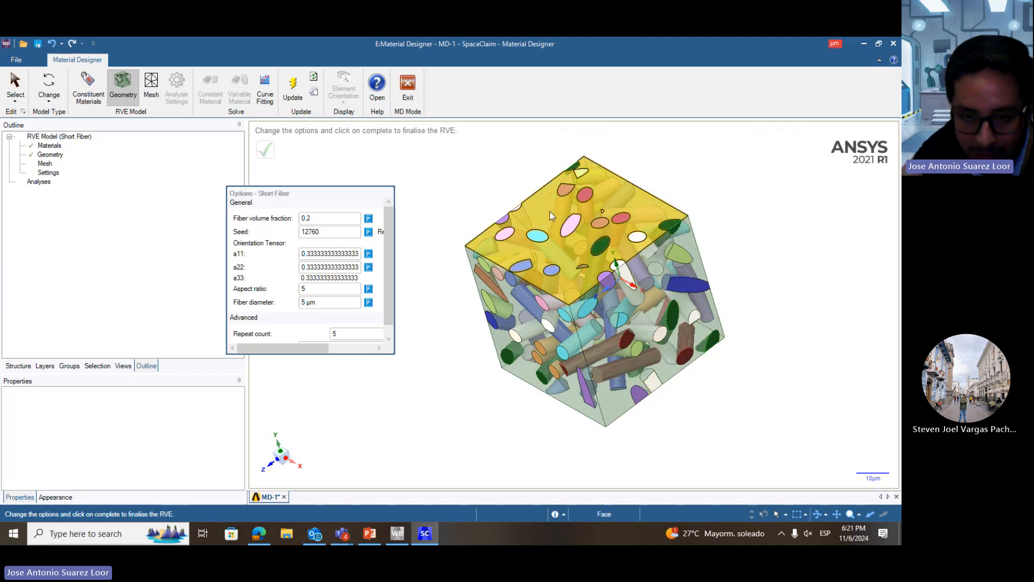
pyautogui.hotkey('alt', 'Tab')
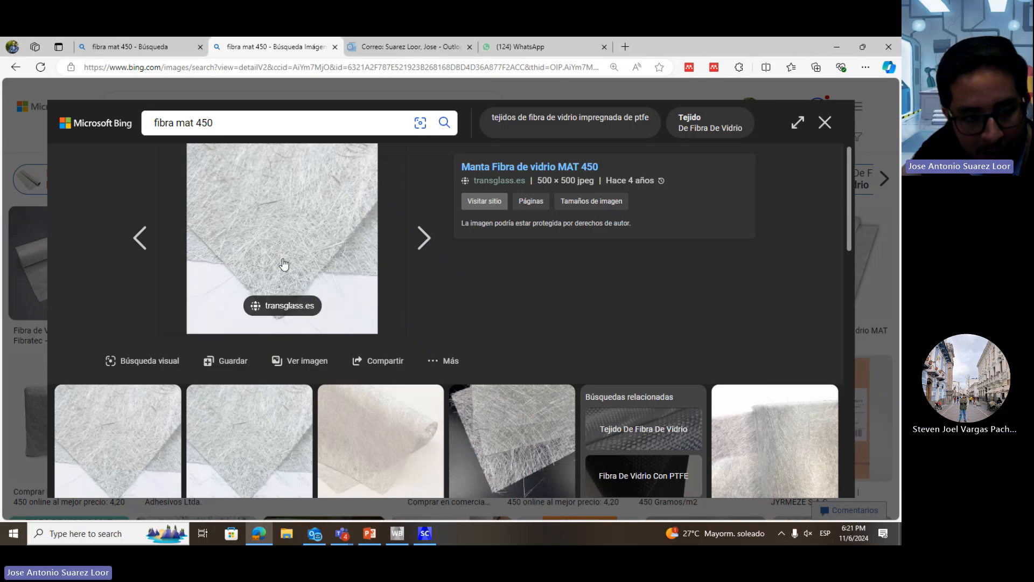
pyautogui.hotkey('alt', 'Tab')
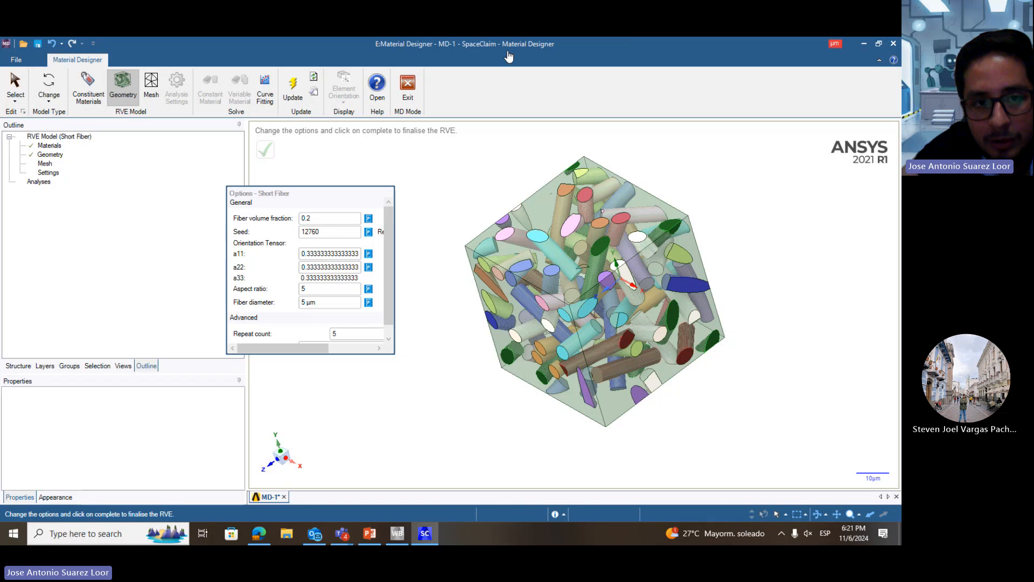
# - Switch to the Micromecánica-ANSYS meeting in Microsoft Teams and stop the meeting recording
pyautogui.hotkey('alt', 'Tab')
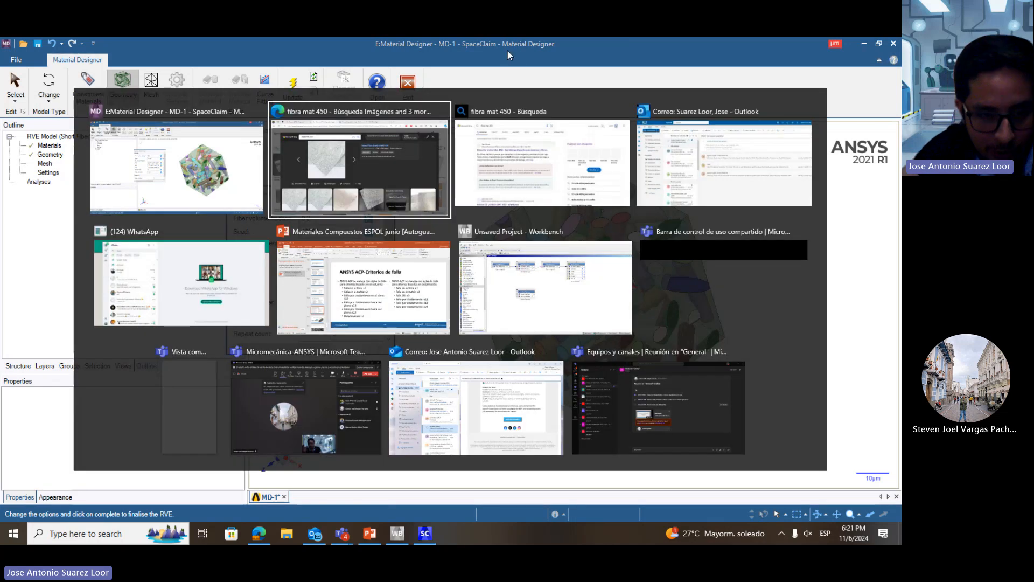
pyautogui.hotkey('alt', 'Tab')
pyautogui.hotkey('alt', 'Tab')
pyautogui.hotkey('alt', 'Tab')
pyautogui.hotkey('alt', 'Tab')
pyautogui.hotkey('alt', 'Tab')
pyautogui.hotkey('alt', 'Tab')
pyautogui.hotkey('alt', 'Tab')
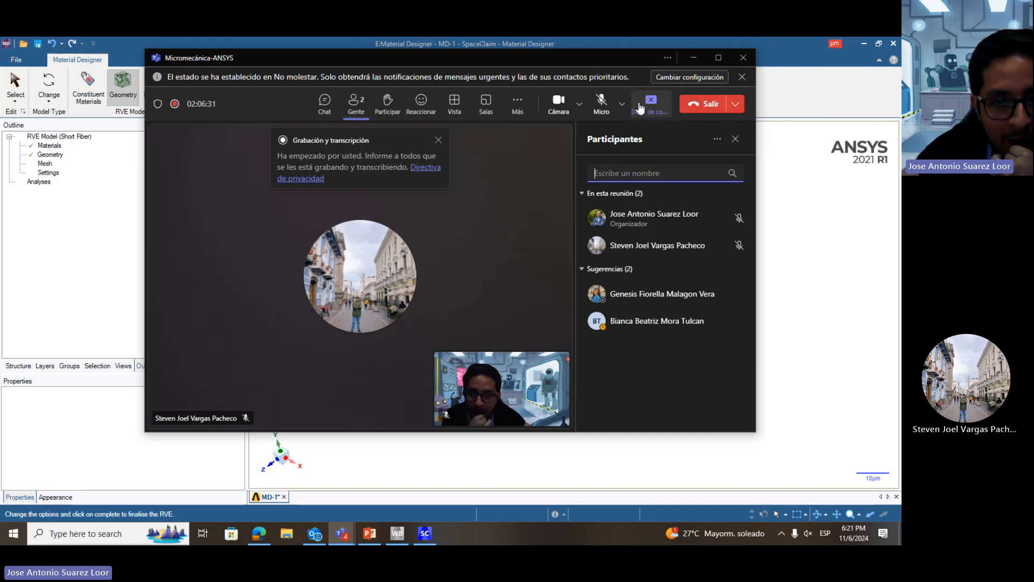
pyautogui.click(581, 106)
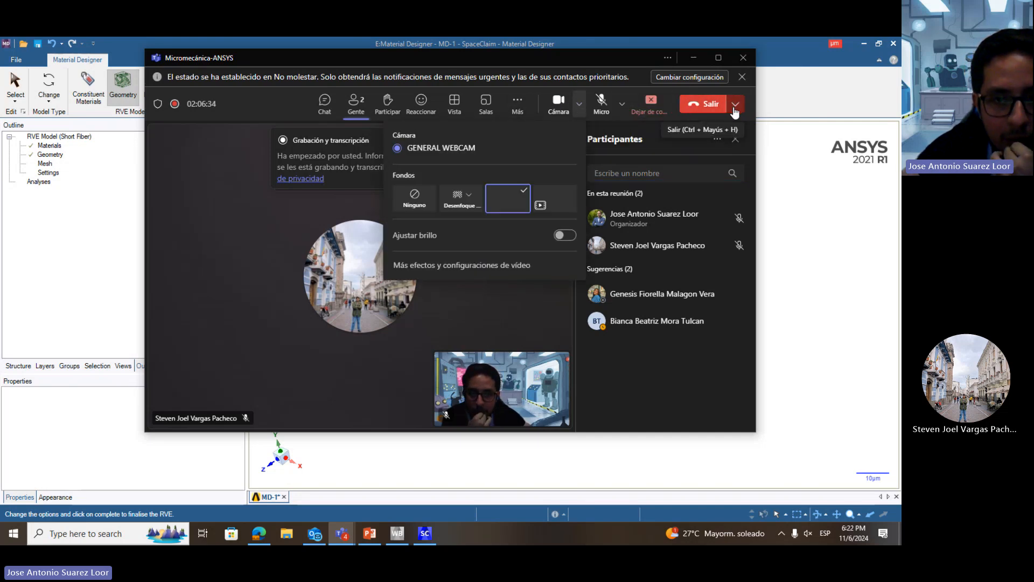
pyautogui.click(547, 320)
pyautogui.click(517, 102)
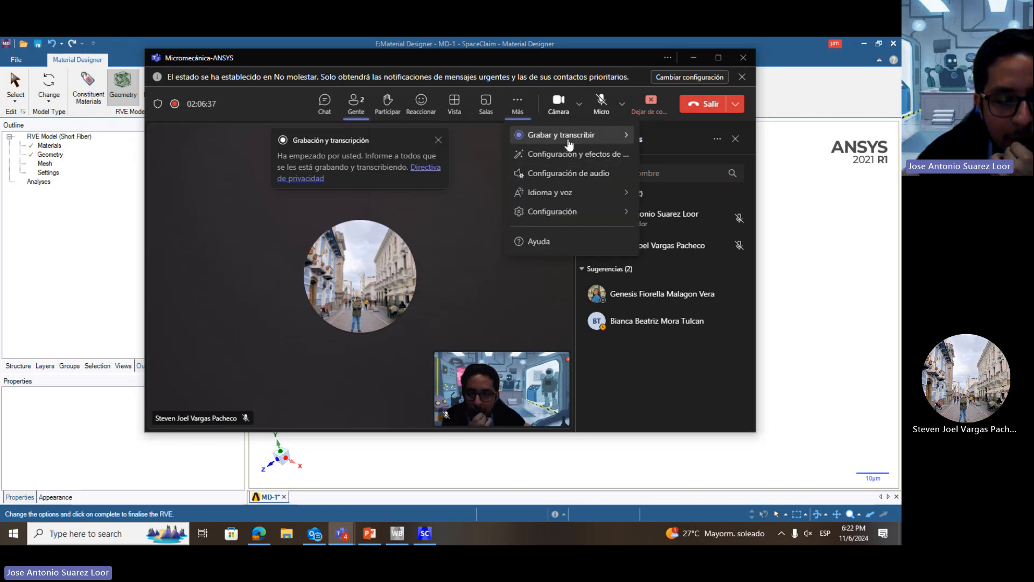
pyautogui.moveTo(561, 141)
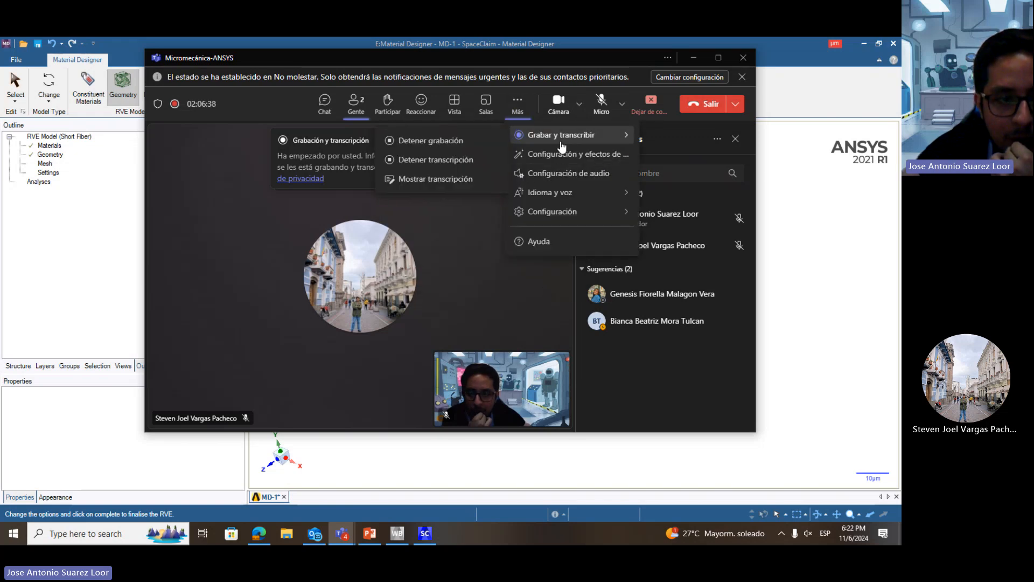
pyautogui.click(459, 141)
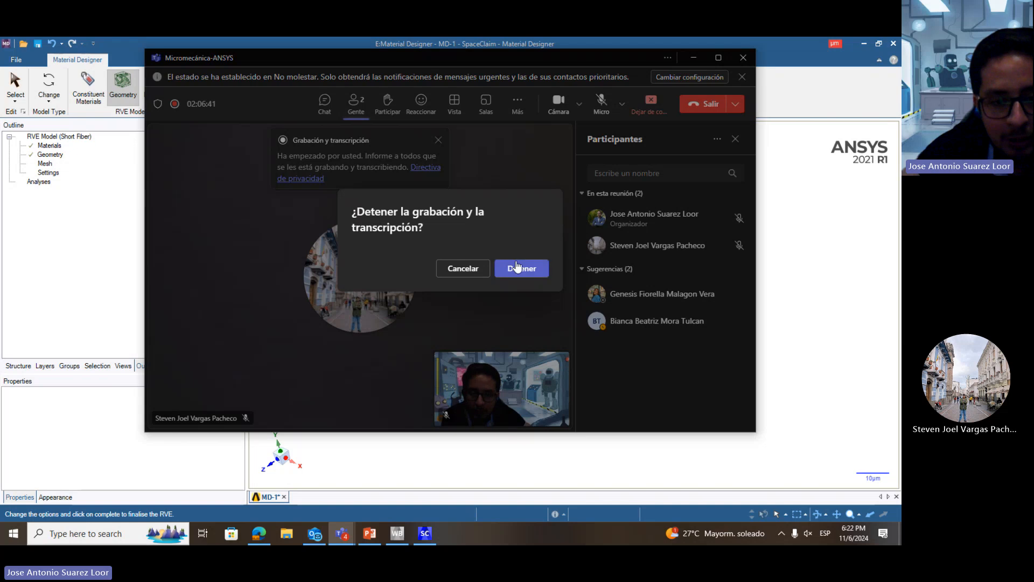